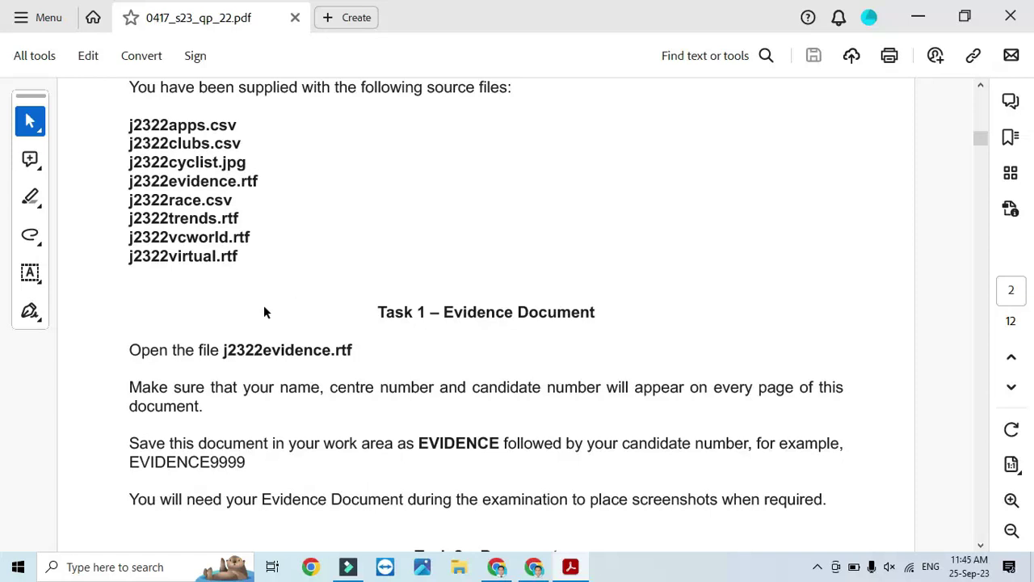
Highlight Task 1's evidence-document heading and name/candidate-number requirement, then open File Explorer.
scroll(305, 337, "down", 3)
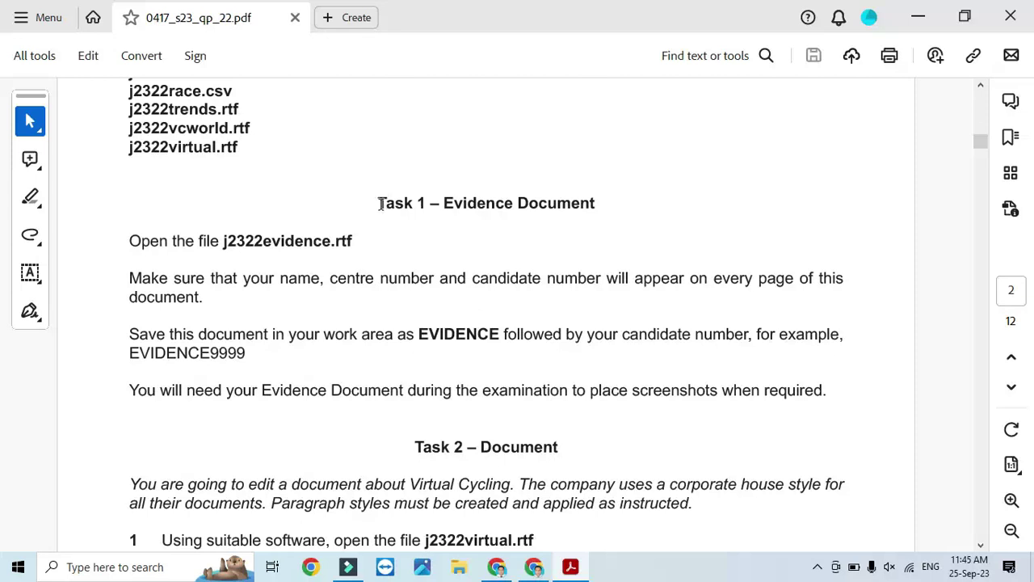
left_click_drag(378, 204, 562, 214)
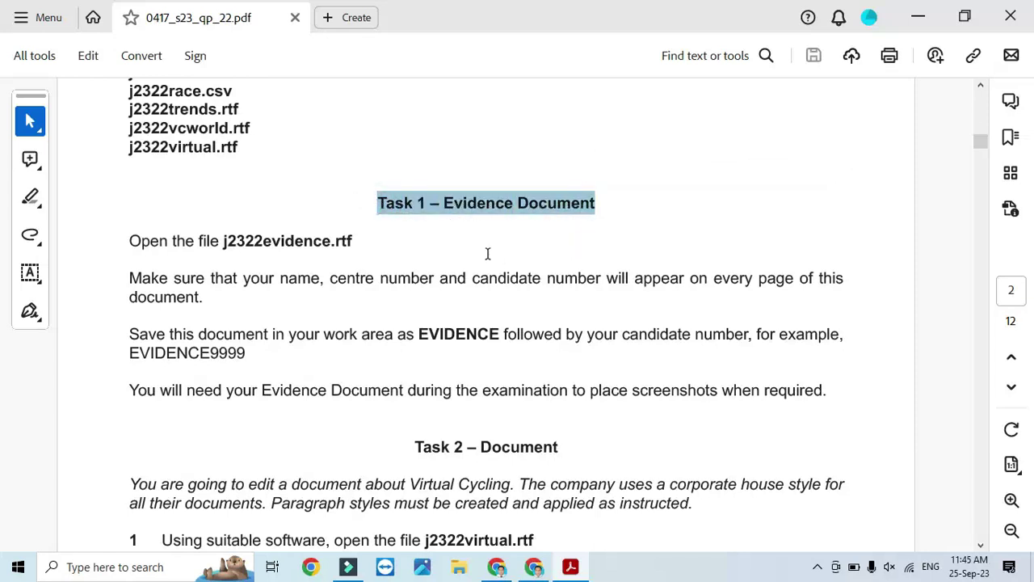
left_click_drag(286, 278, 664, 280)
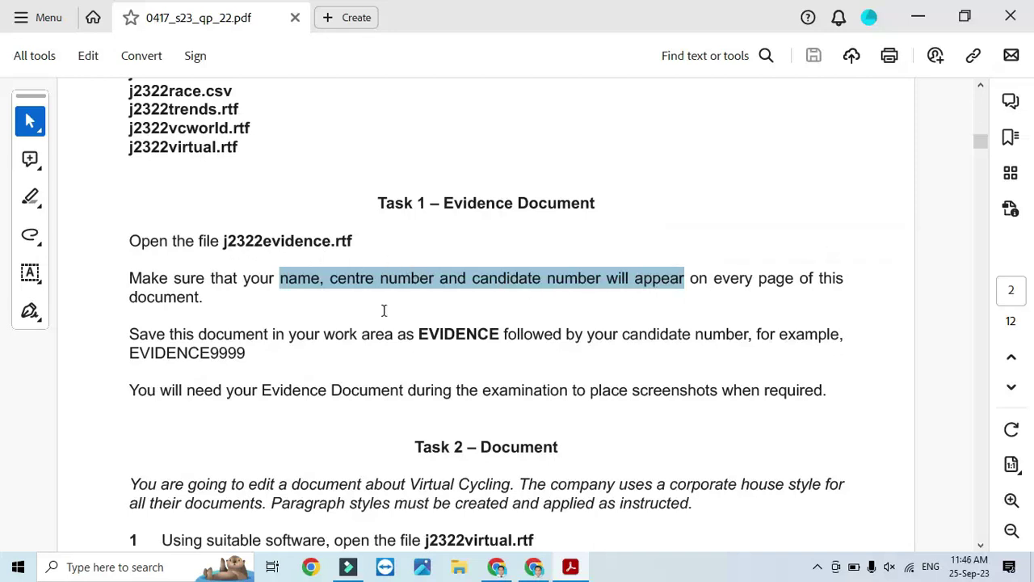
left_click(459, 566)
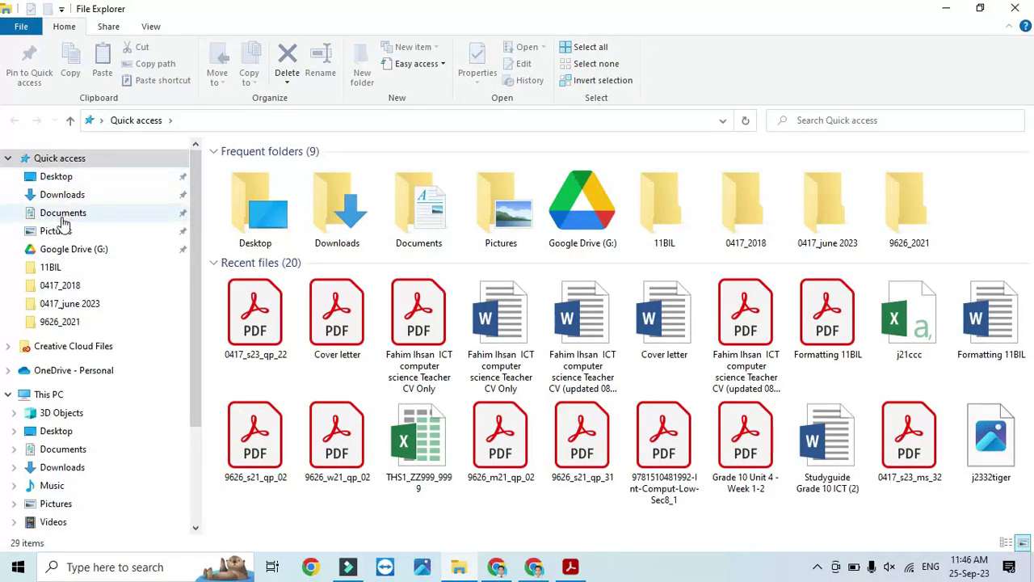
Open j2322evidence from the Desktop's 0417_22_June 2023 folder.
left_click(58, 176)
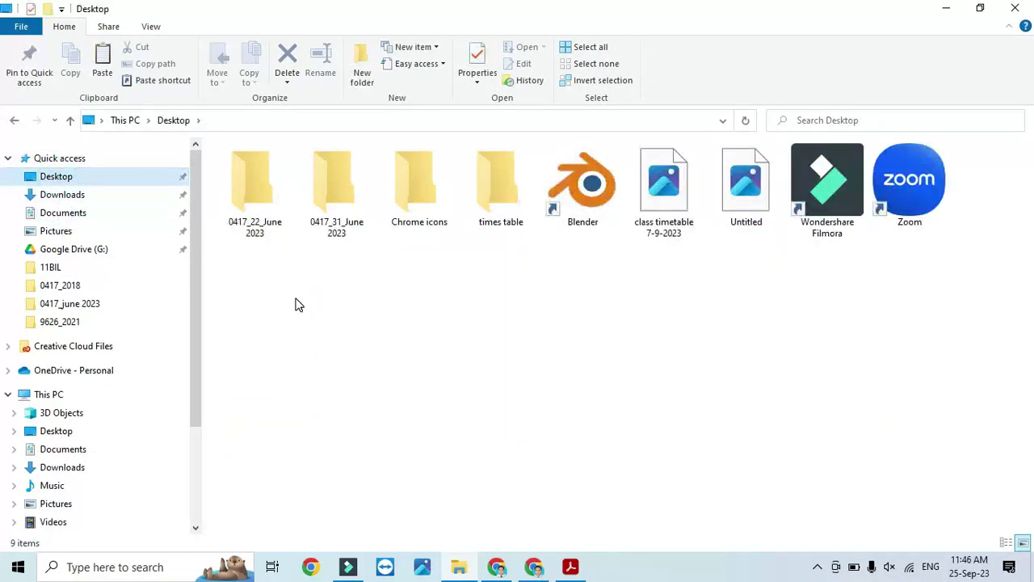
double_click(252, 188)
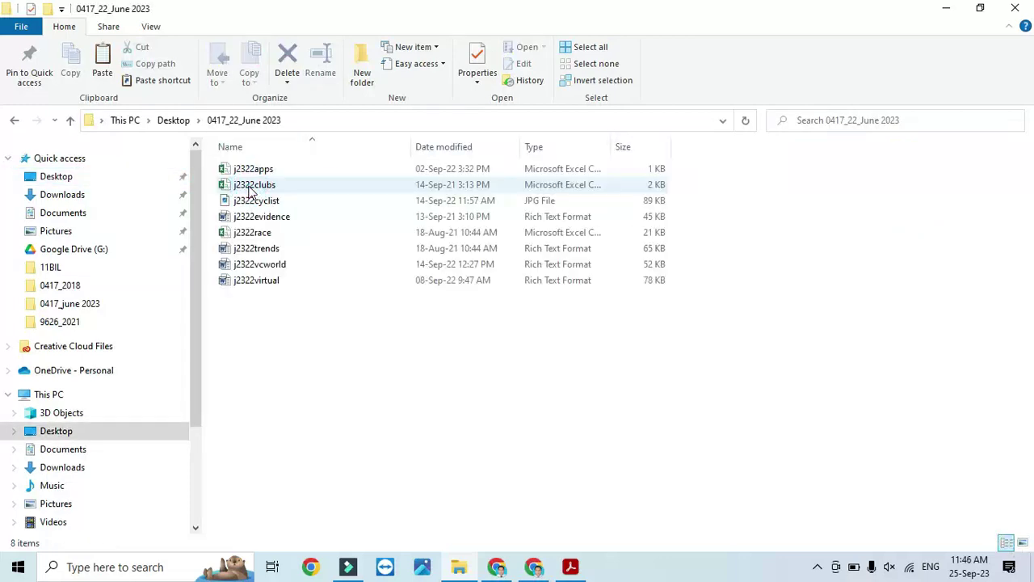
double_click(279, 219)
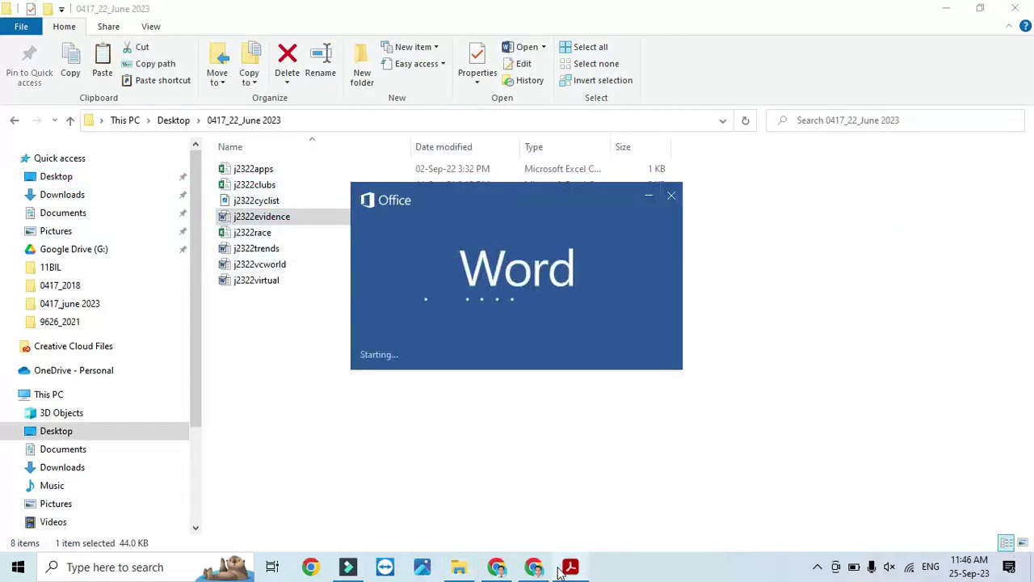
Insert a Blank (Three Columns) header with the candidate's name, centre number and candidate number.
mouse_move(557, 572)
left_click(117, 35)
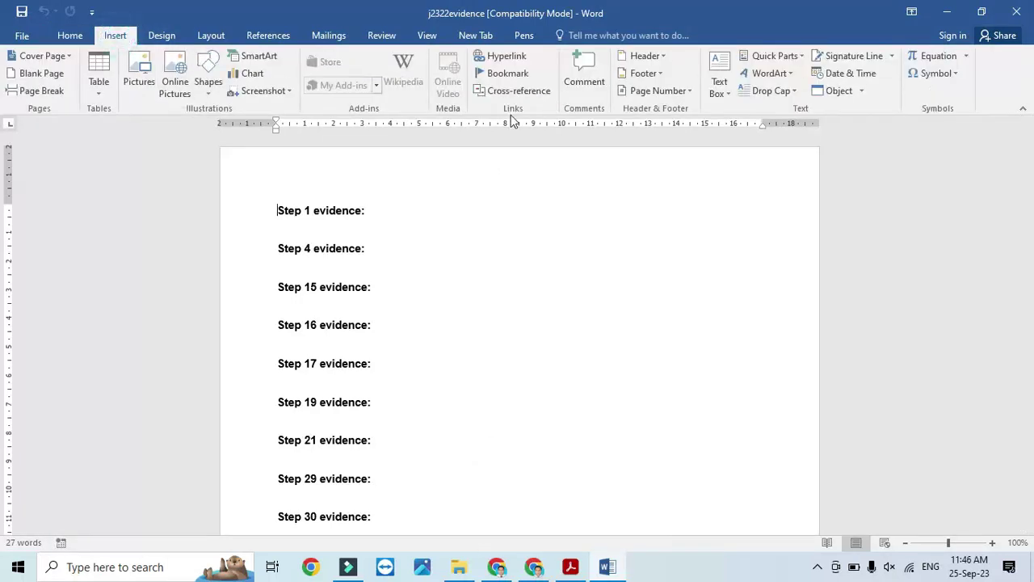
left_click(651, 56)
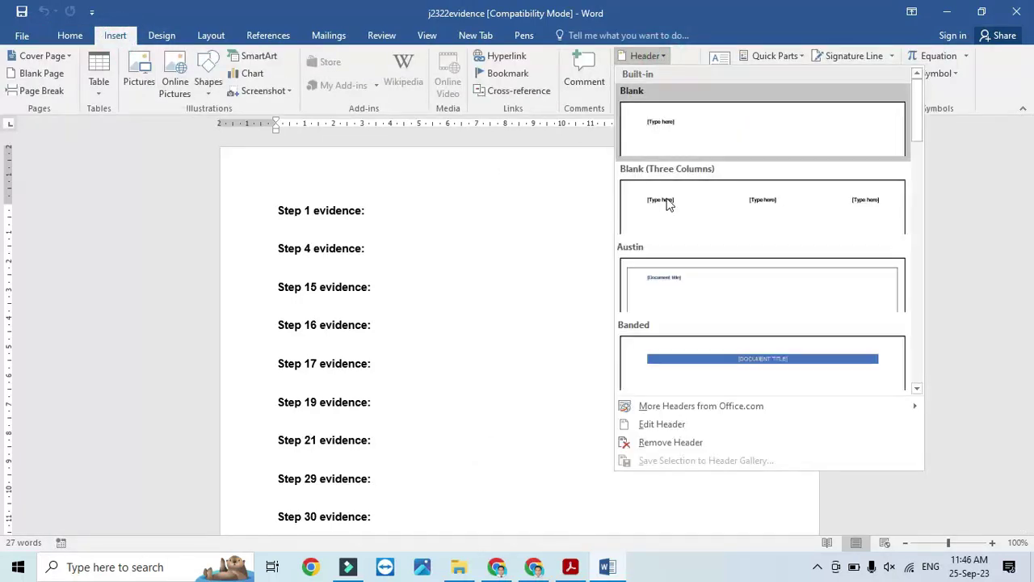
left_click(669, 209)
left_click(317, 187)
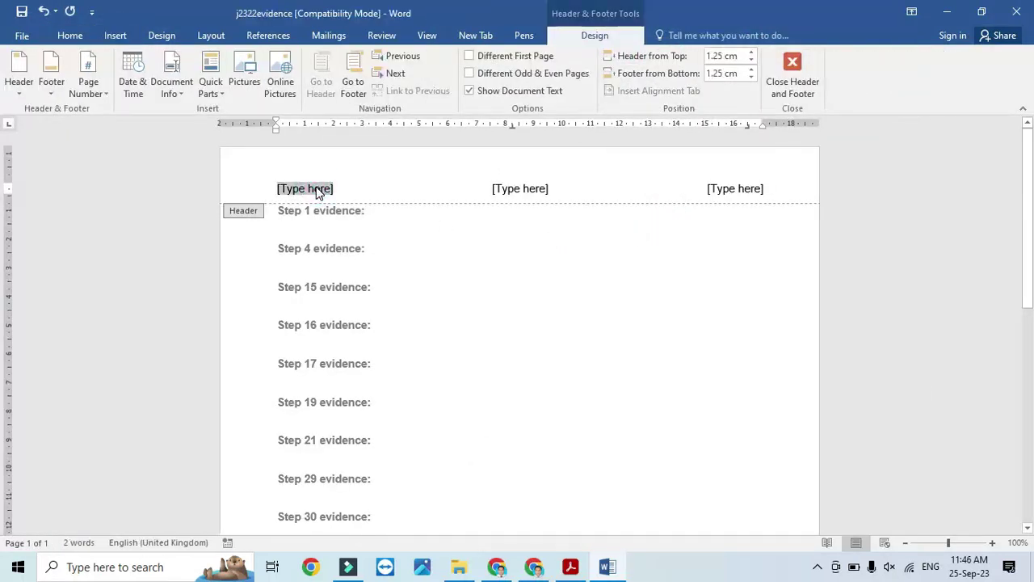
type("Fahim")
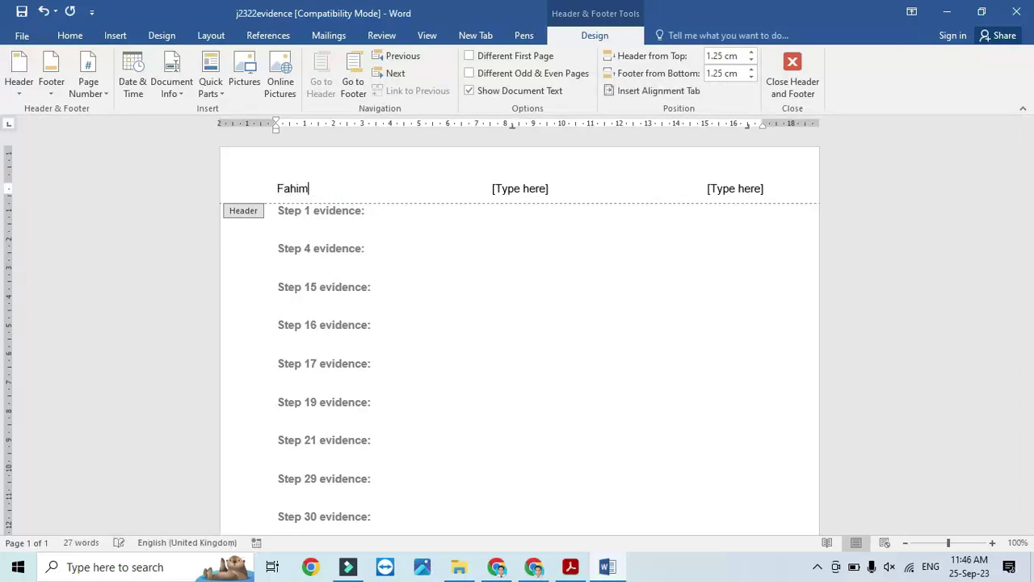
left_click(545, 189)
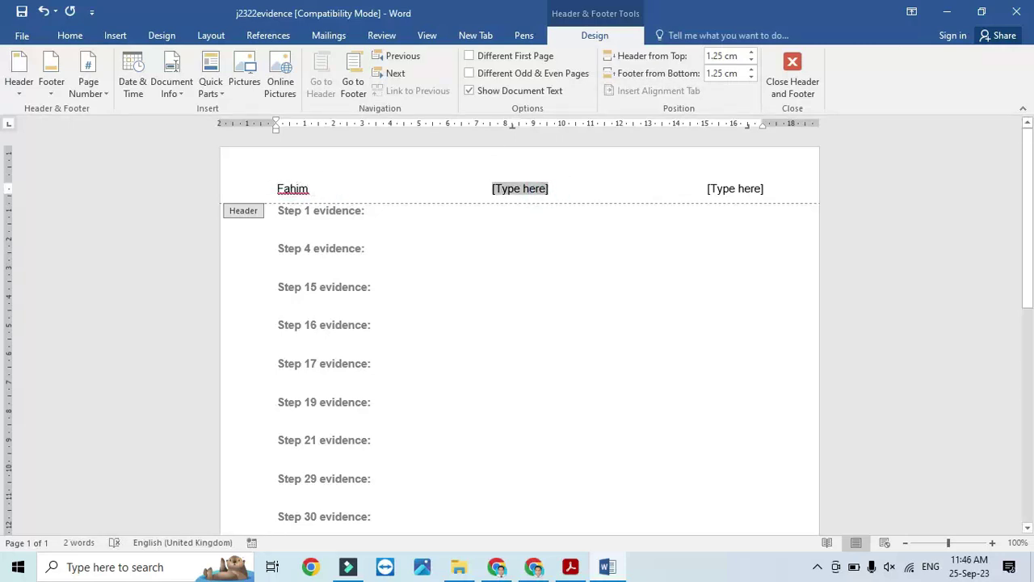
type("OM000")
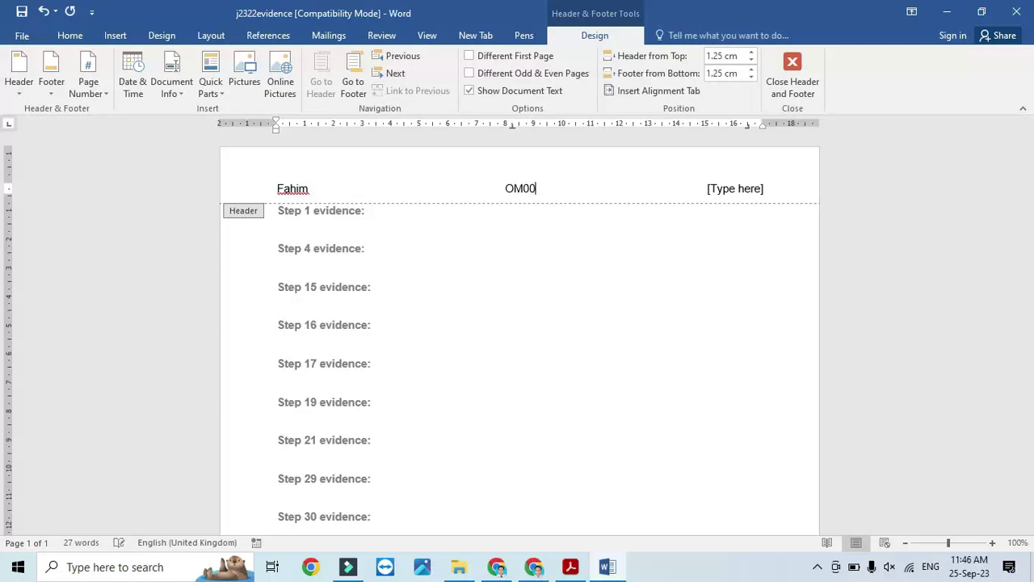
left_click(730, 196)
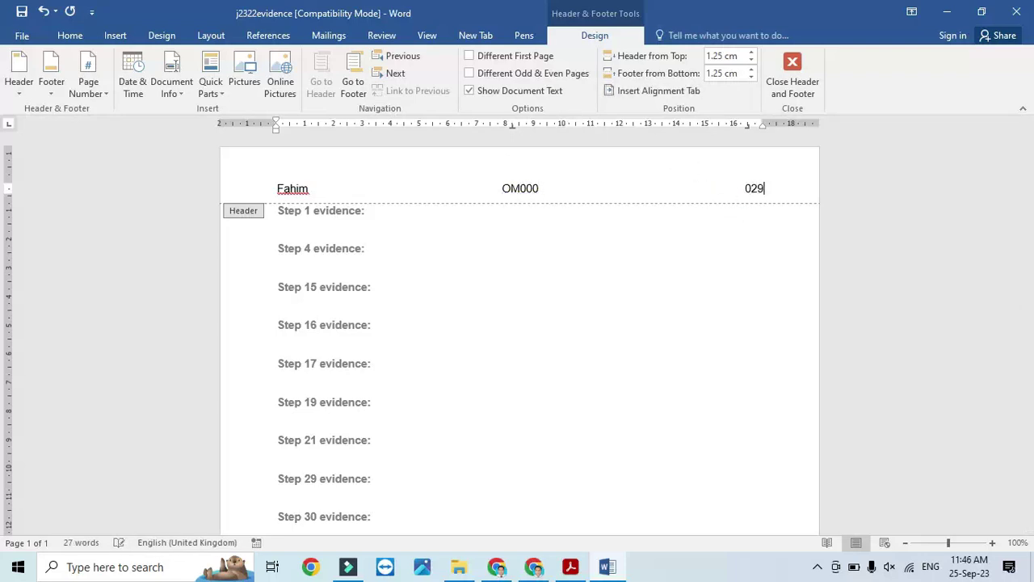
left_click(796, 71)
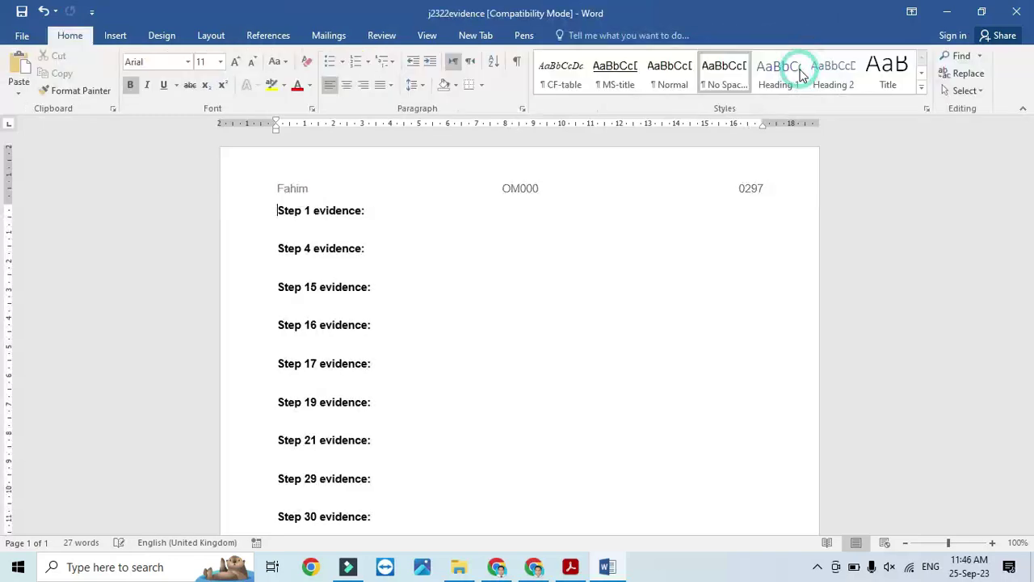
Check the example file name EVIDENCE9999 in the question paper.
left_click(571, 566)
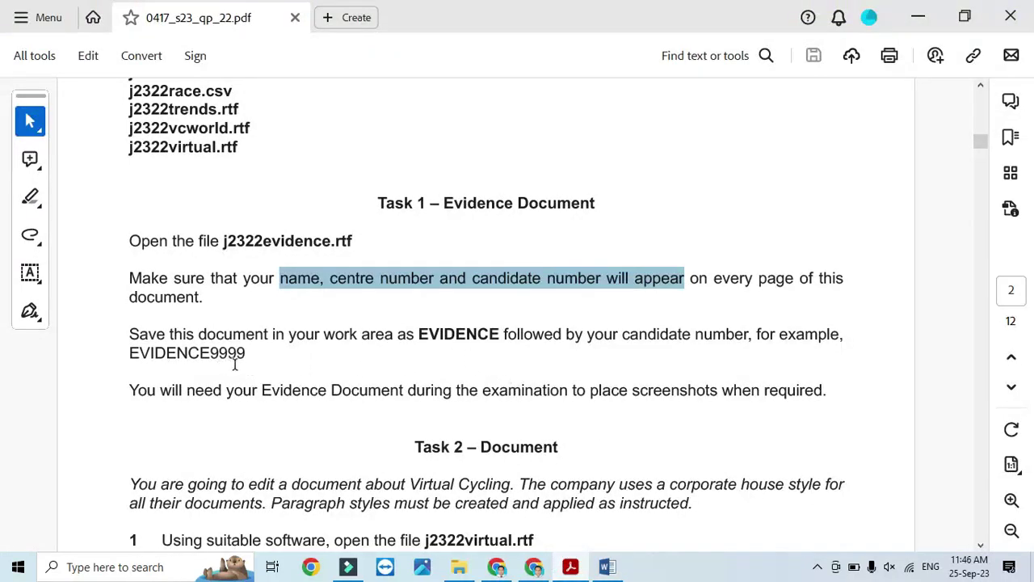
left_click_drag(245, 353, 129, 353)
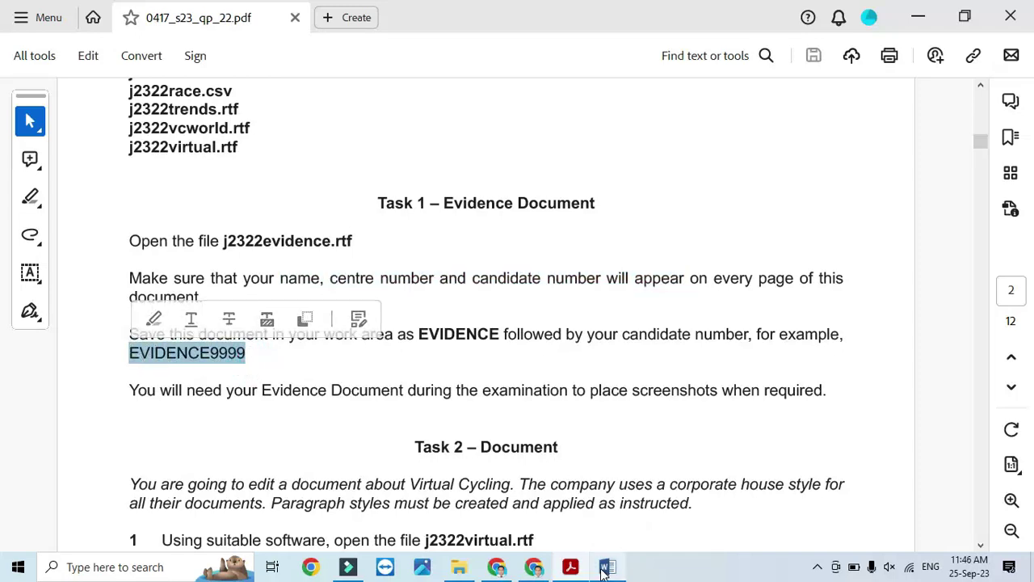
left_click(608, 566)
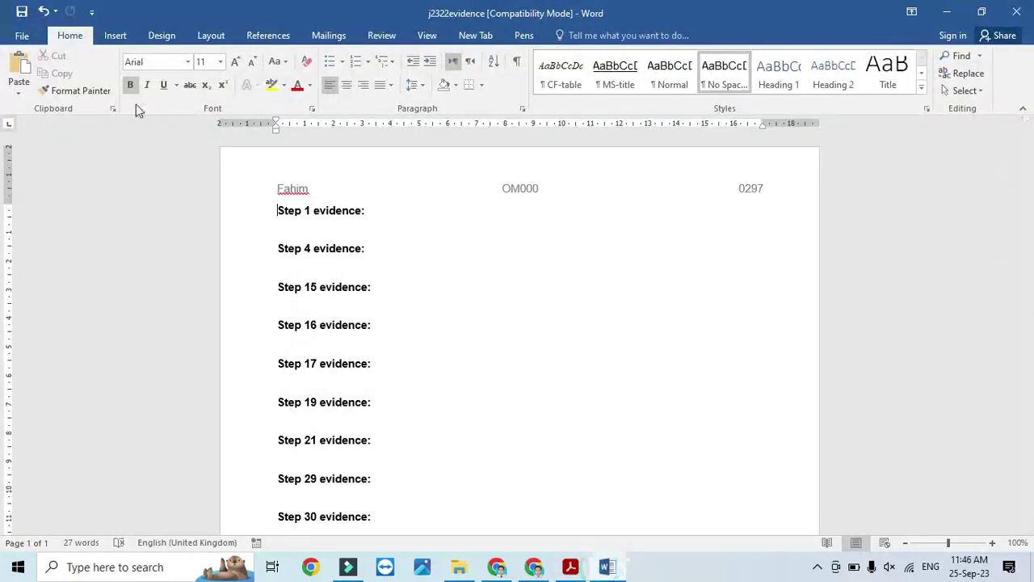
Save the document as a Word Document named EVIDENCE plus the candidate number.
left_click(22, 38)
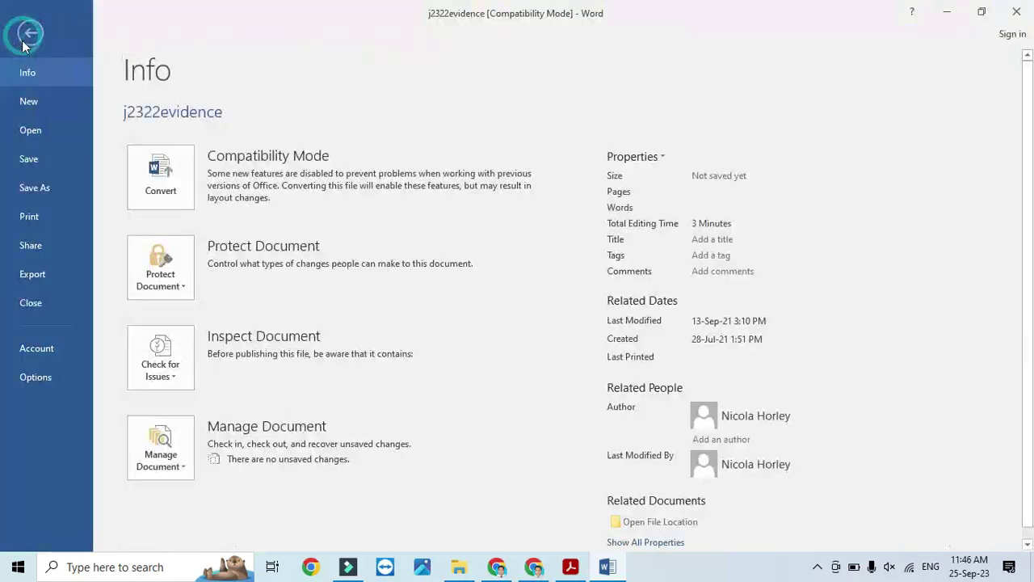
left_click(40, 194)
left_click(173, 236)
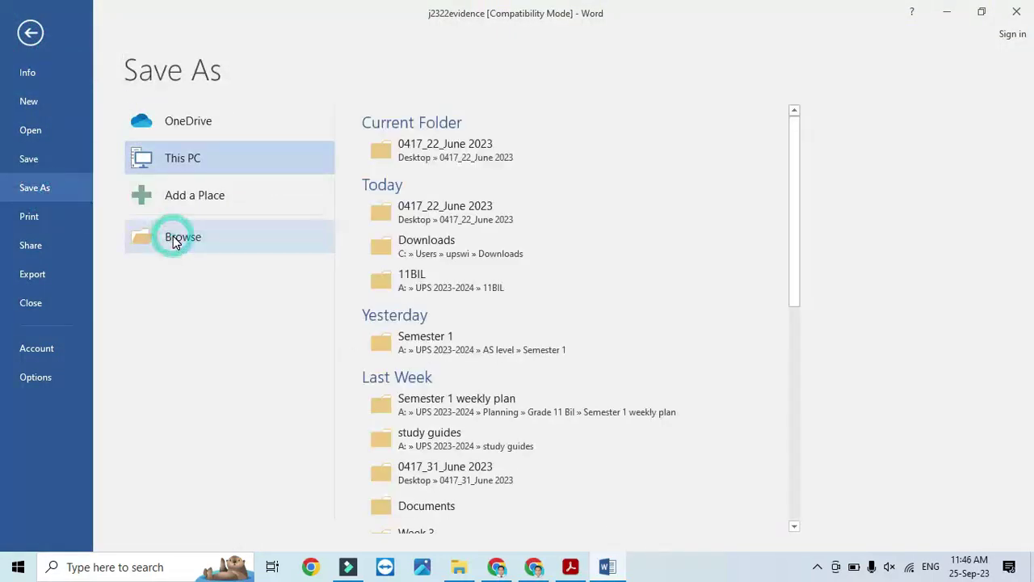
left_click(185, 278)
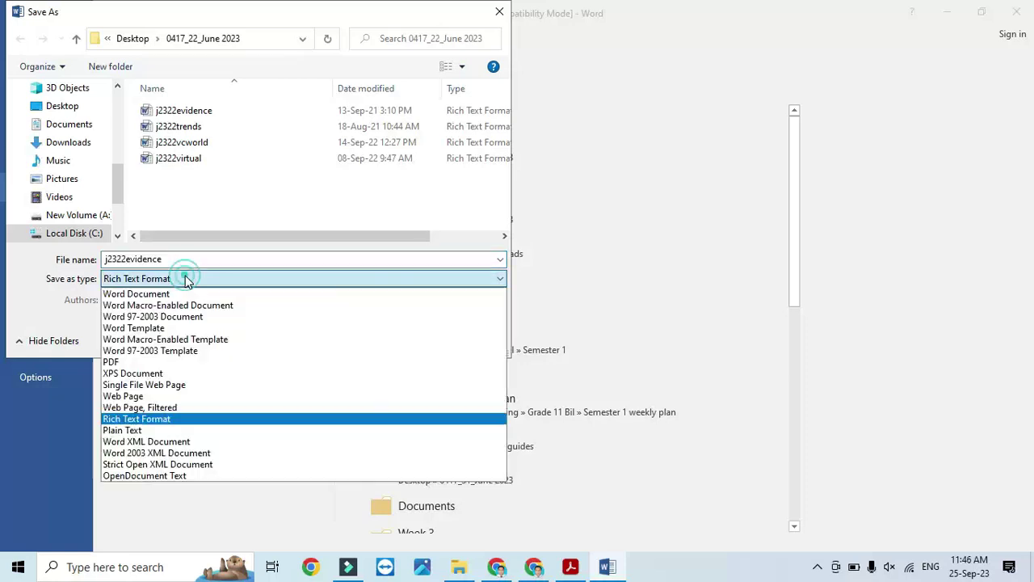
left_click(174, 295)
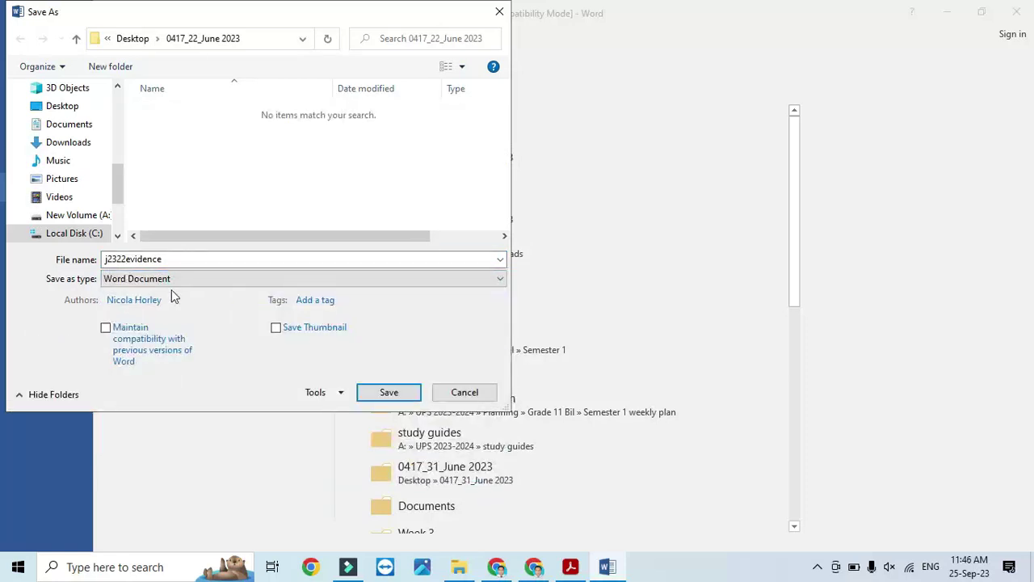
double_click(170, 258)
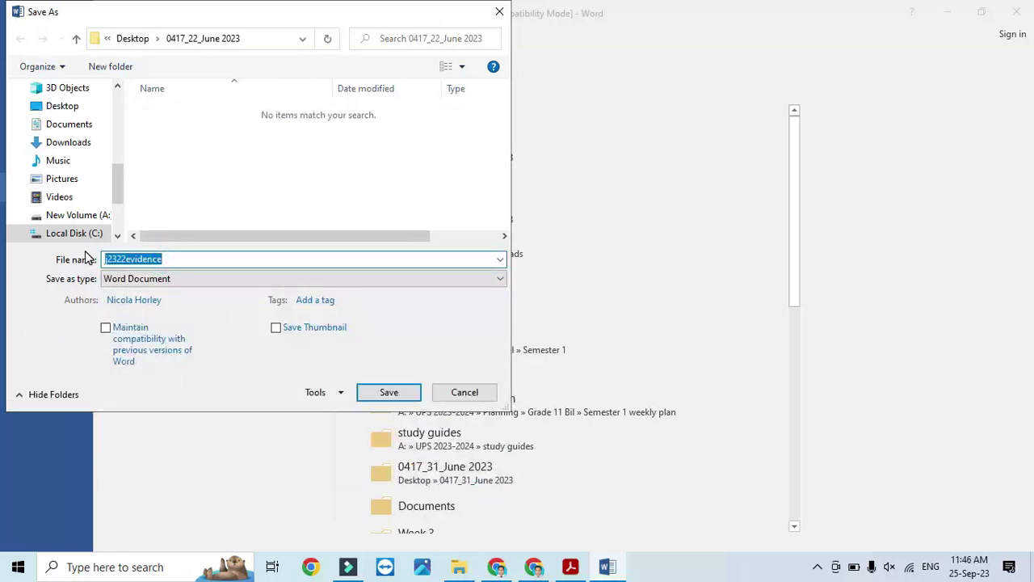
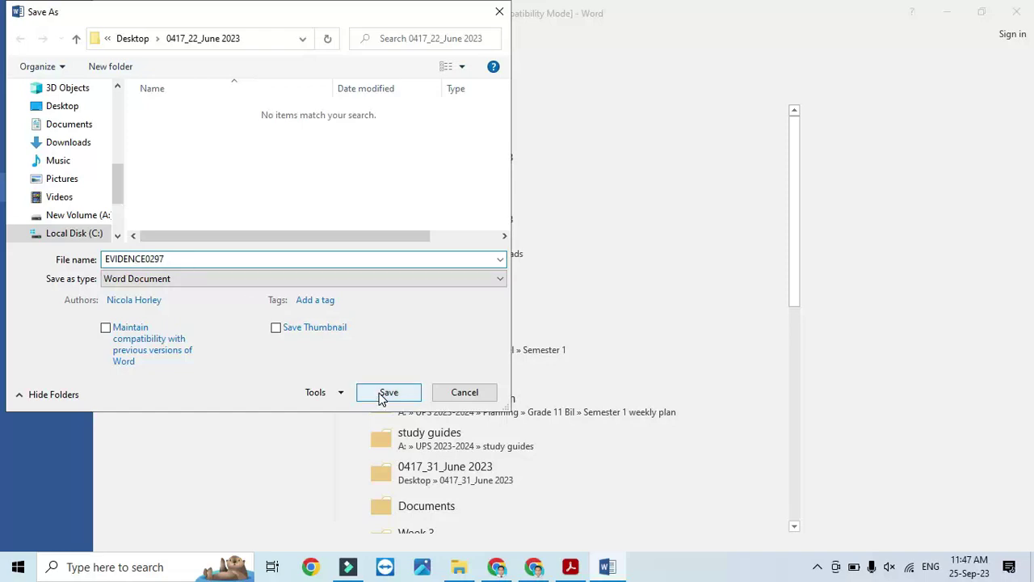
left_click(387, 394)
mouse_move(571, 565)
left_click(558, 546)
Highlight Task 2's introduction and step 1's instruction to open j2322virtual.rtf.
scroll(408, 302, "down", 5)
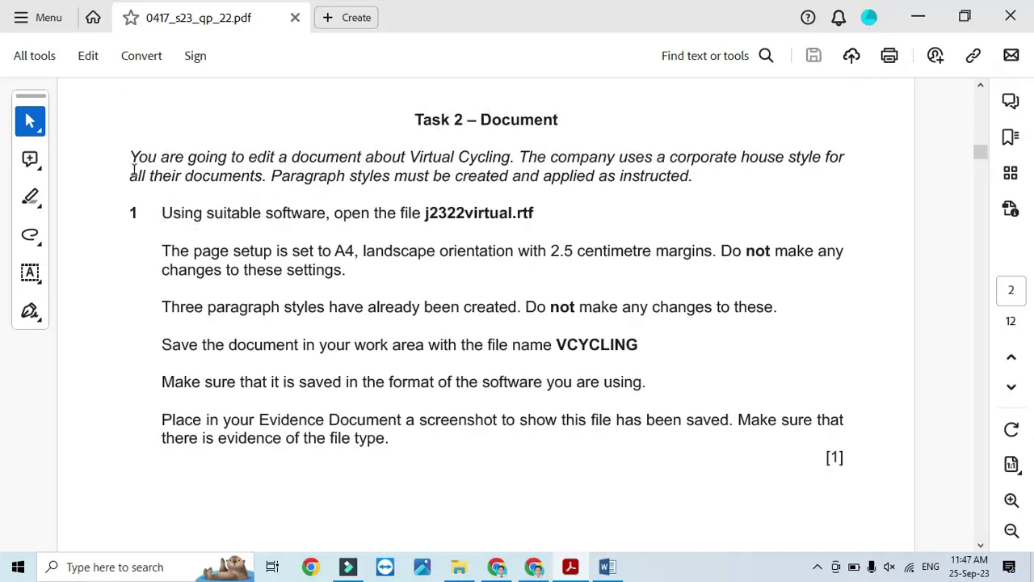
left_click_drag(132, 162, 697, 183)
left_click_drag(160, 212, 442, 217)
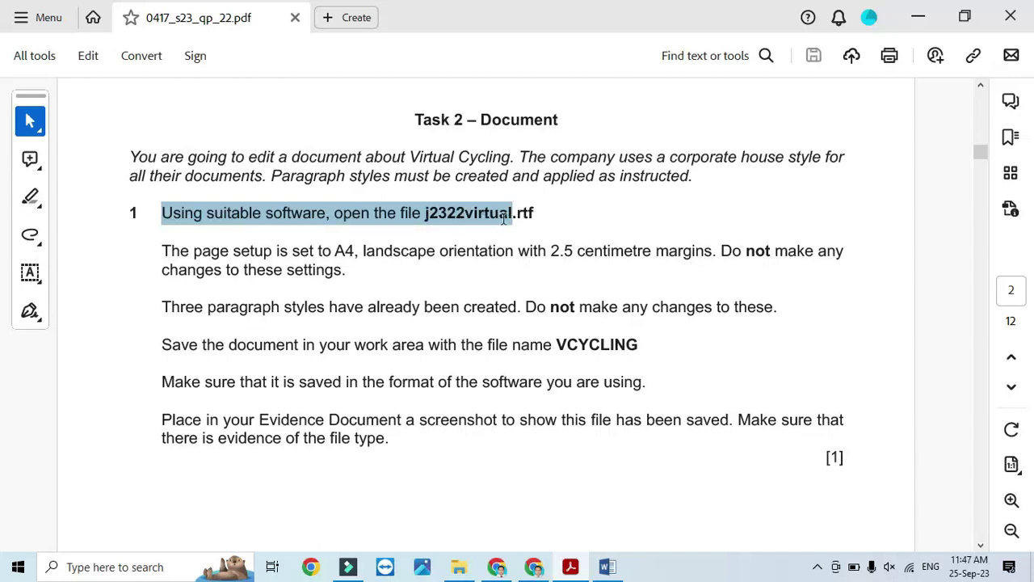
left_click_drag(504, 219, 535, 215)
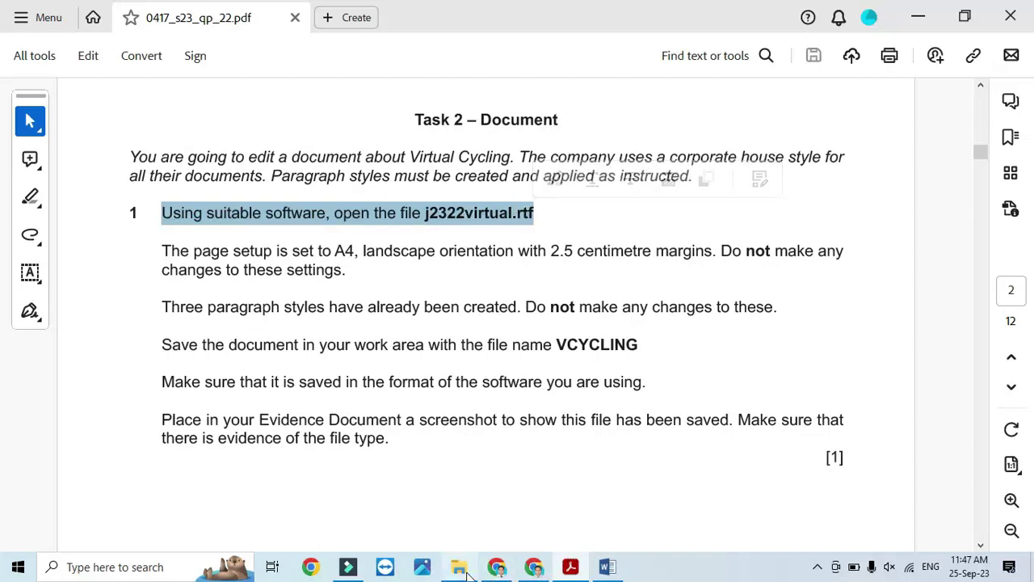
left_click(467, 572)
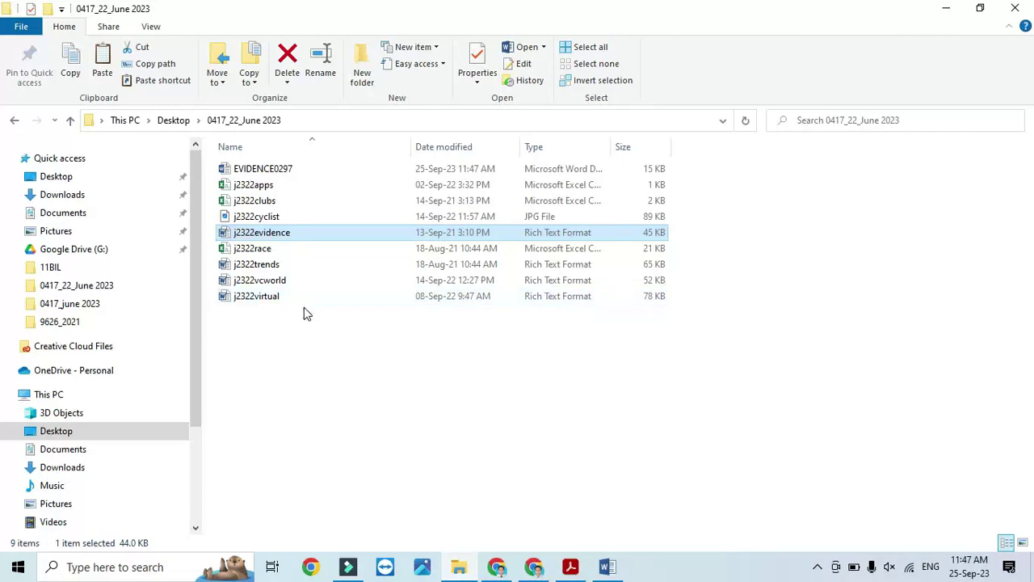
double_click(266, 300)
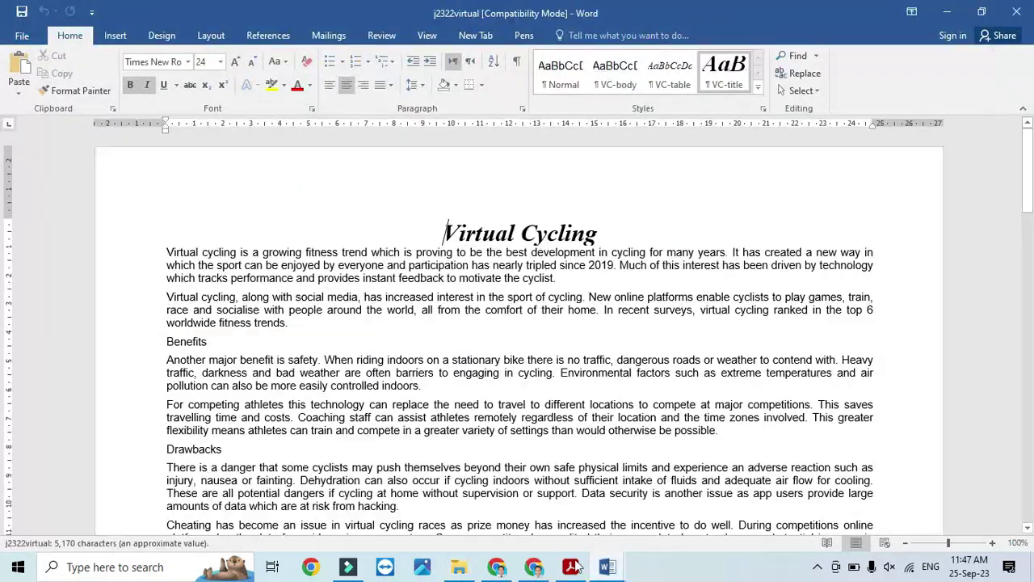
left_click(572, 566)
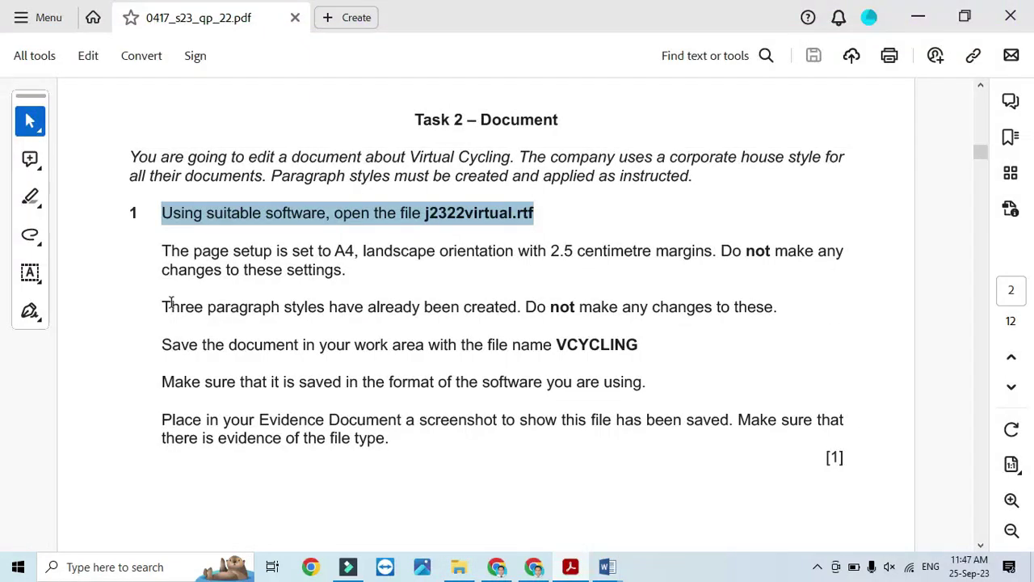
left_click_drag(161, 252, 347, 272)
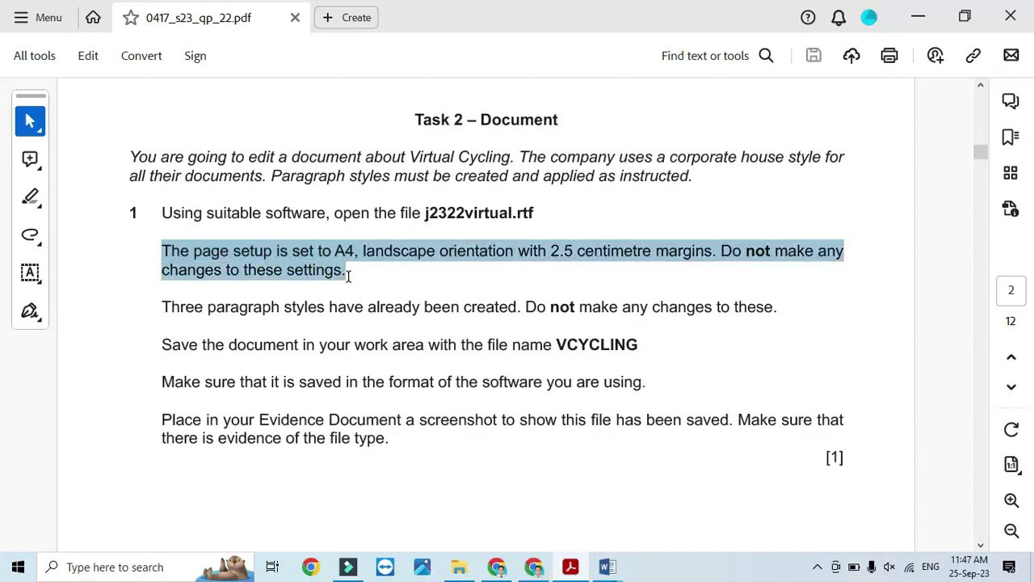
left_click(572, 569)
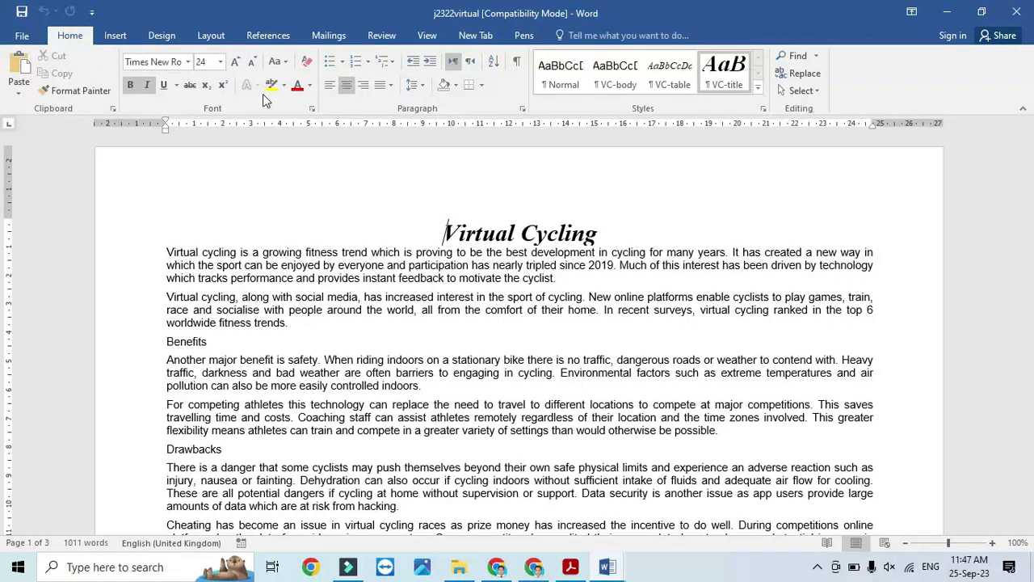
Verify in Page Setup that j2322virtual is A4 landscape with 2.5 cm margins, leaving it unchanged.
left_click(221, 36)
left_click(240, 110)
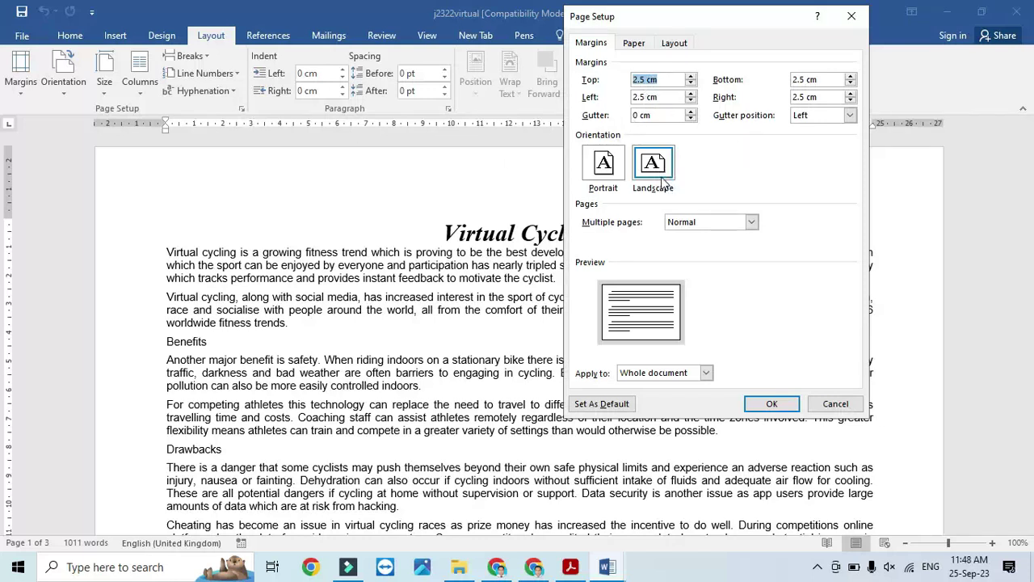
left_click(637, 45)
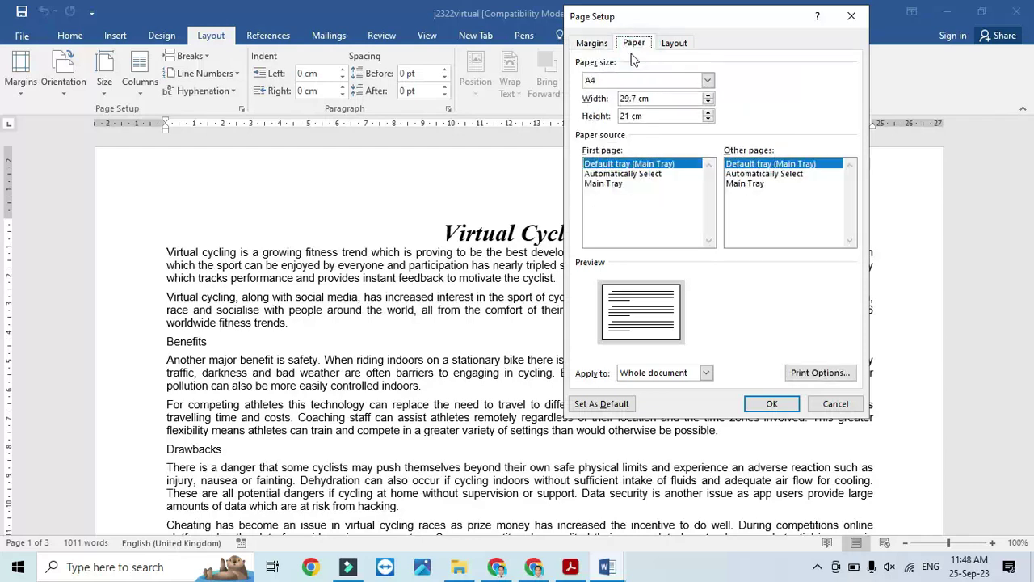
left_click(771, 407)
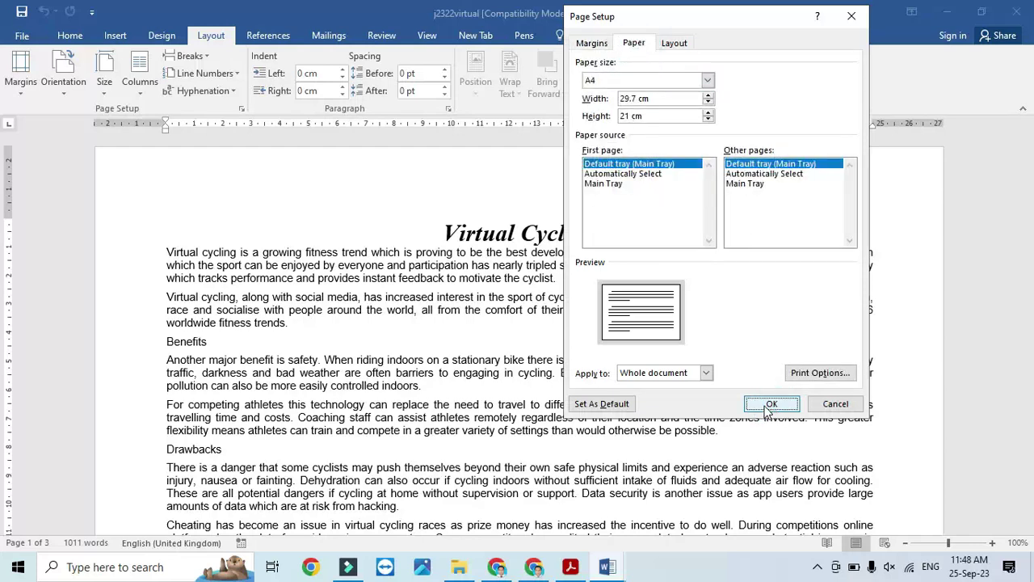
left_click(572, 568)
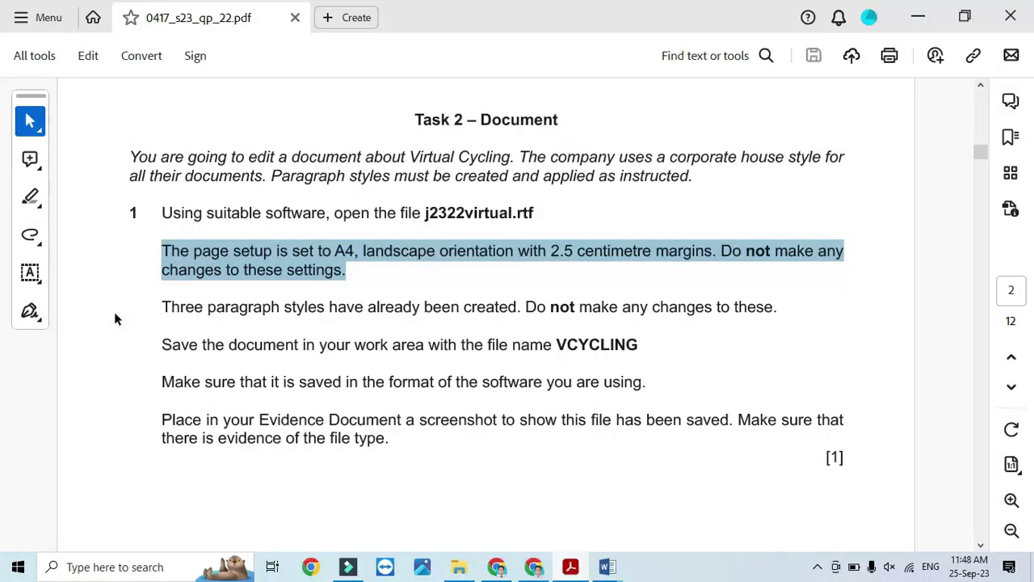
Copy the file name VCYCLING from the question paper's instructions.
left_click_drag(159, 307, 763, 319)
left_click_drag(640, 346, 556, 346)
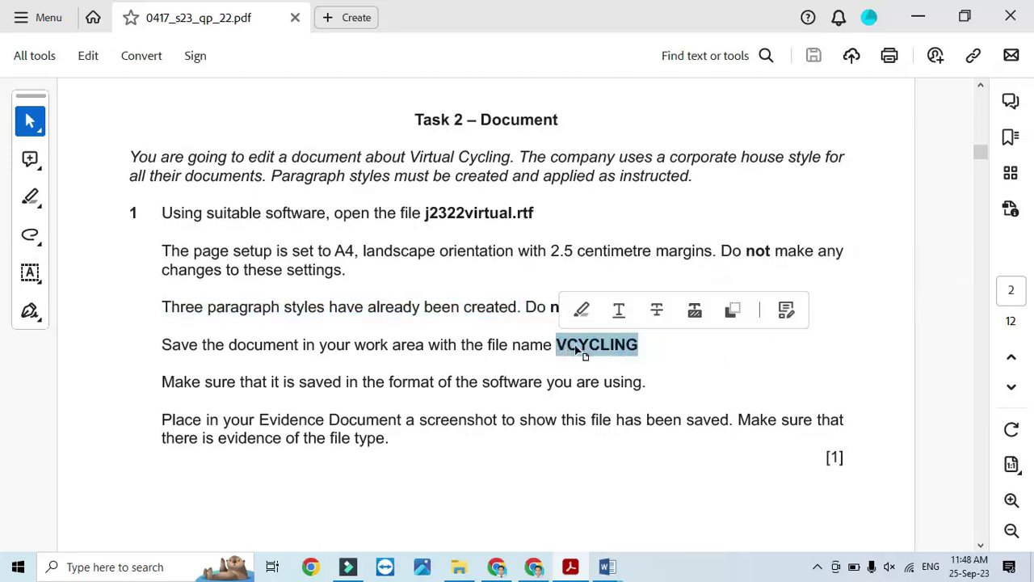
right_click(579, 346)
left_click(614, 121)
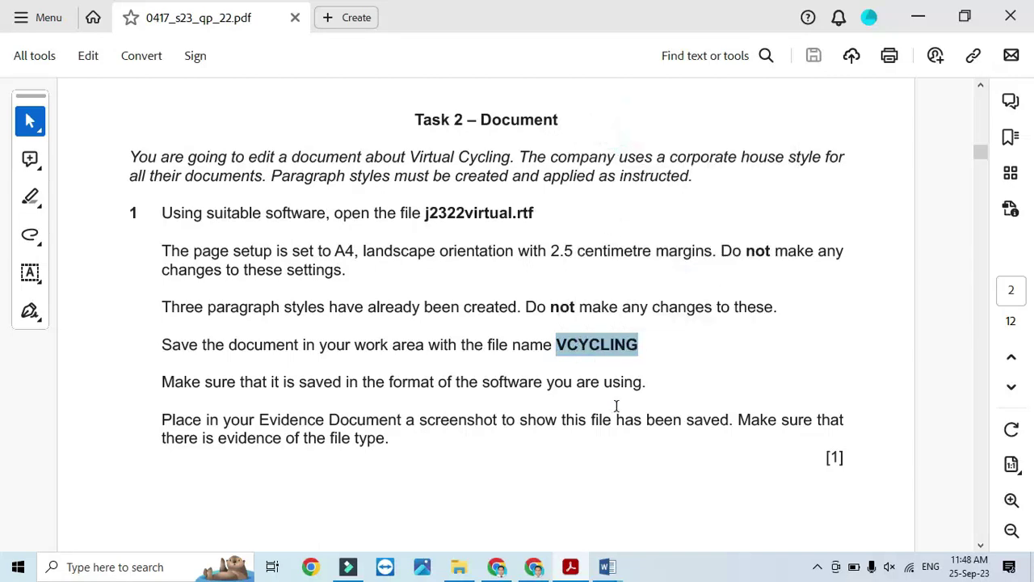
Save j2322virtual as a Word Document named VCYCLING in the 0417_22_June 2023 folder.
mouse_move(607, 566)
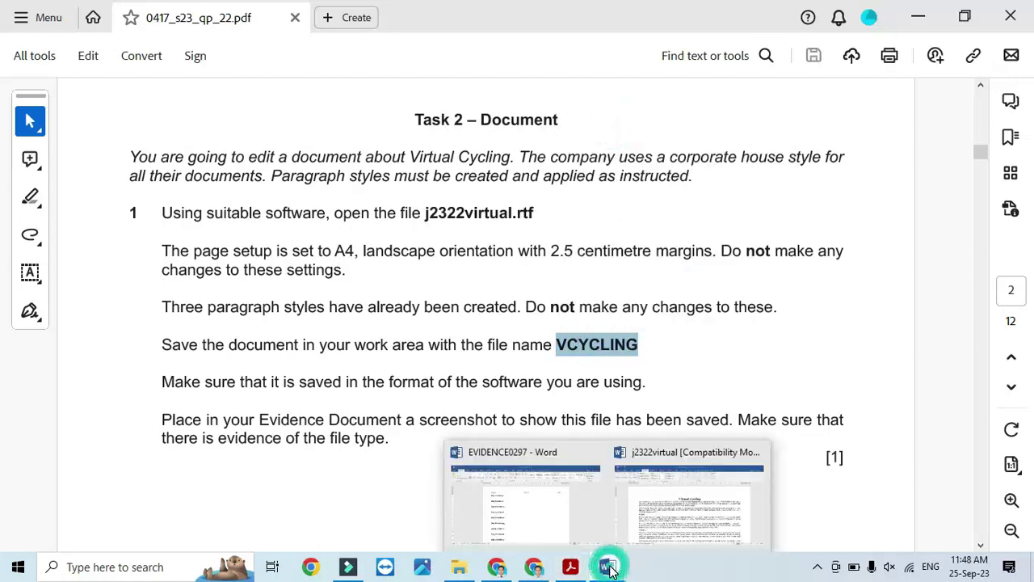
left_click(658, 525)
left_click(18, 31)
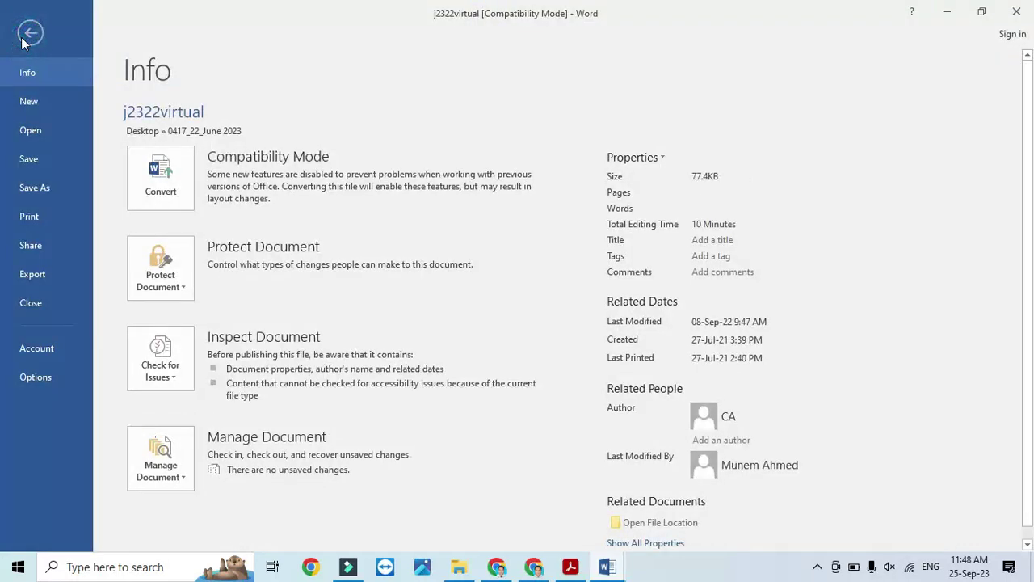
left_click(34, 189)
left_click(172, 245)
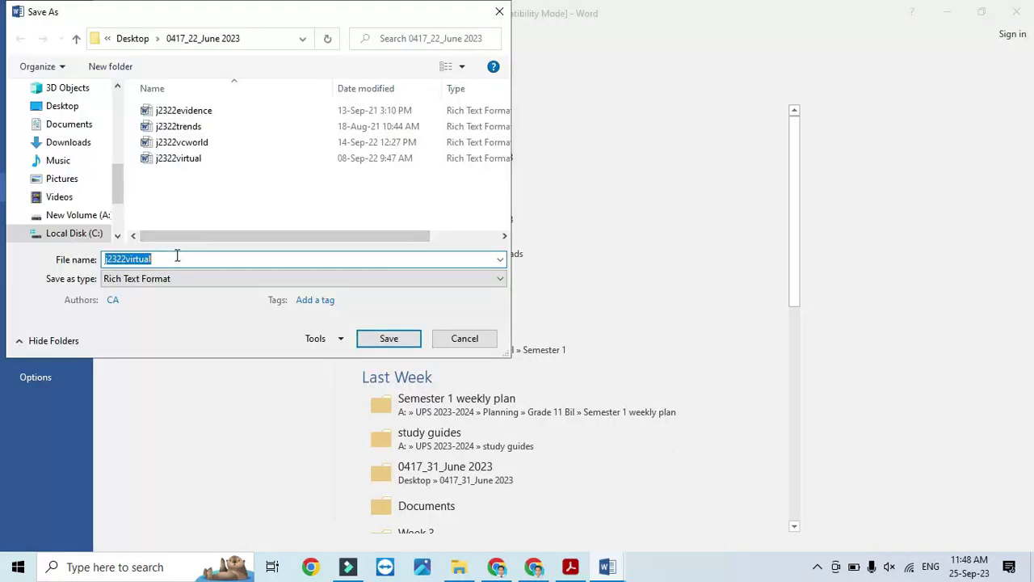
type("VCYCLING")
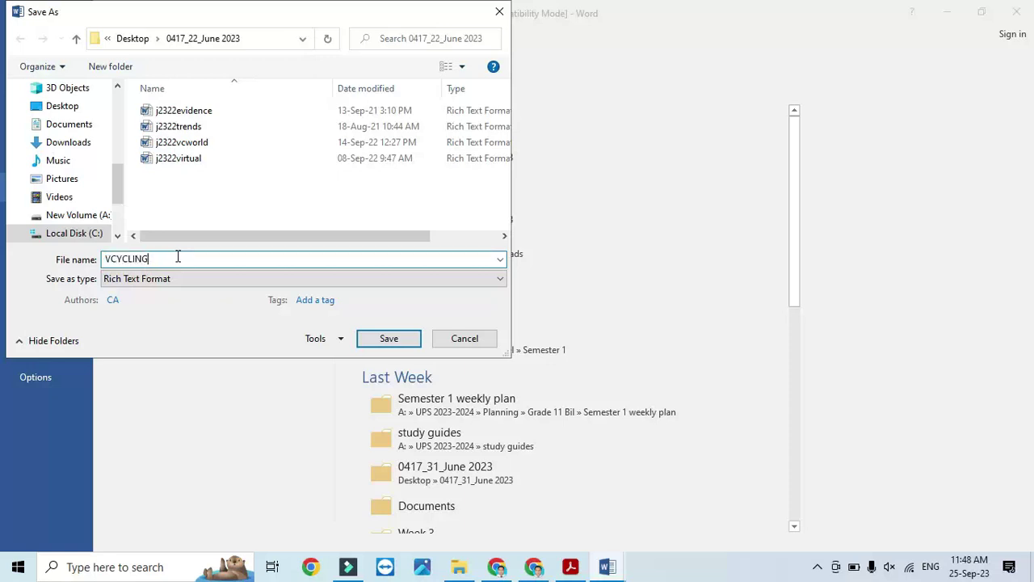
left_click(175, 282)
left_click(171, 293)
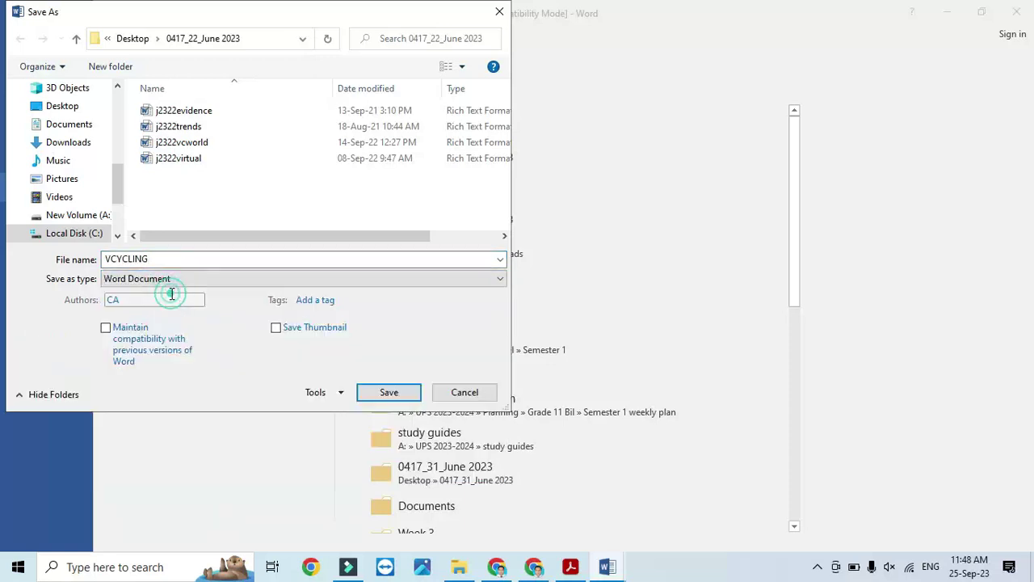
left_click(393, 393)
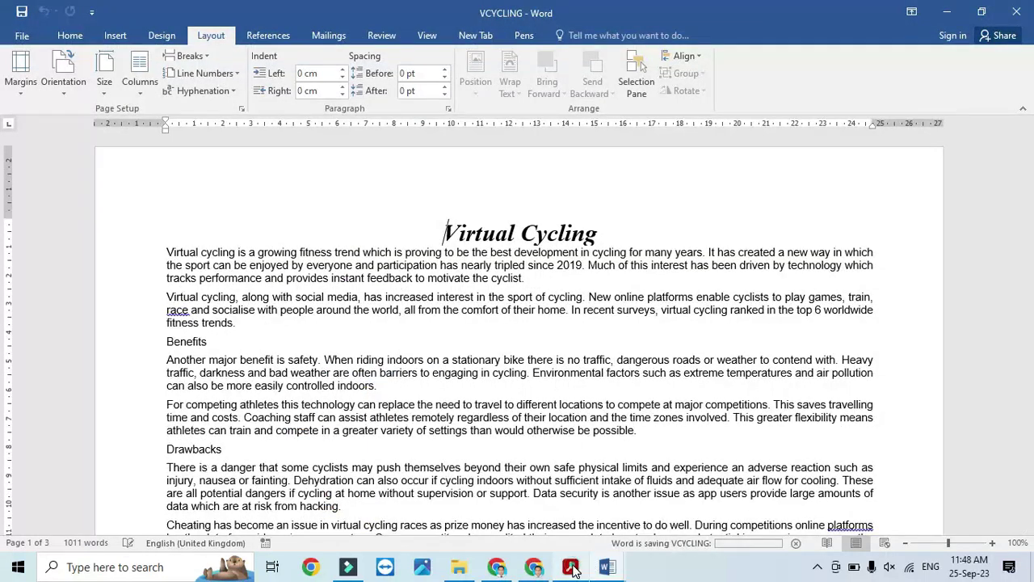
Highlight the instruction requiring a screenshot of the saved file, then open File Explorer.
left_click(570, 567)
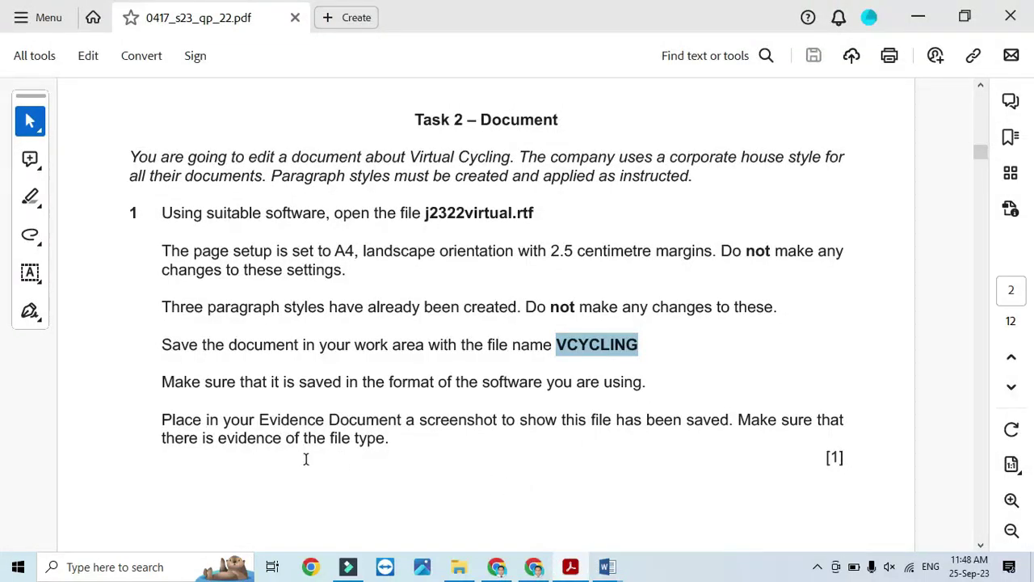
left_click_drag(161, 420, 720, 428)
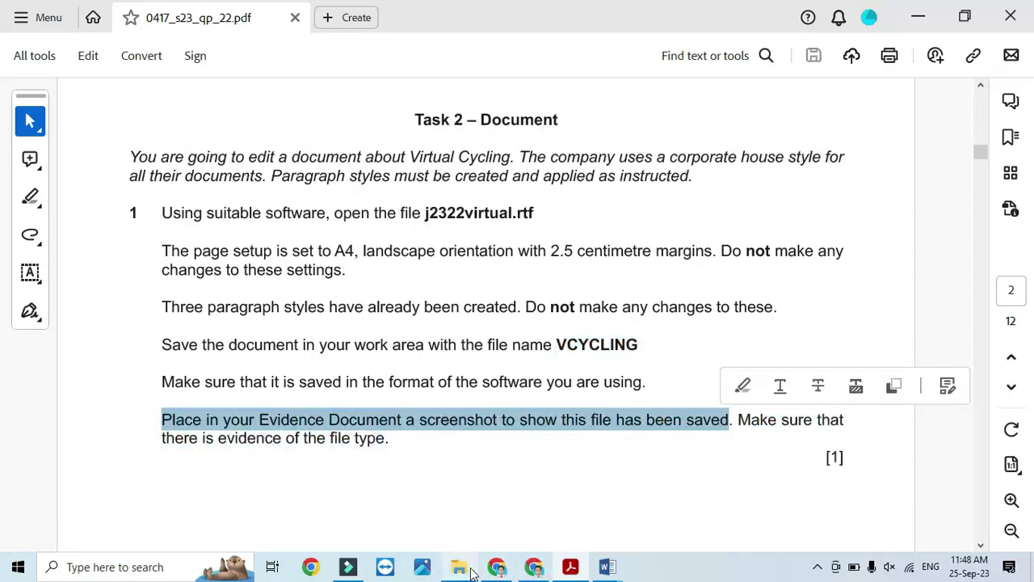
left_click(459, 567)
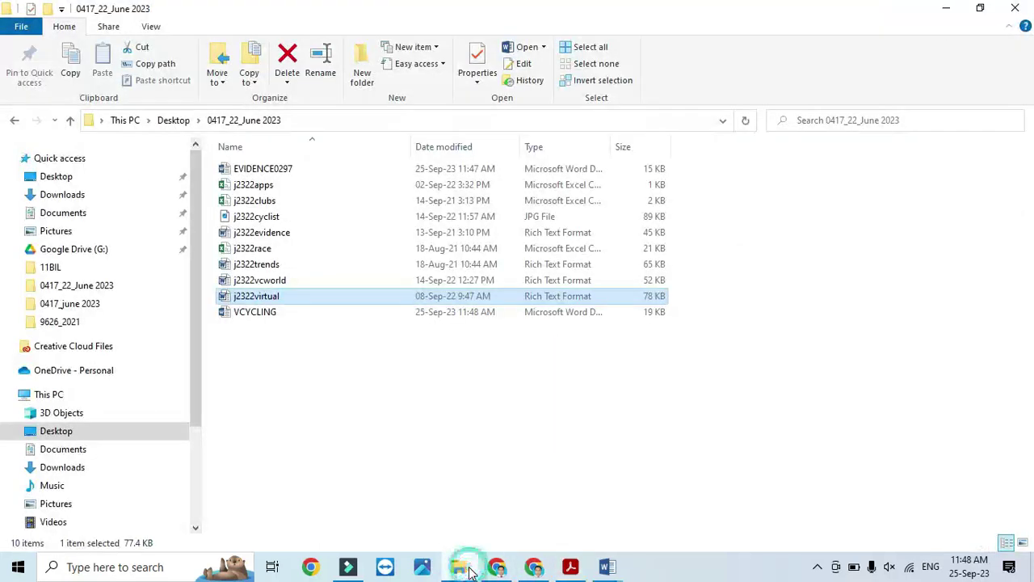
Sort the folder by type, select VCYCLING and snip a screenshot of the listing.
double_click(614, 147)
left_click(612, 148)
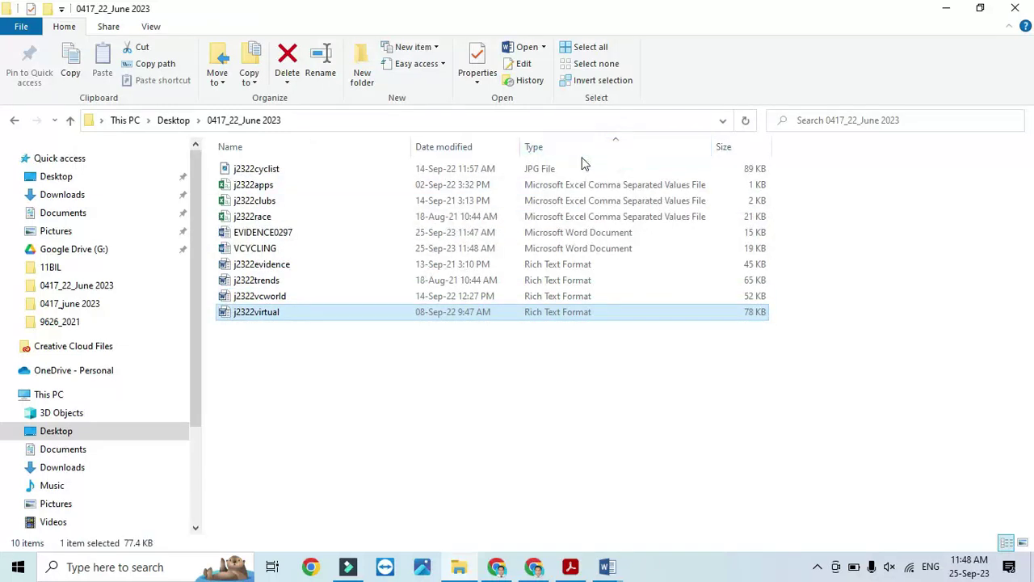
left_click(265, 249)
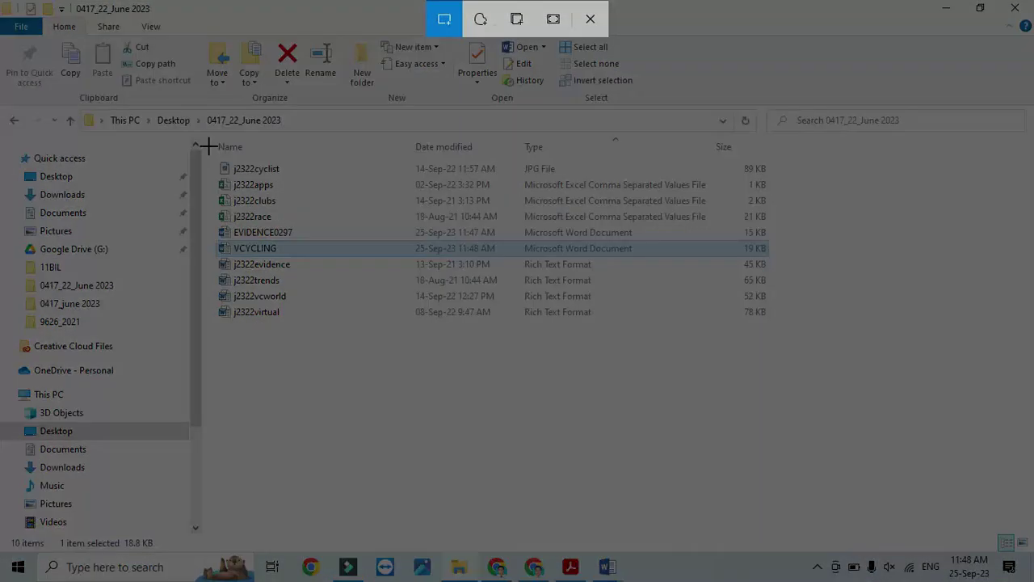
left_click_drag(198, 111, 777, 322)
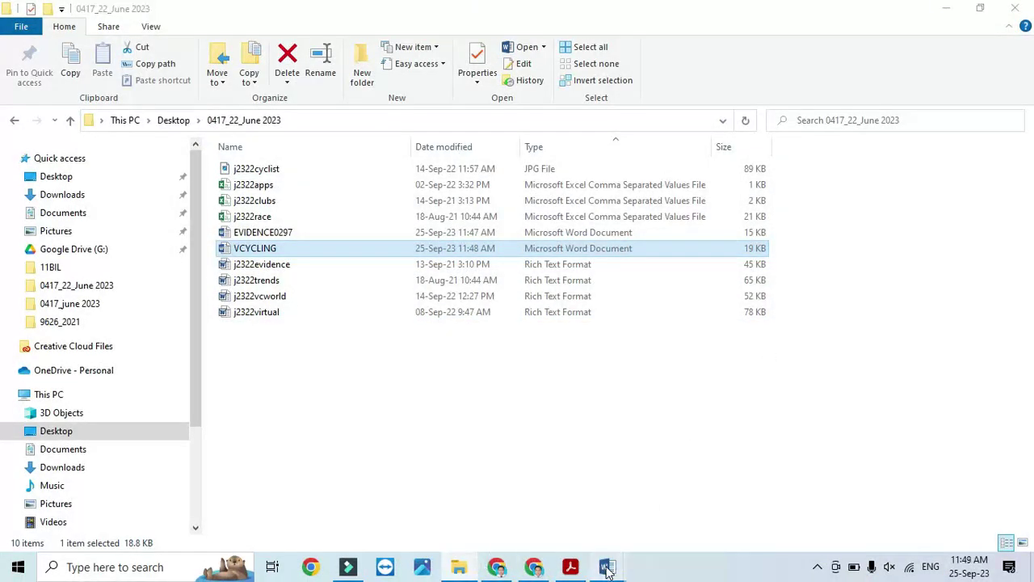
Paste the folder screenshot under Step 1 evidence in EVIDENCE0297.
mouse_move(607, 566)
left_click(550, 518)
left_click(311, 229)
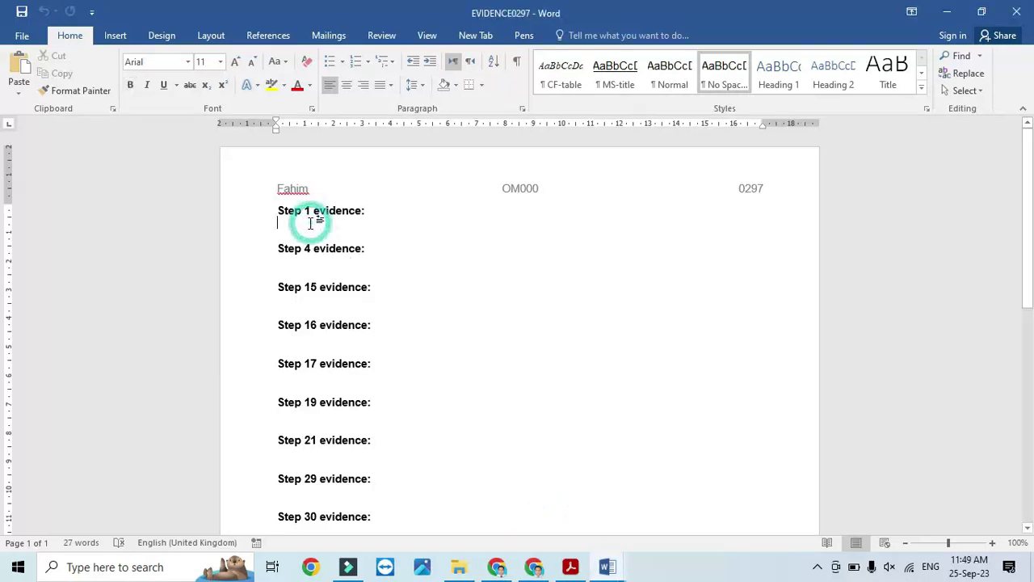
key("ctrl+v")
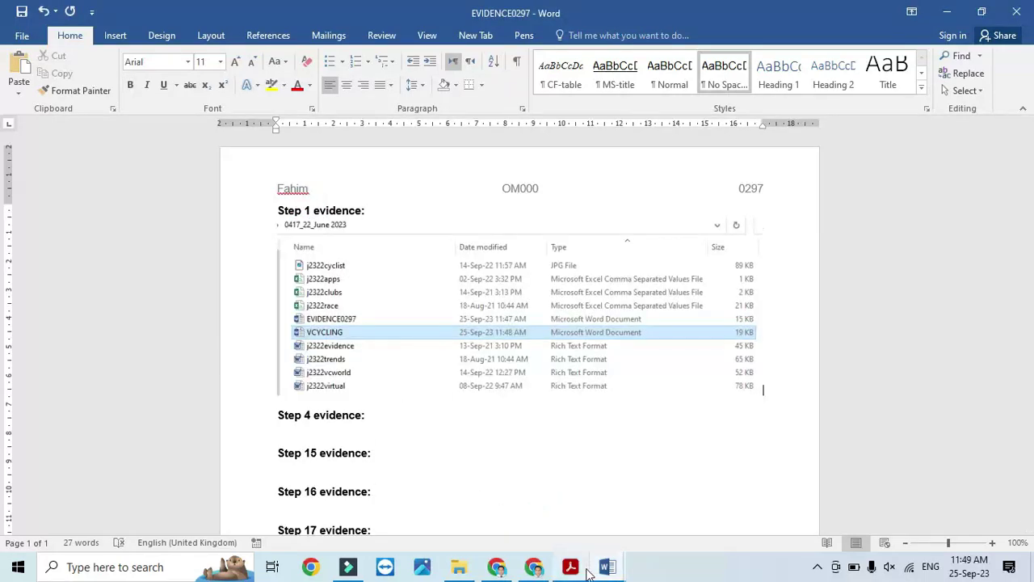
left_click(571, 567)
scroll(387, 362, "down", 3)
scroll(388, 366, "down", 5)
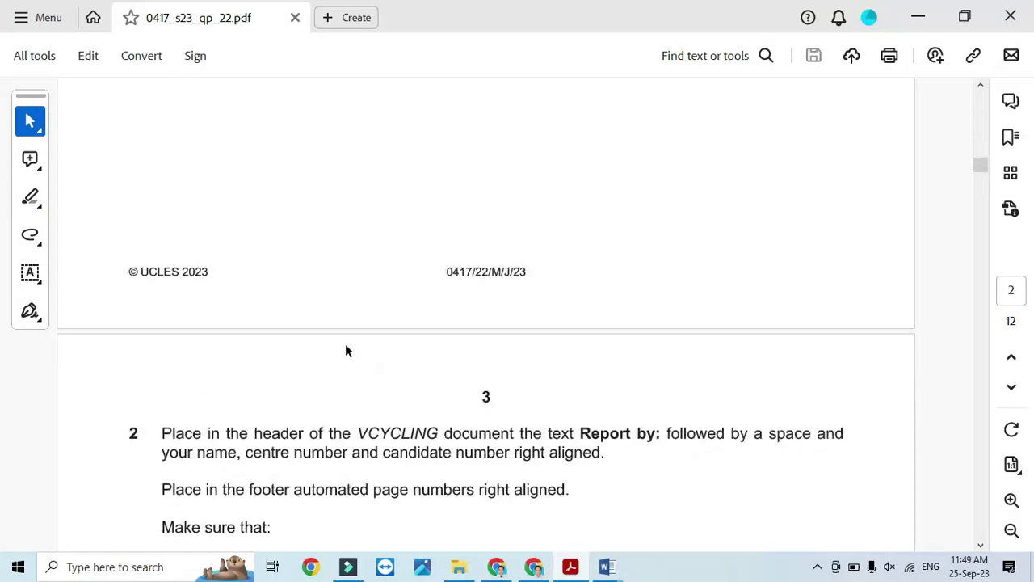
Review question 2's header instruction and its right-aligned requirement, then return to VCYCLING.
mouse_move(159, 251)
left_mouse_down()
mouse_move(797, 257)
mouse_move(225, 269)
mouse_move(436, 277)
left_mouse_up()
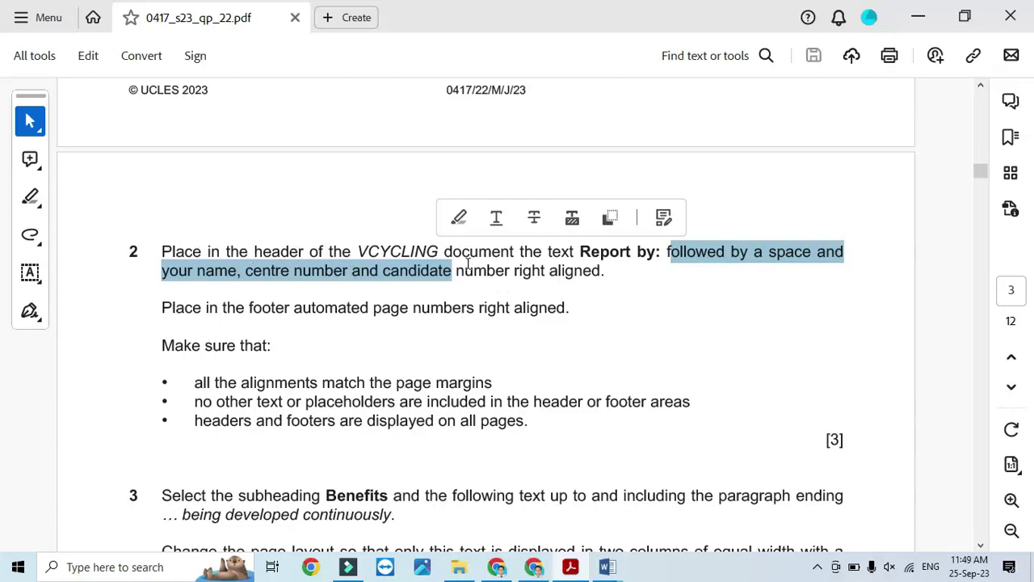
left_click(522, 269)
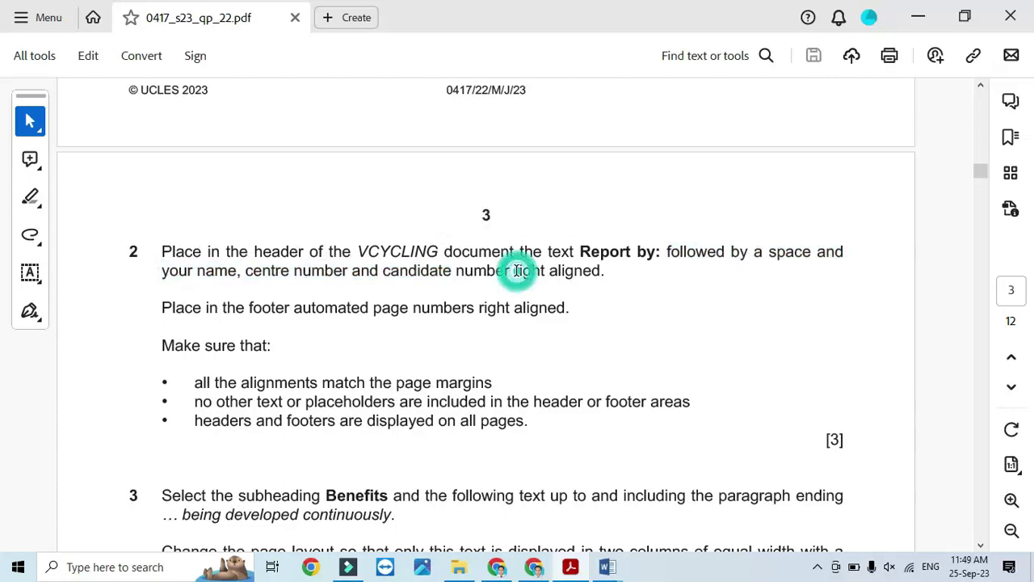
left_click_drag(518, 270, 602, 271)
mouse_move(608, 567)
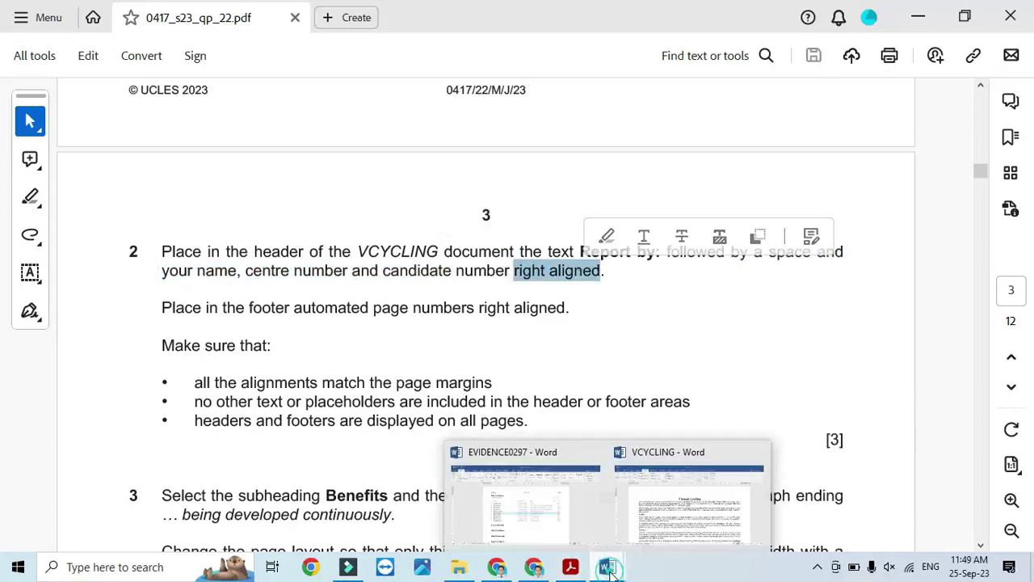
left_click(675, 506)
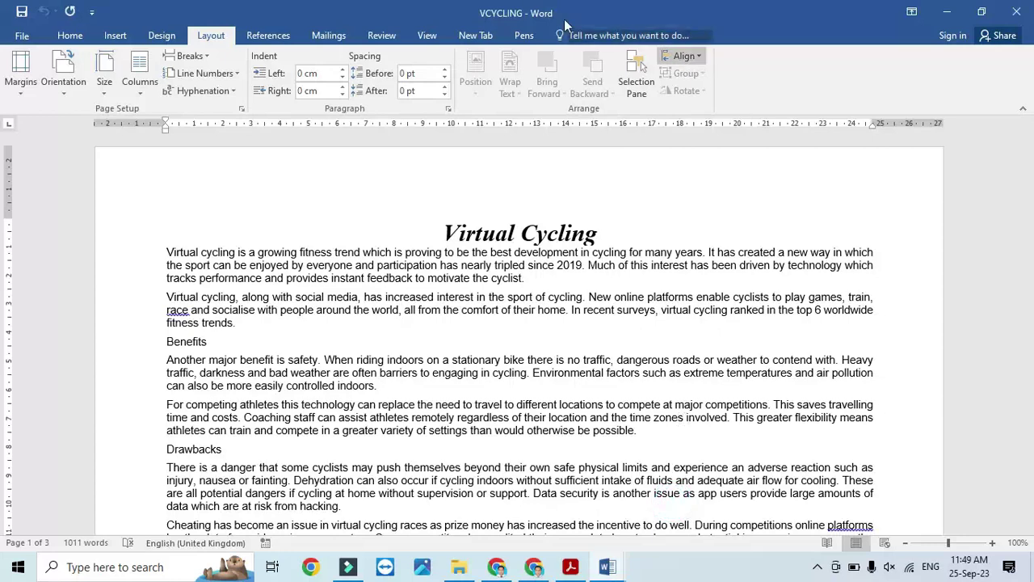
Insert a Blank (Three Columns) header with 'Report by:', the candidate's name, centre and candidate numbers on the right.
left_click(110, 36)
left_click(645, 55)
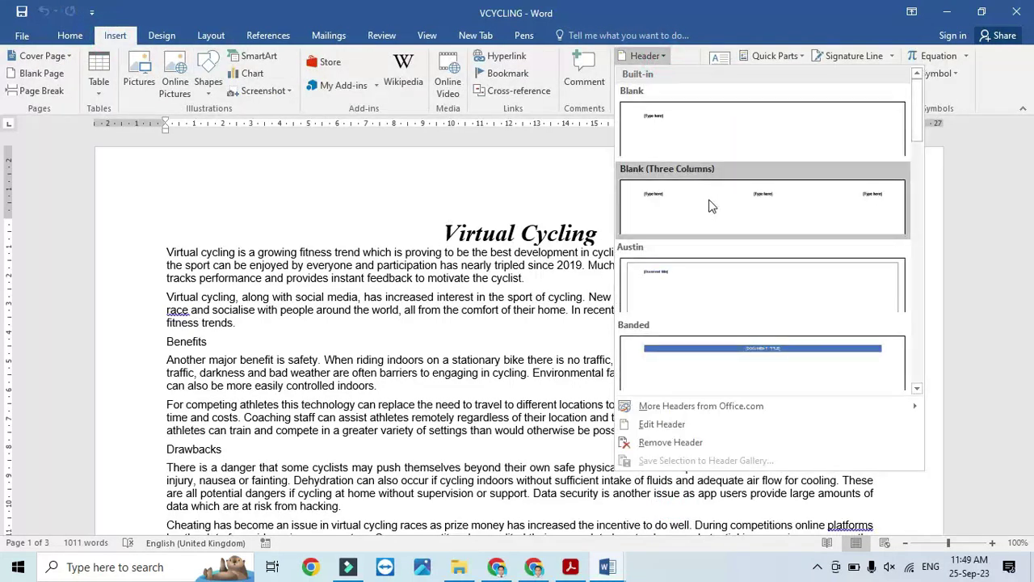
left_click(822, 225)
left_click(837, 193)
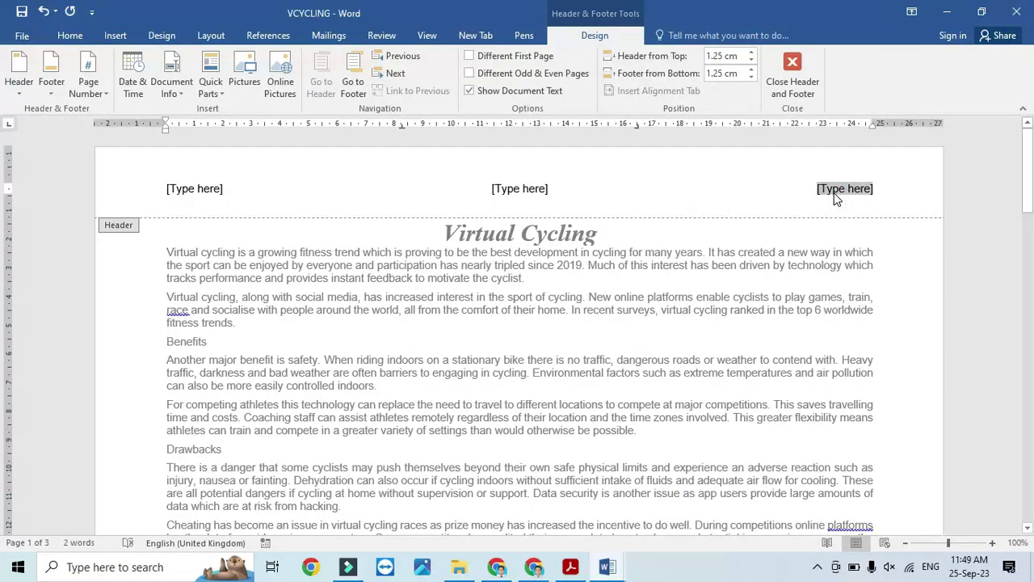
type("Repo")
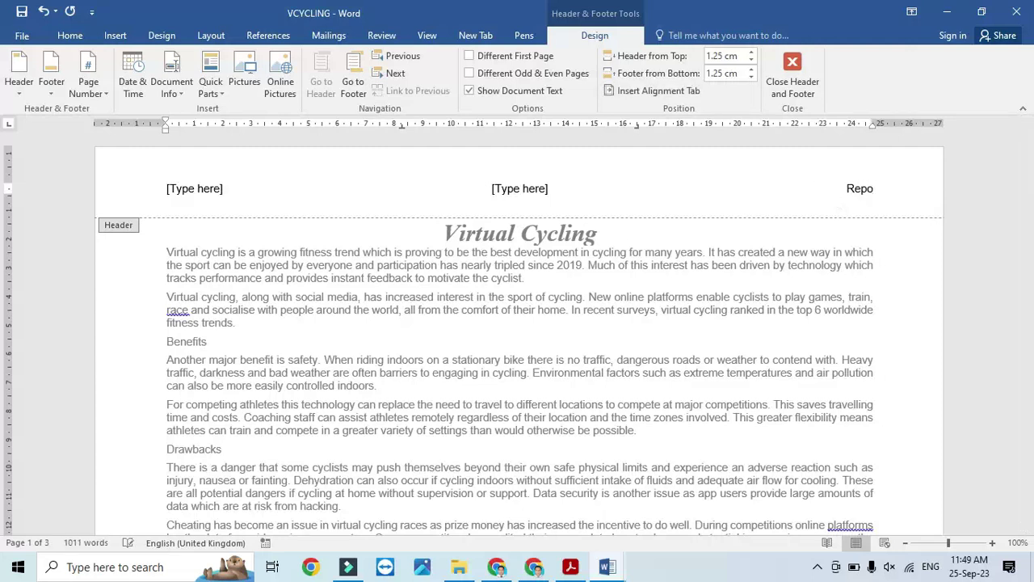
type("rt by: Fahim ")
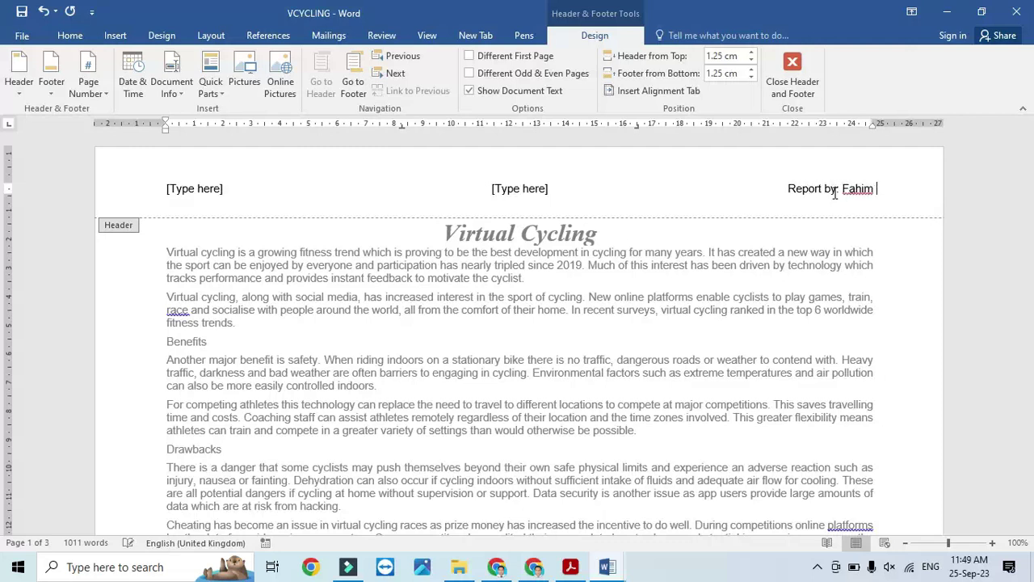
type("OM000")
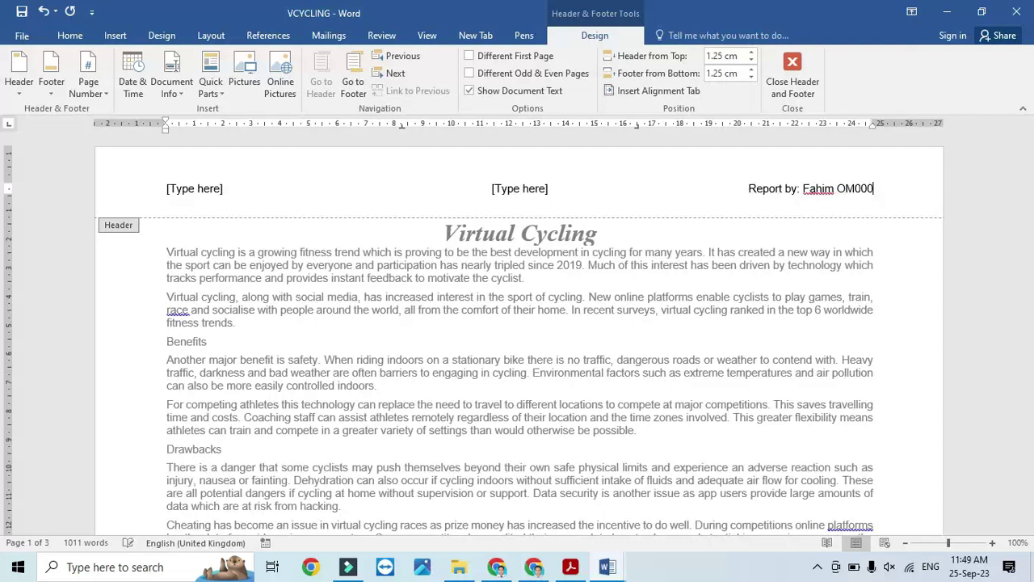
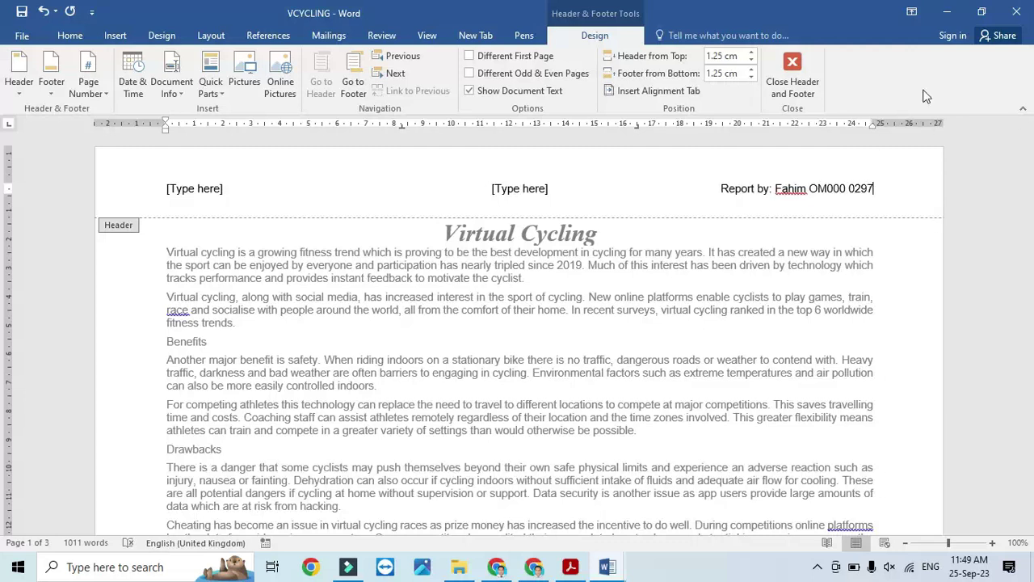
left_click(570, 567)
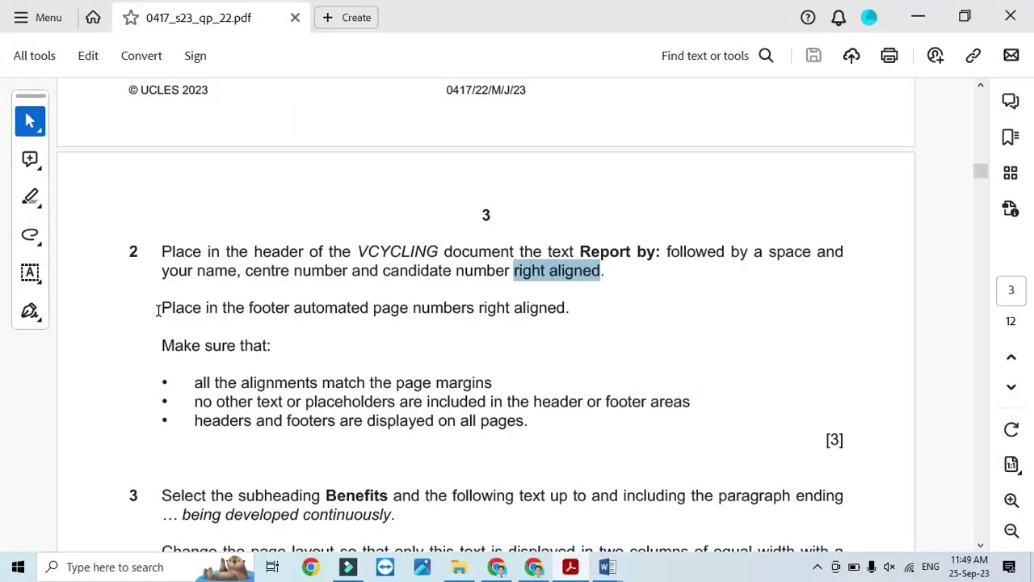
Delete the centre and left header placeholders, leaving only the right-hand header text.
left_click(607, 567)
left_click(527, 192)
key("Delete")
left_click(210, 190)
key("Delete")
Add a Blank (Three Columns) footer with a plain automatic page number at the right.
left_click(49, 85)
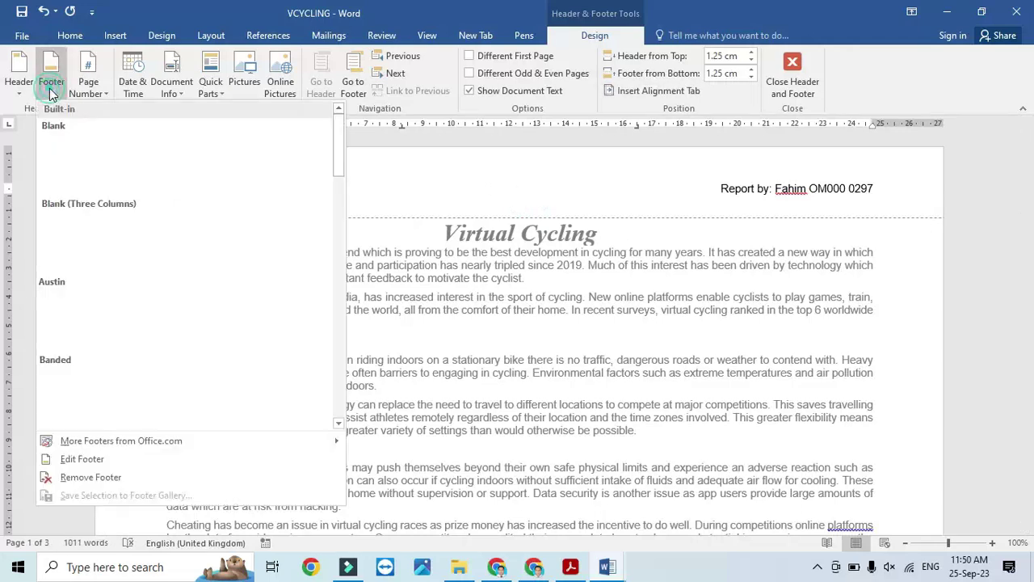
left_click(87, 199)
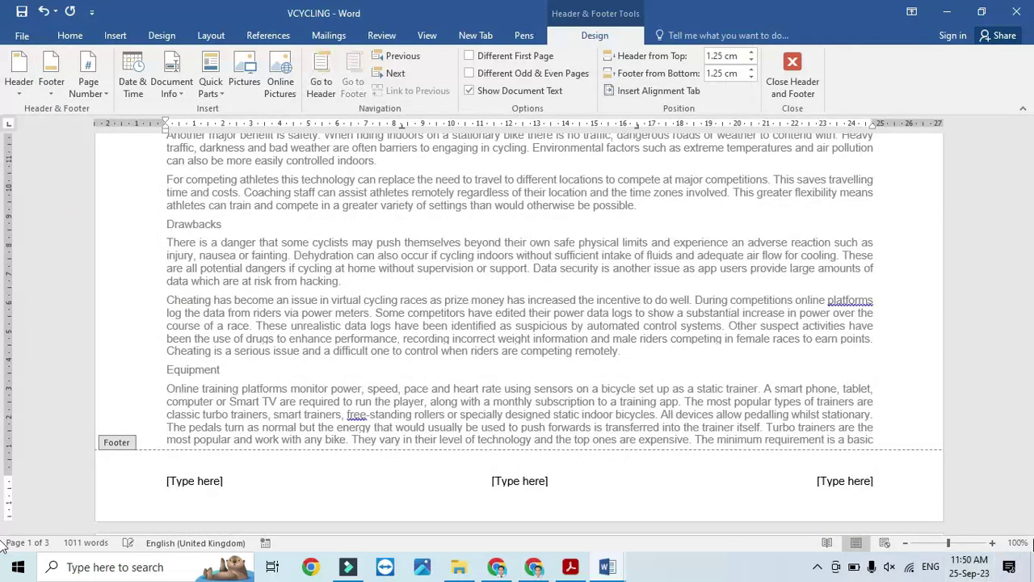
left_click(854, 488)
key("alt+Tab")
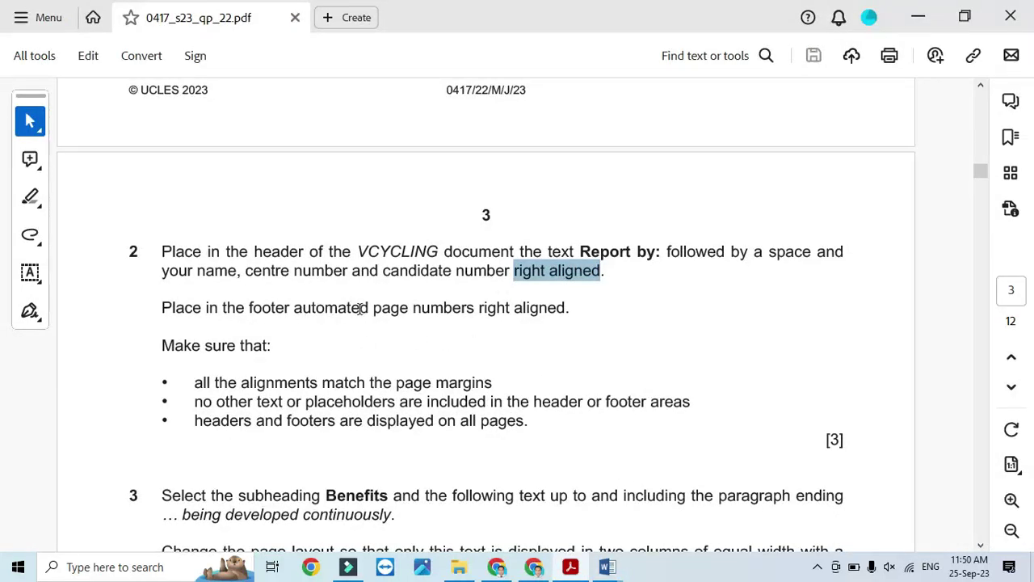
left_click_drag(295, 308, 473, 308)
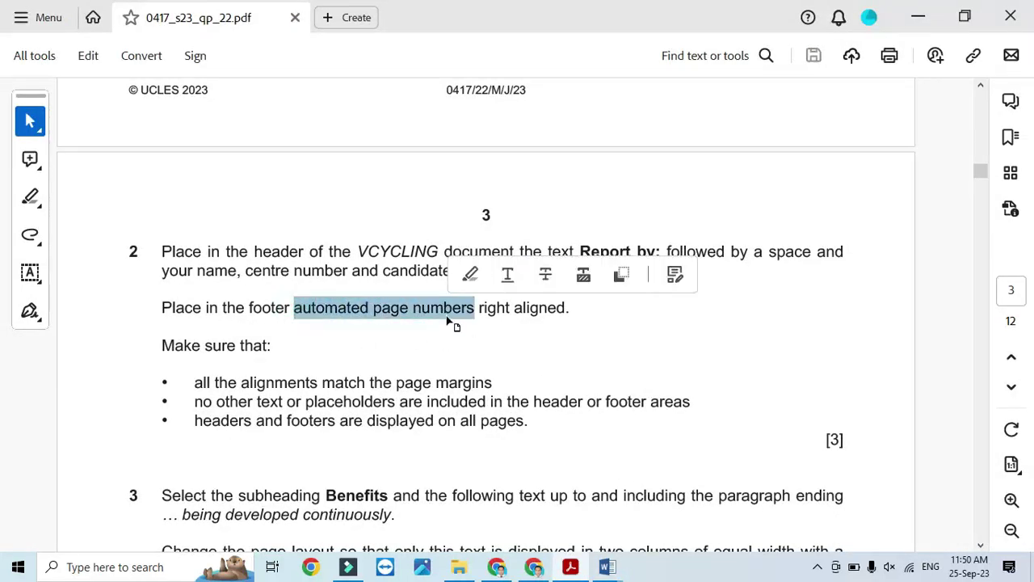
key("alt+Tab")
left_click(89, 85)
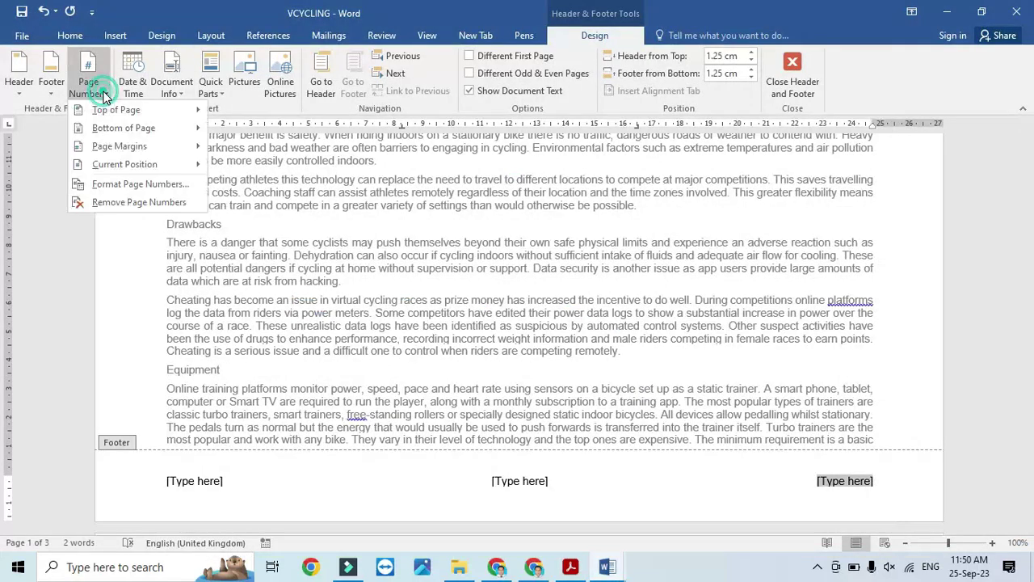
mouse_move(113, 165)
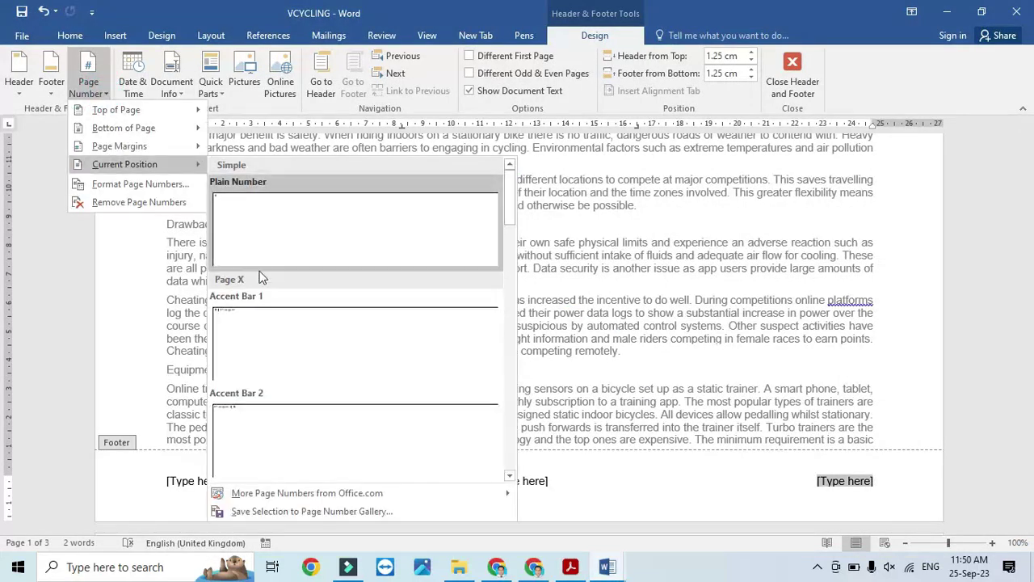
left_click(272, 229)
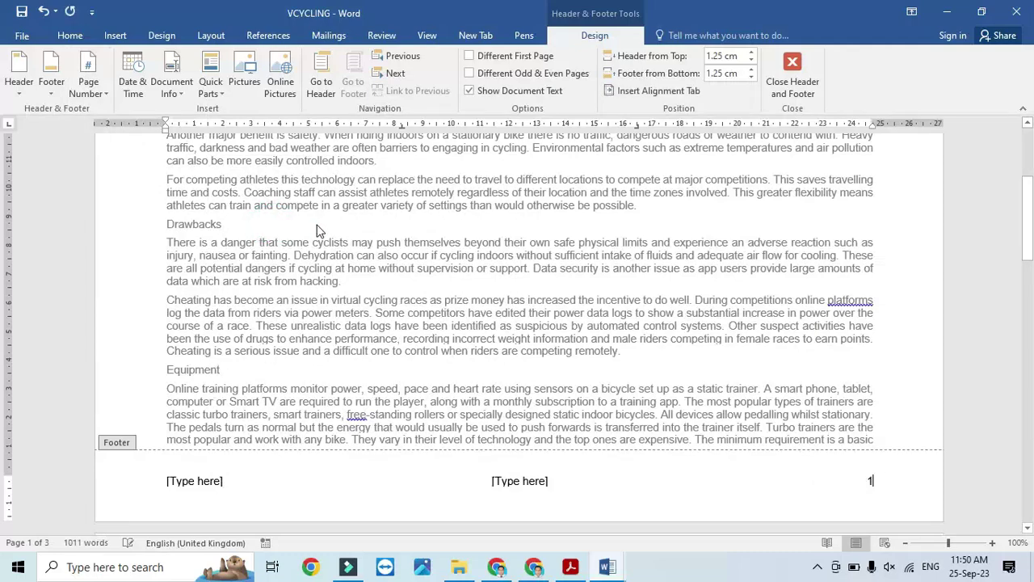
Remove the leftover footer placeholders, close header and footer editing, and save the document.
left_click(515, 482)
key("Delete")
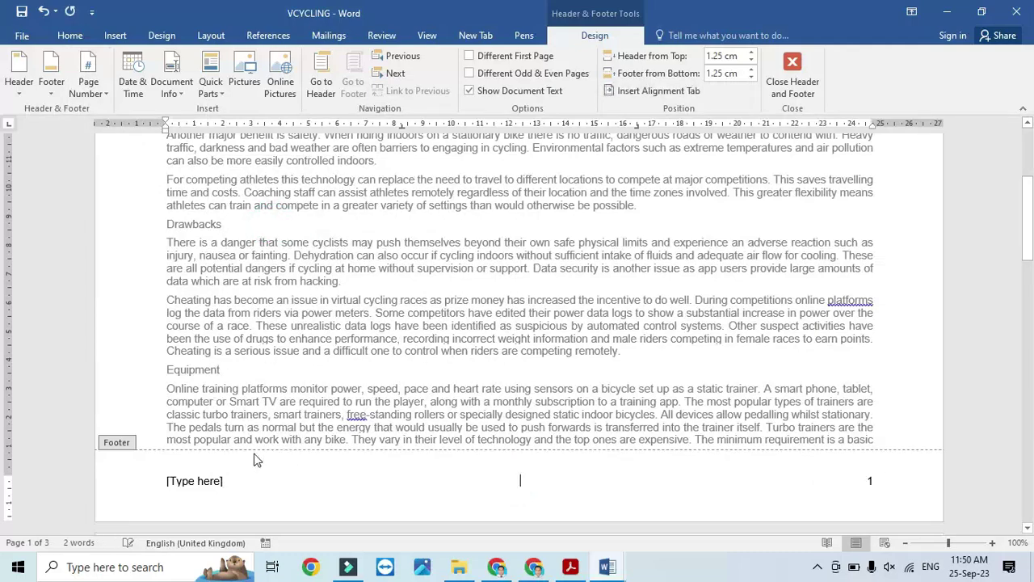
left_click(212, 479)
key("Delete")
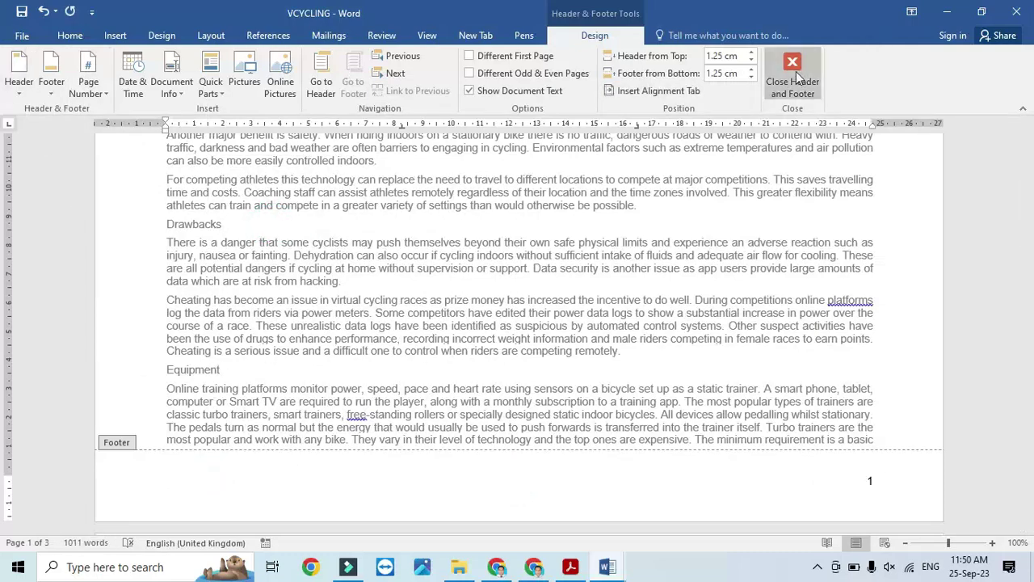
left_click(791, 74)
left_click(24, 14)
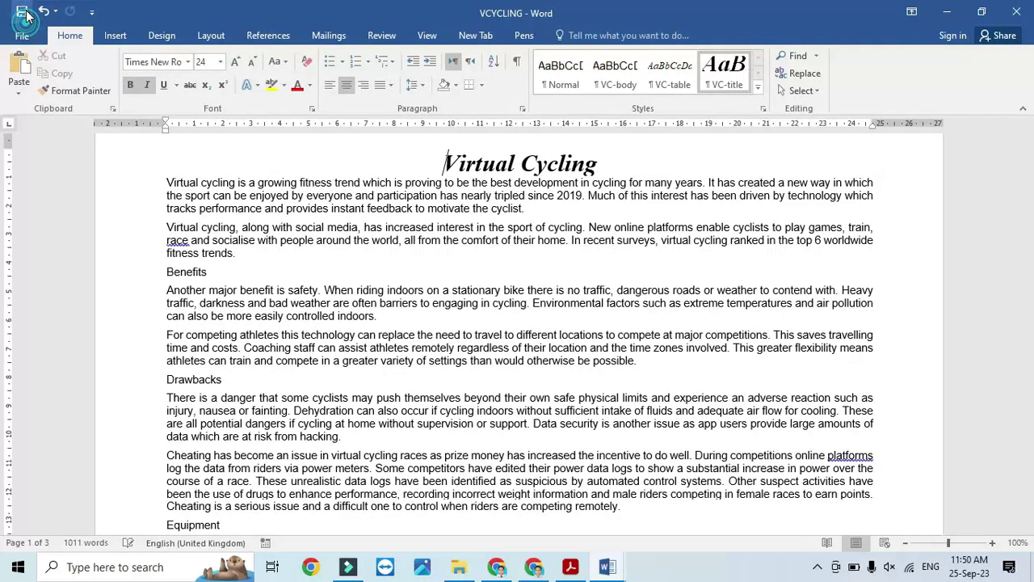
Read question 3's instruction about the Benefits section in the question paper.
left_click(570, 566)
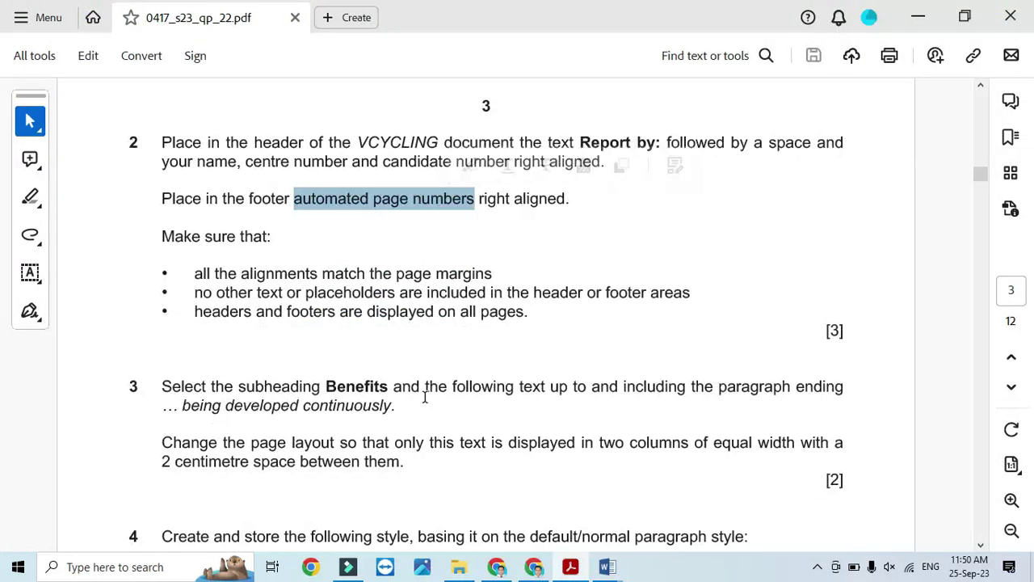
scroll(356, 352, "down", 5)
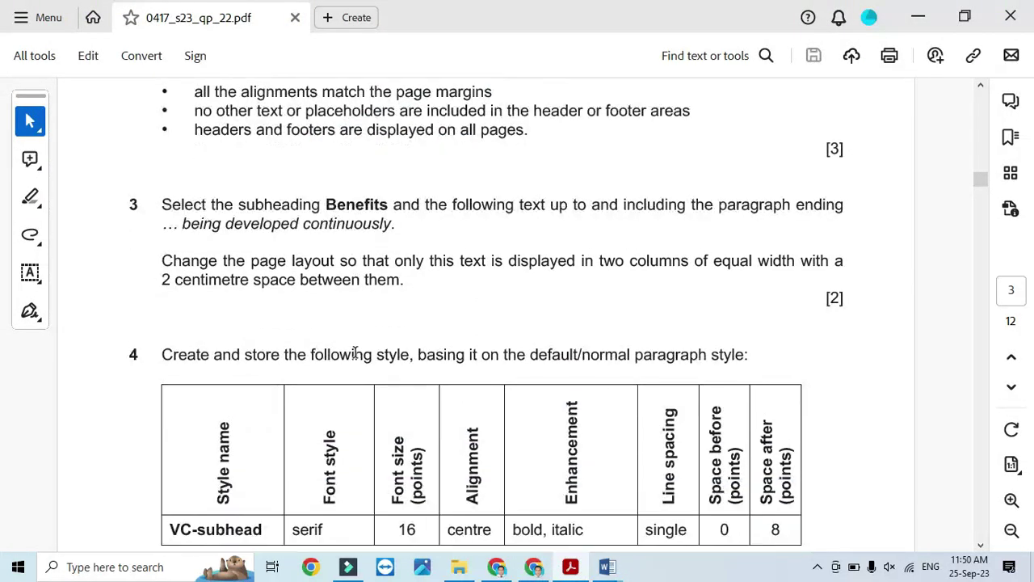
left_click_drag(157, 168, 832, 174)
left_click(323, 173)
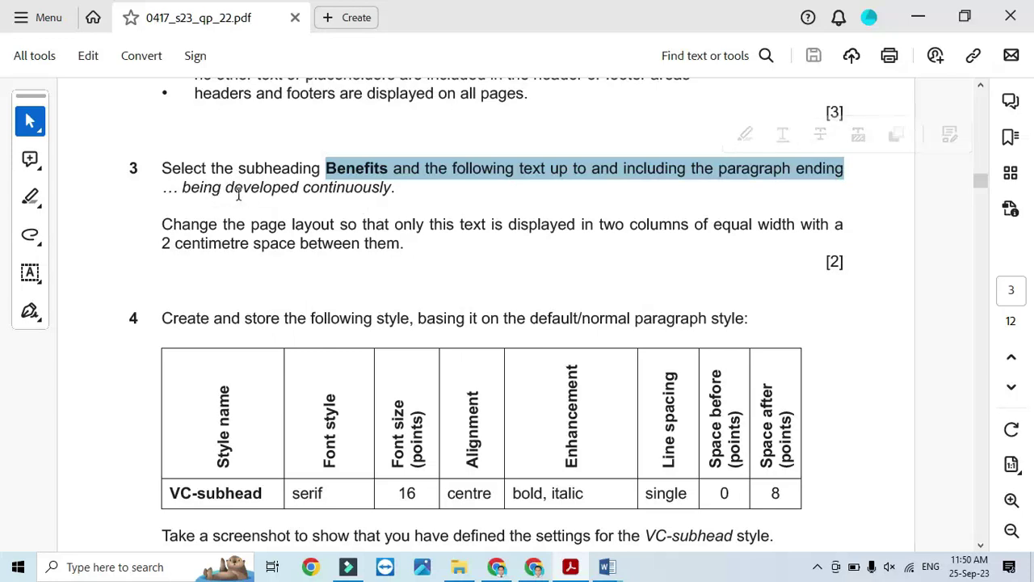
Select VCYCLING's text from the Benefits subheading through 'being developed continuously.'.
left_click(607, 566)
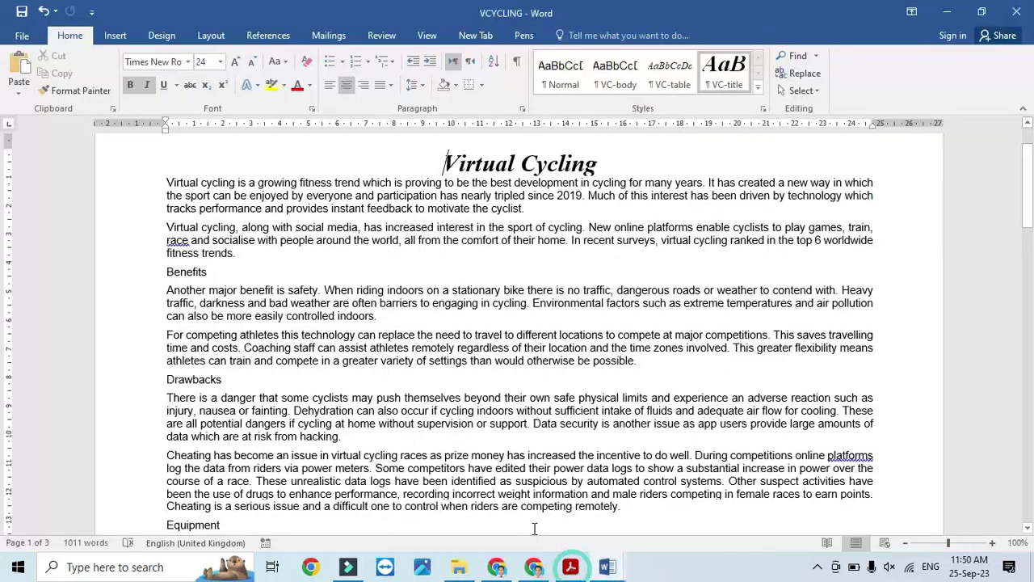
left_click_drag(168, 271, 410, 442)
left_click_drag(414, 272, 766, 169)
left_click(570, 566)
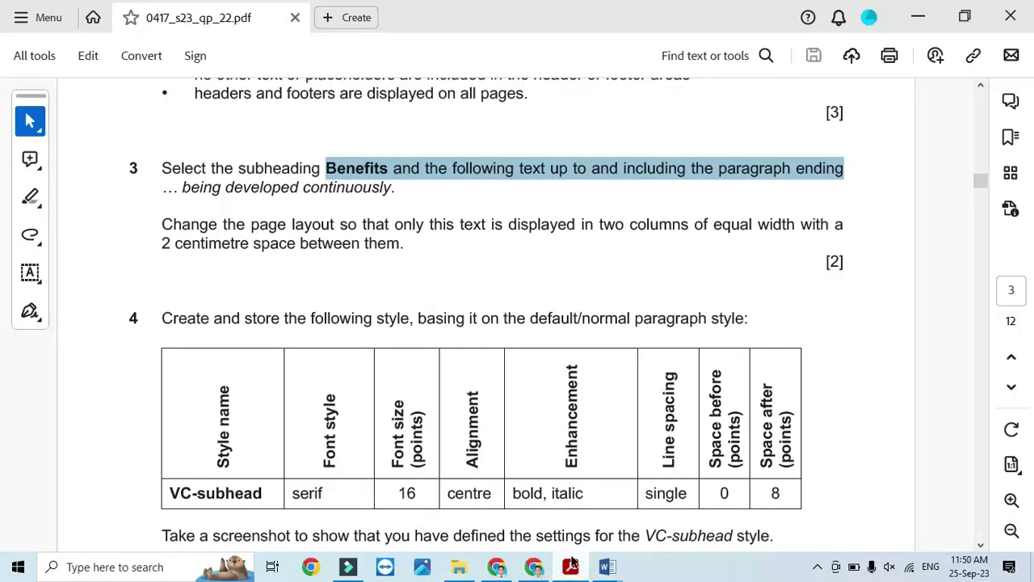
Check the paper's requirement for two equal columns with 2 cm spacing.
left_click_drag(158, 225, 639, 226)
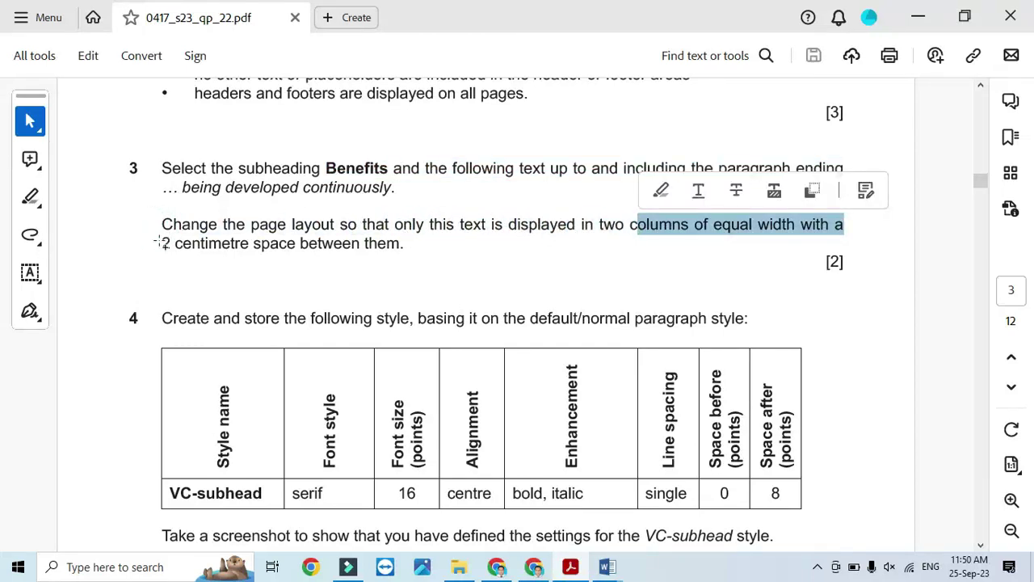
left_click_drag(159, 242, 174, 243)
left_click(572, 568)
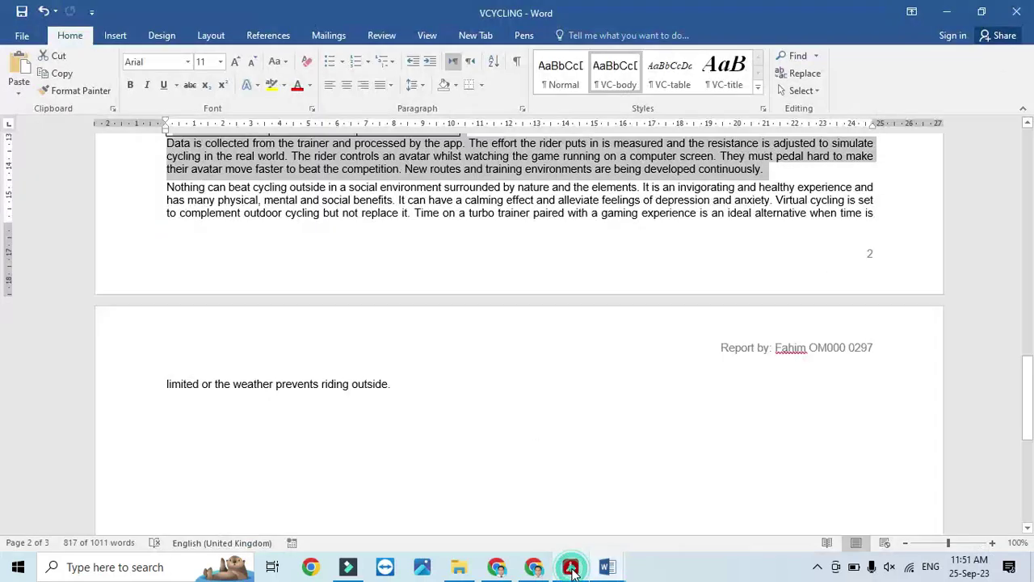
Lay out the selected Benefits text in two equal columns with a 2 cm gap.
left_click(210, 36)
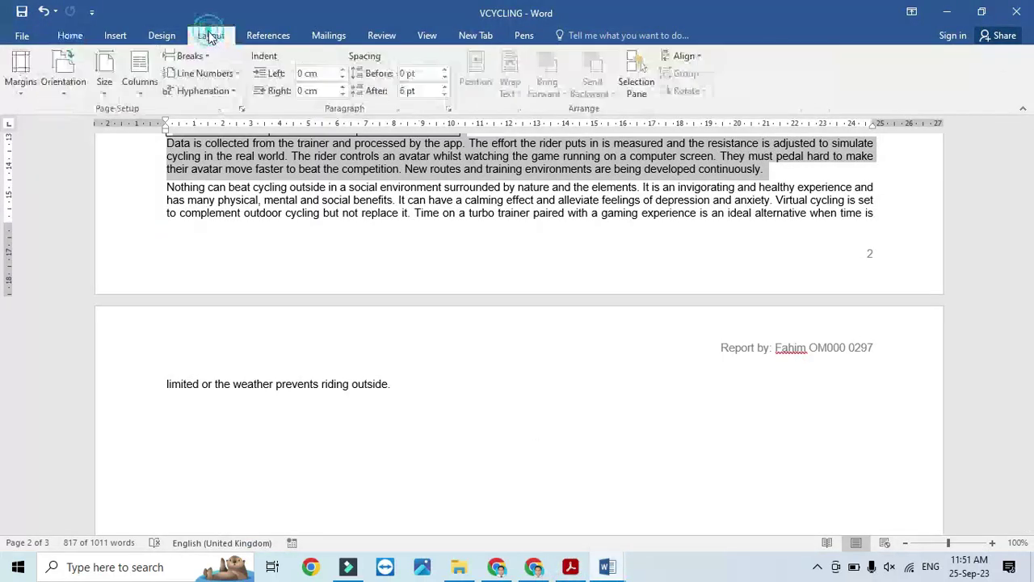
left_click(140, 80)
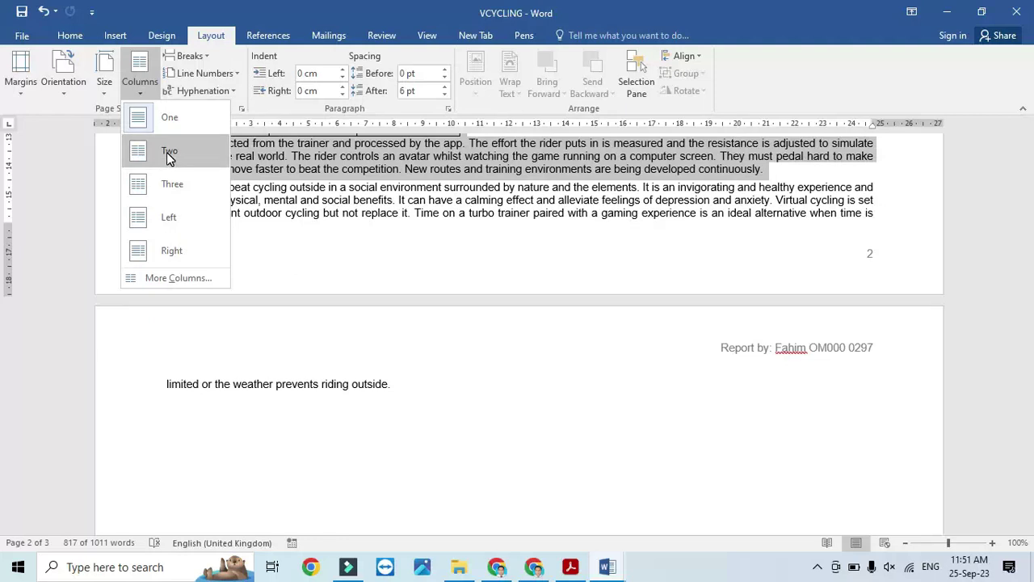
left_click(174, 278)
left_click(464, 178)
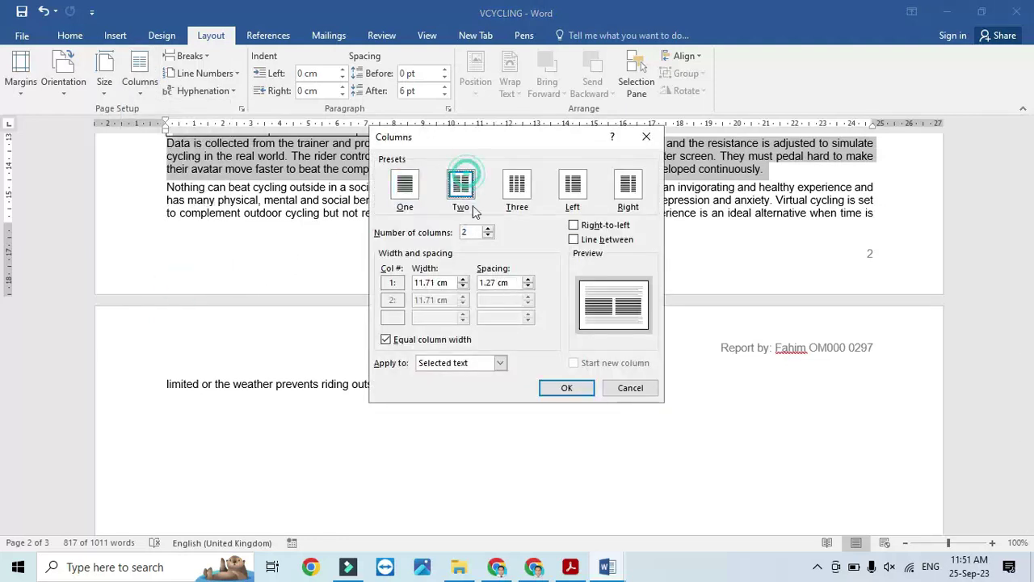
left_click(527, 279)
left_click(528, 278)
left_click(527, 279)
left_click(527, 278)
left_click(529, 279)
left_click(529, 280)
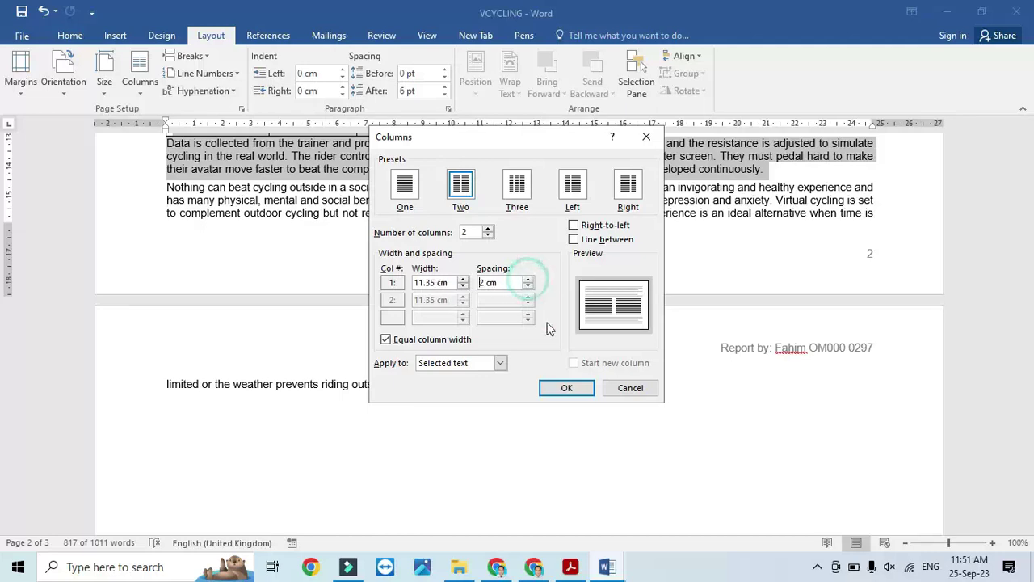
left_click(557, 387)
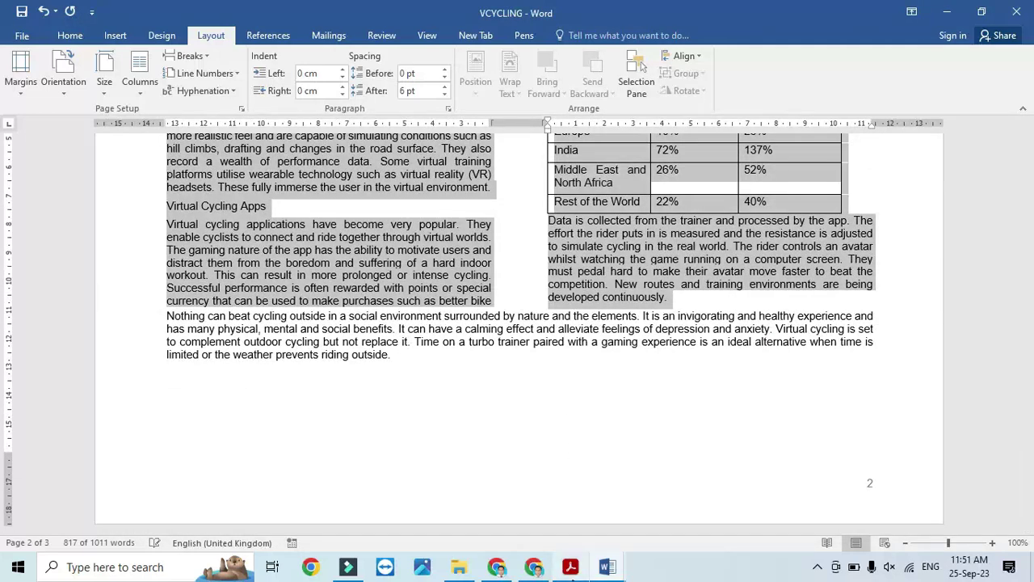
left_click(570, 566)
Copy the style name VC-subhead from question 4's table in the paper.
scroll(379, 371, "down", 3)
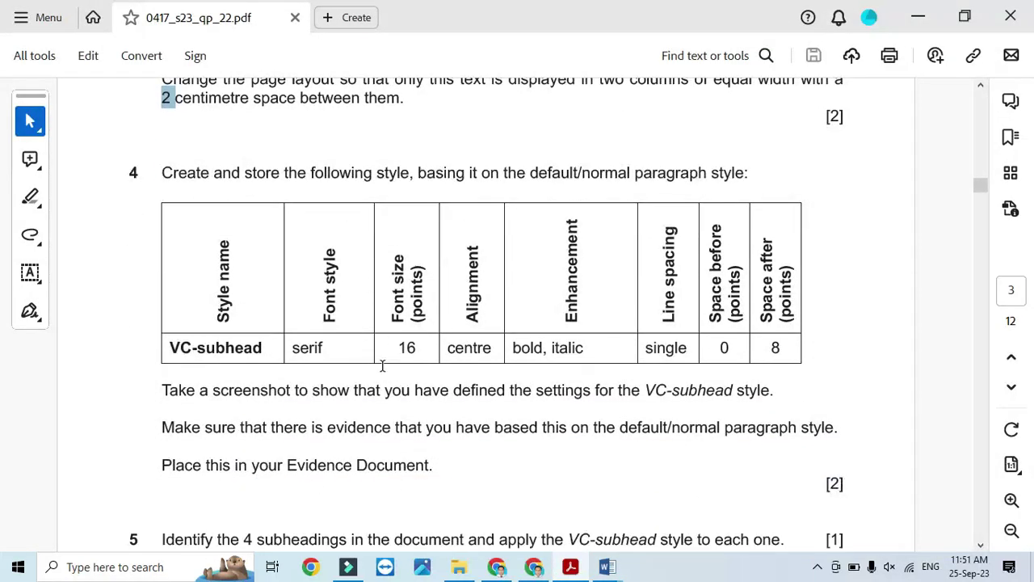
scroll(209, 220, "down", 1)
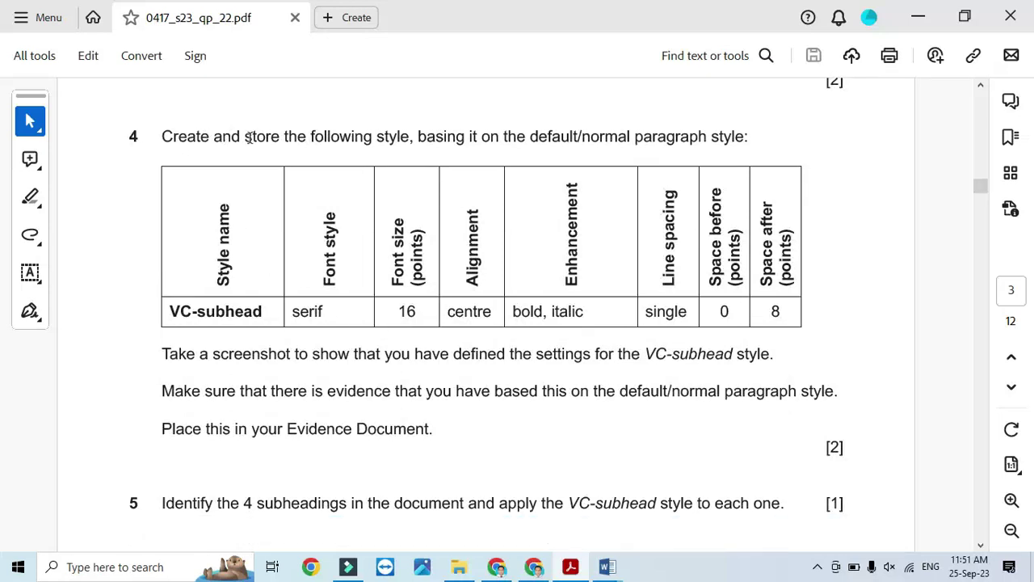
left_click_drag(170, 313, 262, 315)
right_click(261, 316)
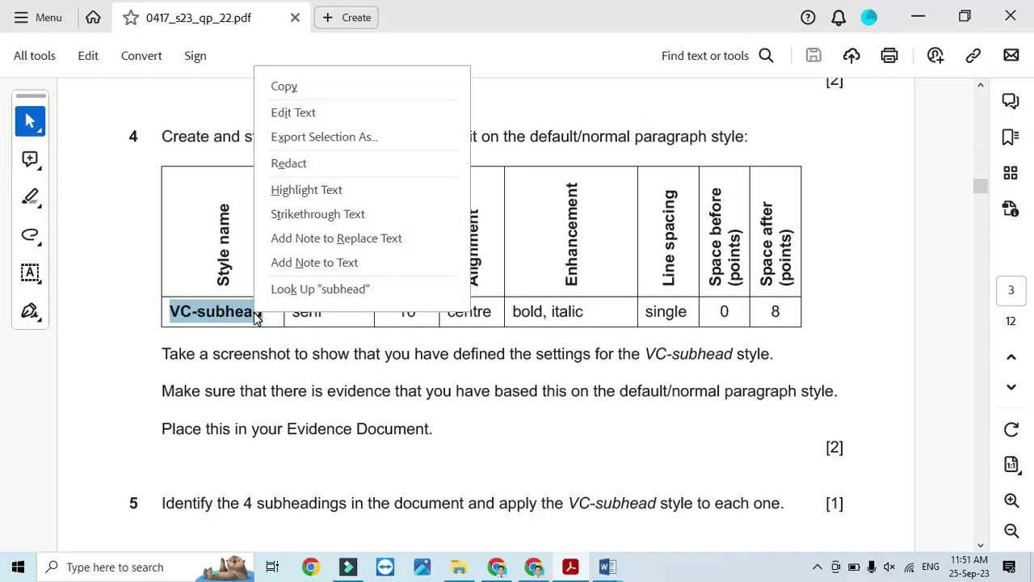
left_click(295, 85)
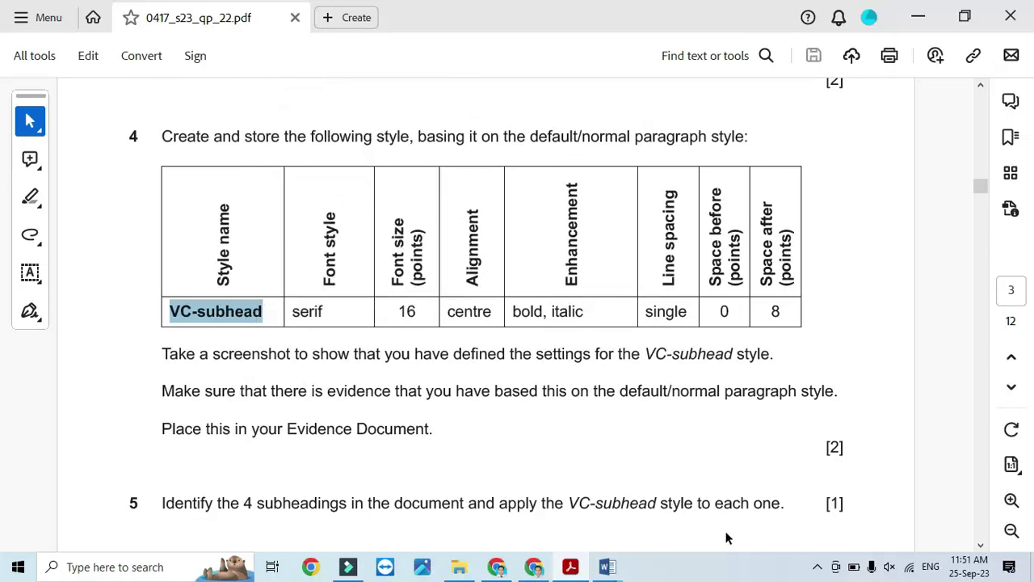
mouse_move(606, 565)
left_click(711, 485)
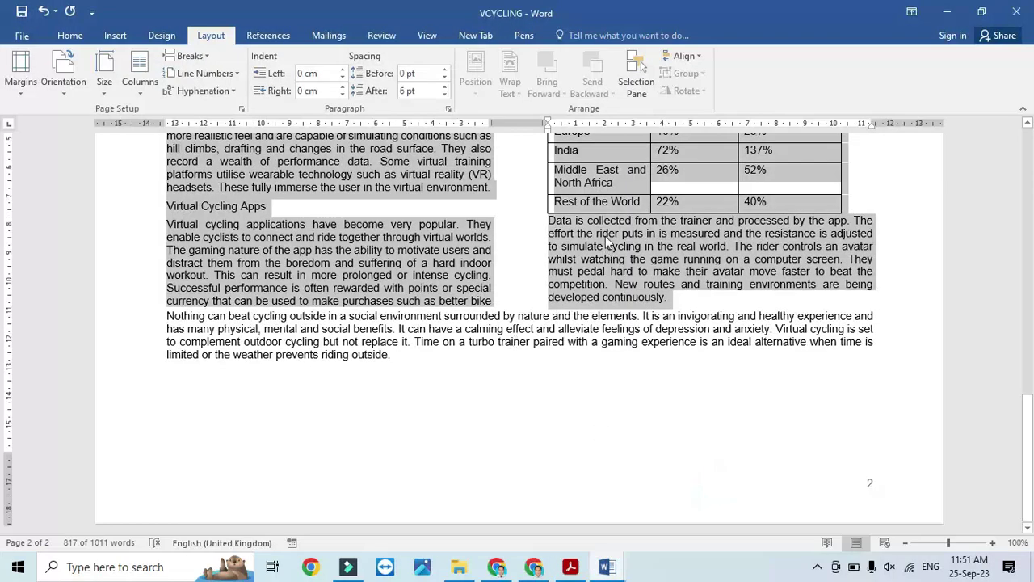
Add an empty paragraph after the last one and start a new style named VC-subhead.
left_click(439, 397)
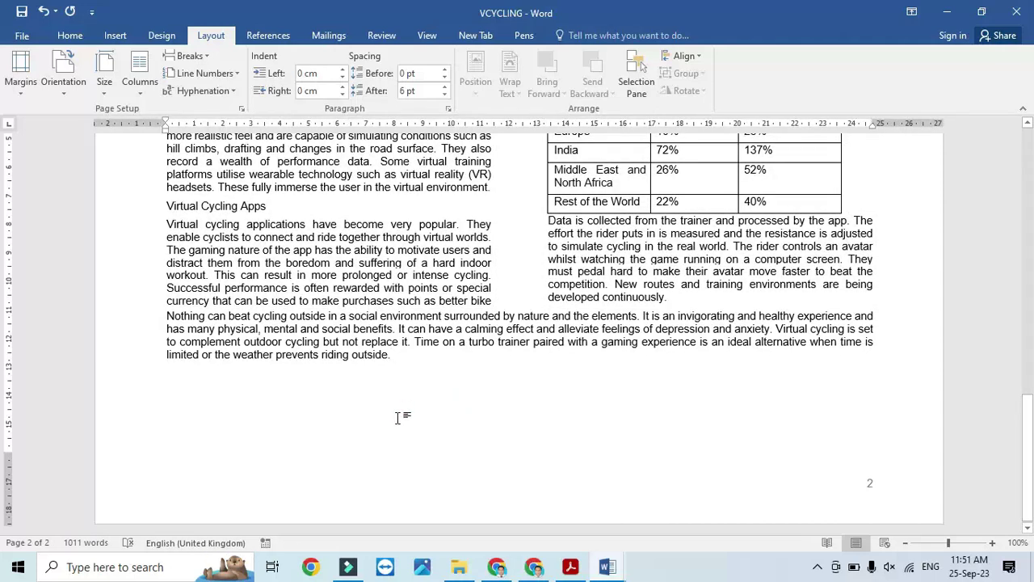
key("Return")
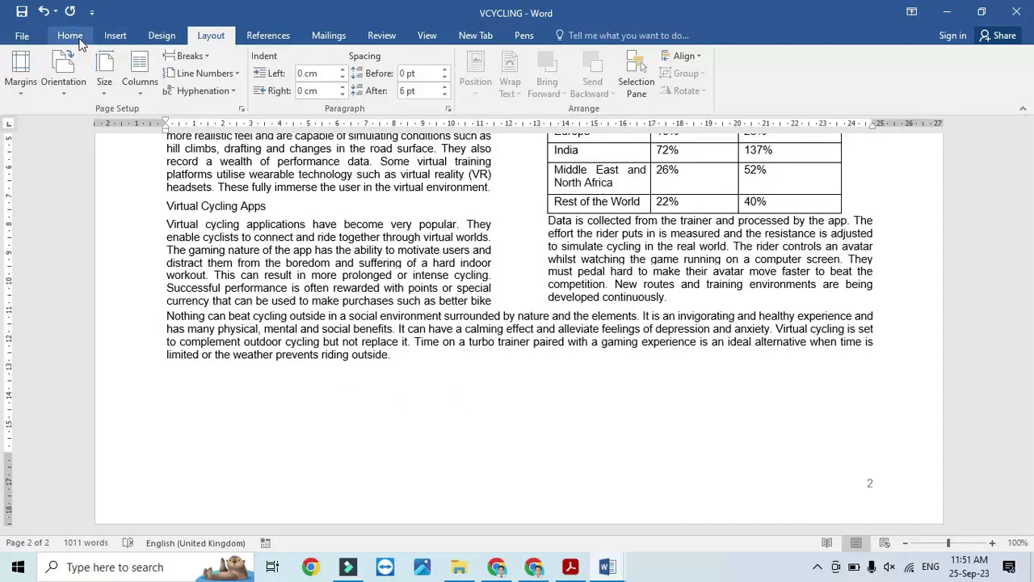
left_click(71, 35)
left_click(758, 89)
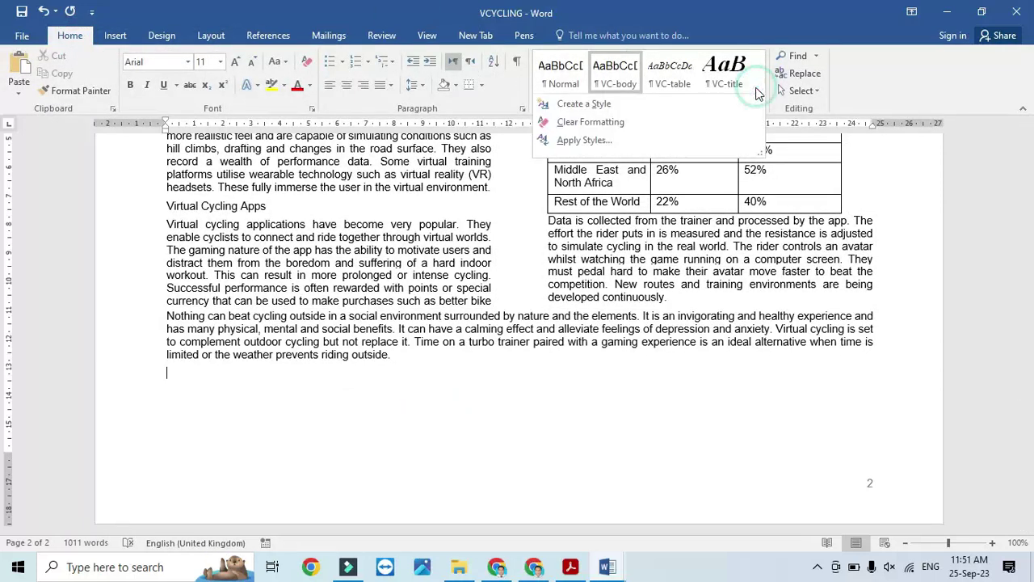
left_click(610, 111)
type("VC-subhead")
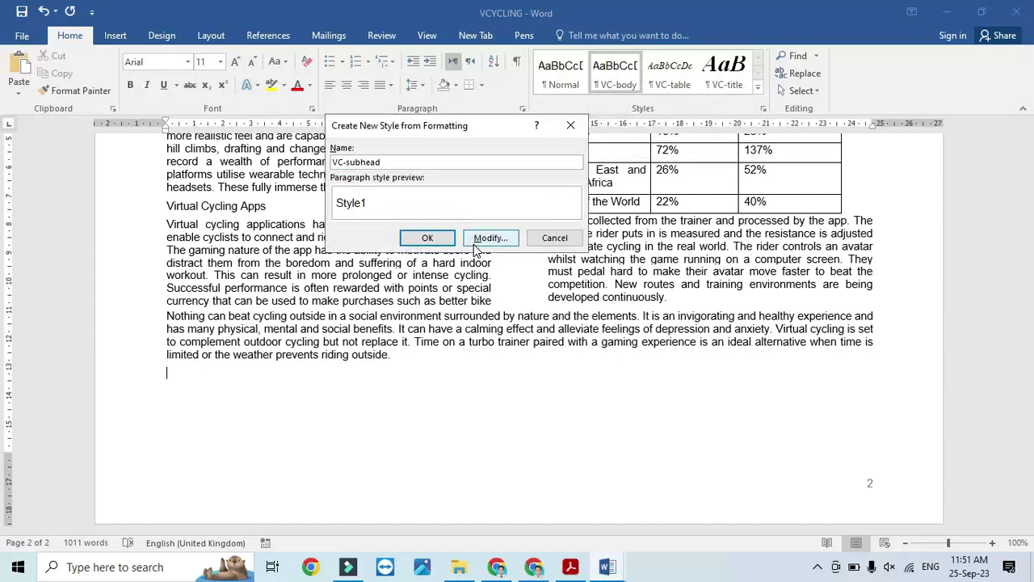
Base VC-subhead on Normal with Normal as the following paragraph style.
left_click(490, 238)
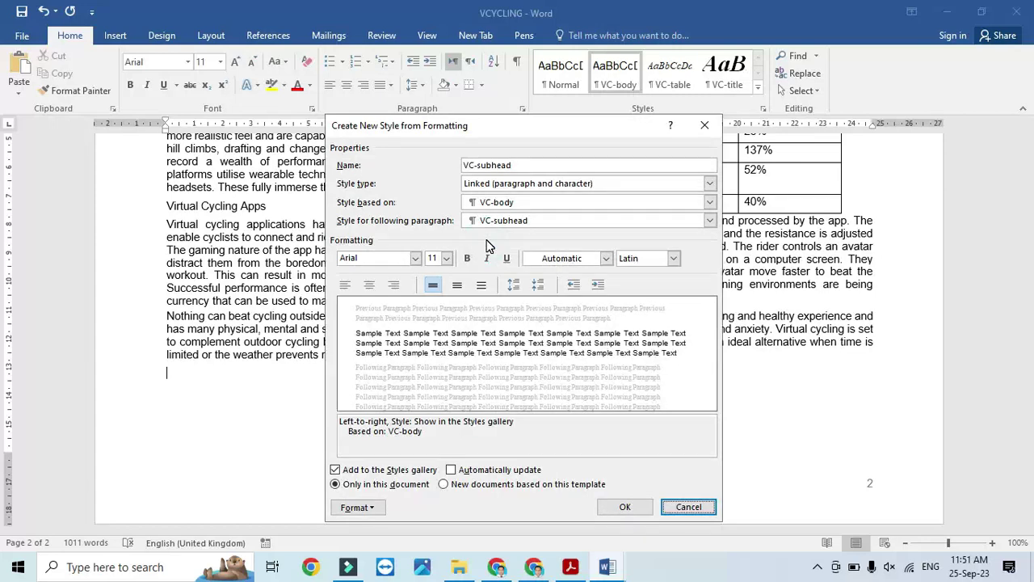
left_click(517, 202)
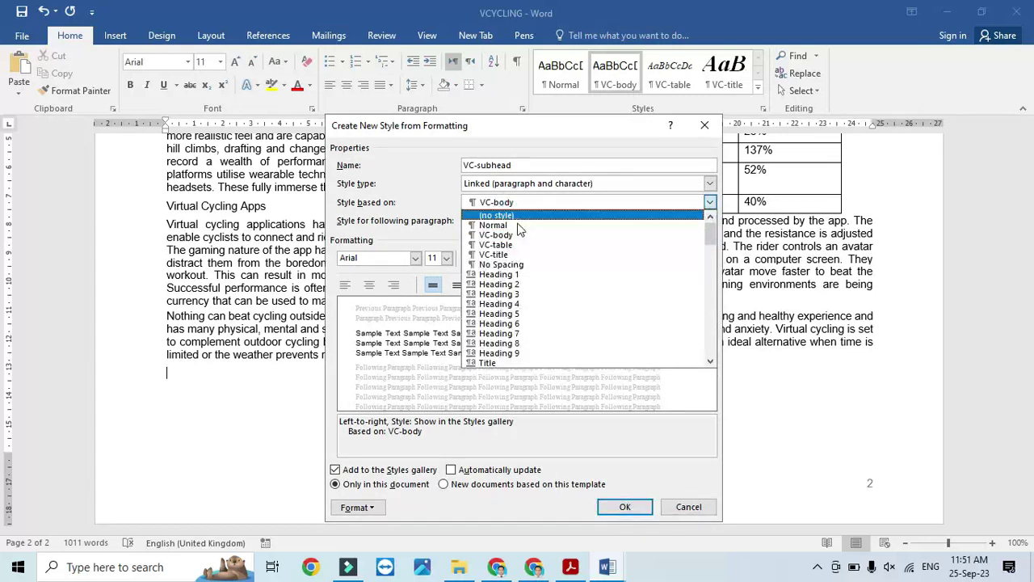
left_click(519, 226)
left_click(522, 221)
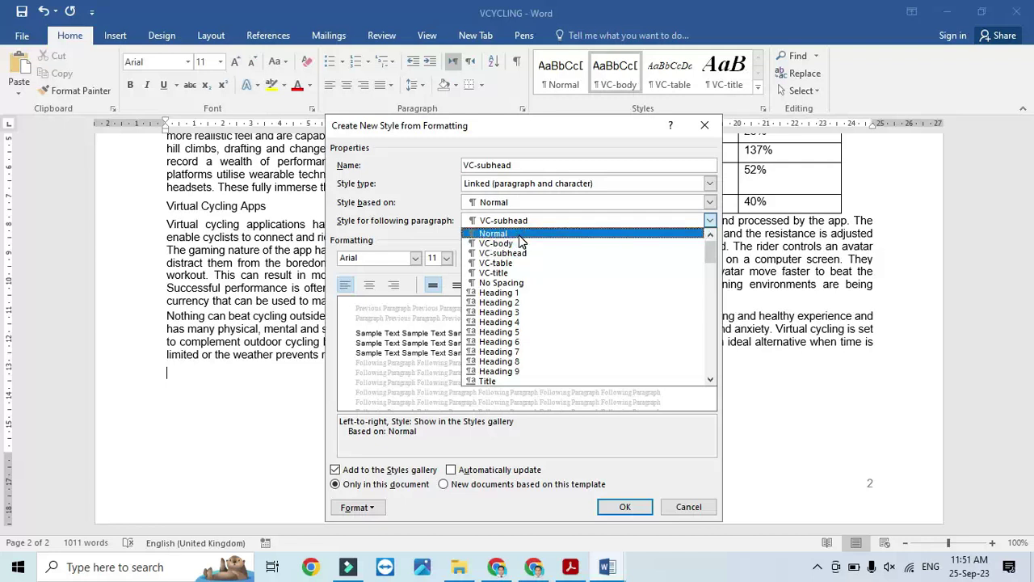
left_click(521, 234)
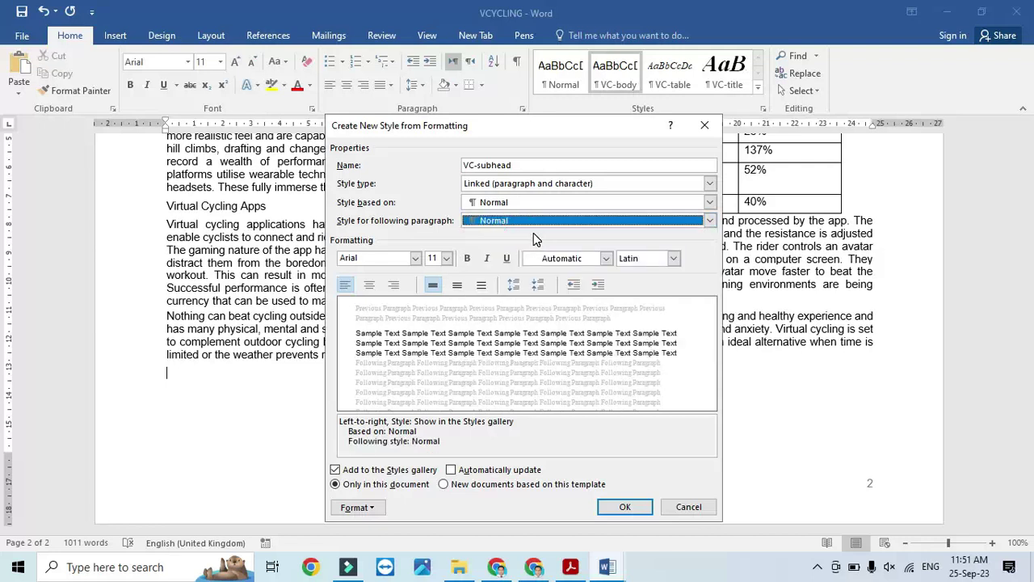
key("alt+Tab")
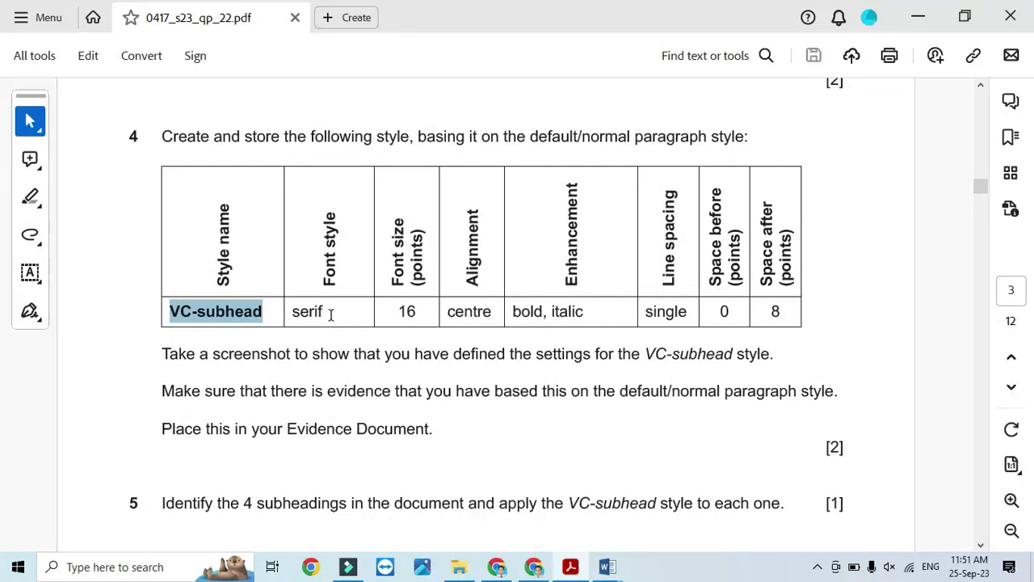
Set the VC-subhead font to Times New Roman at 16 pt.
key("alt+Tab")
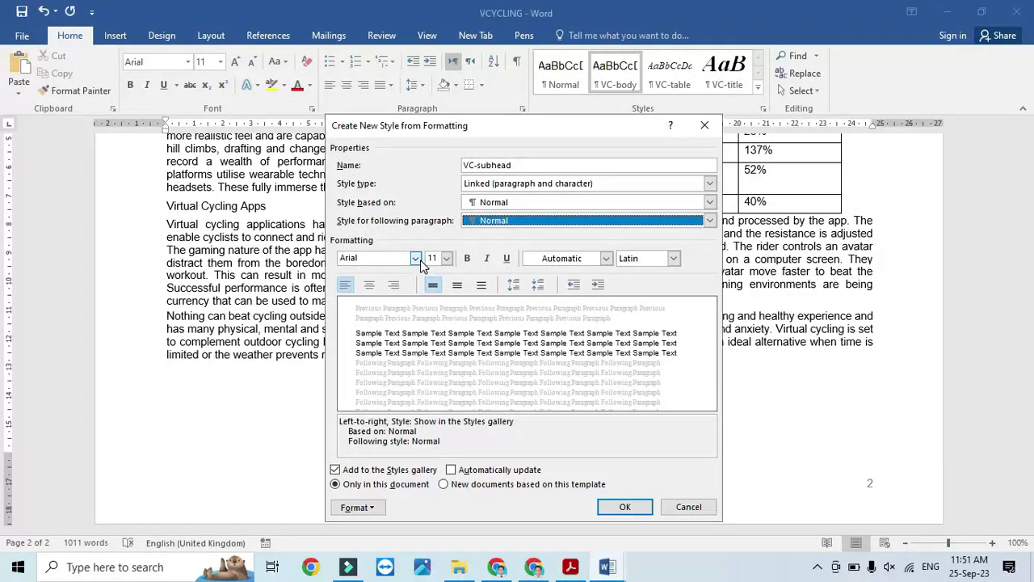
left_click(414, 258)
left_click(404, 328)
key("alt+Tab")
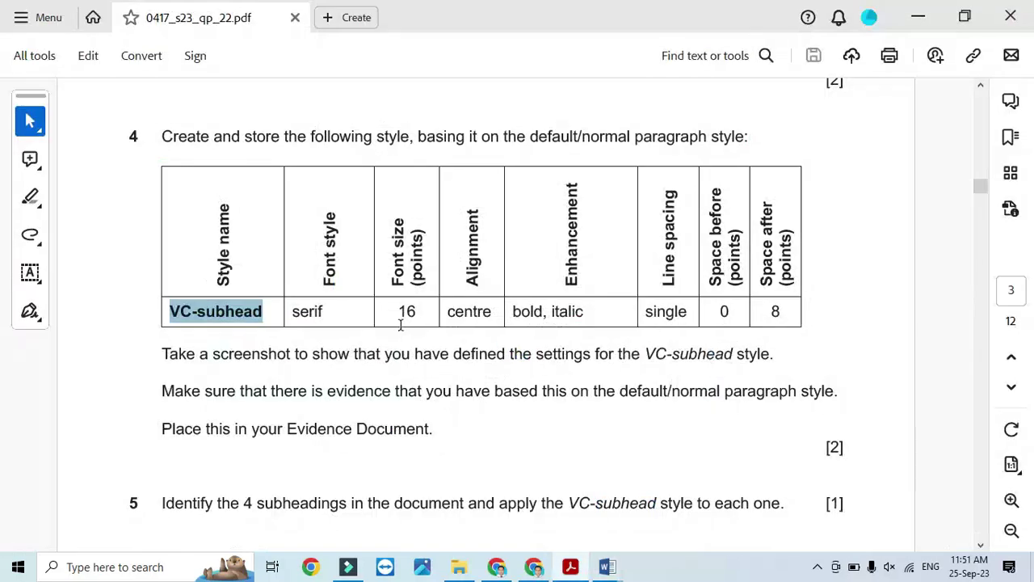
key("alt+Tab")
left_click(445, 264)
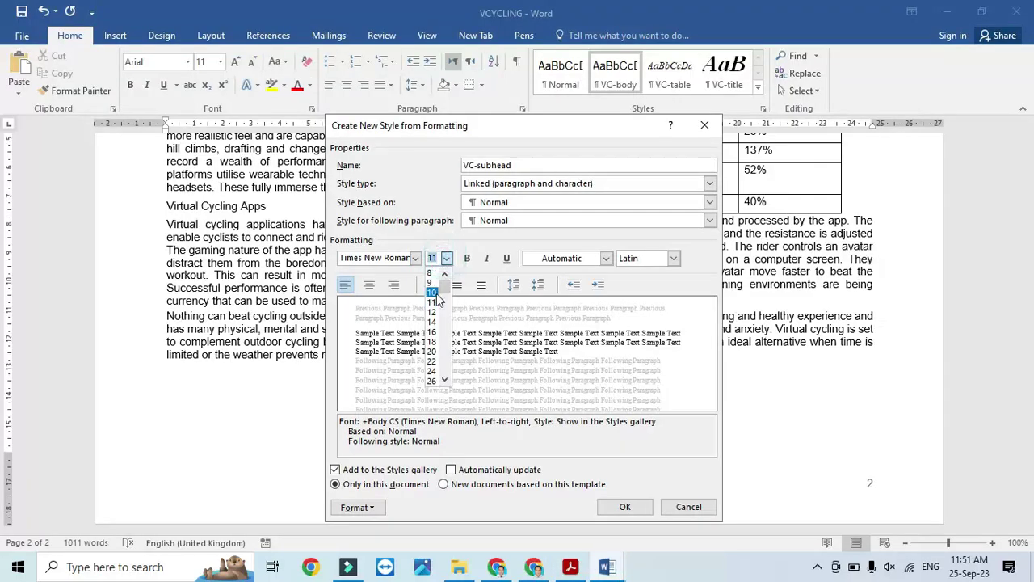
left_click(432, 339)
Make VC-subhead centred, bold and italic.
key("alt+Tab")
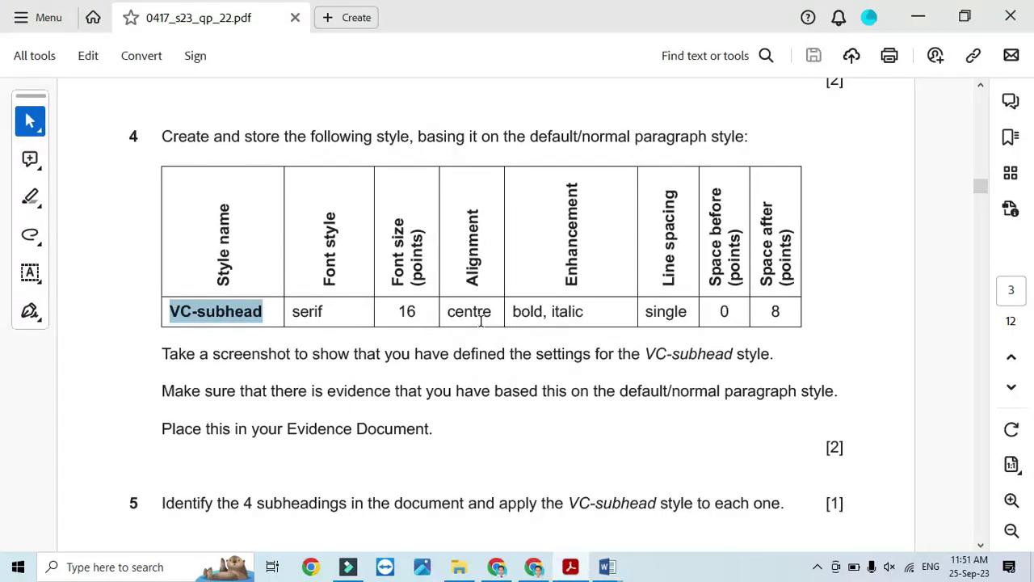
key("alt+Tab")
left_click(368, 284)
key("alt+Tab")
key("alt+Tab")
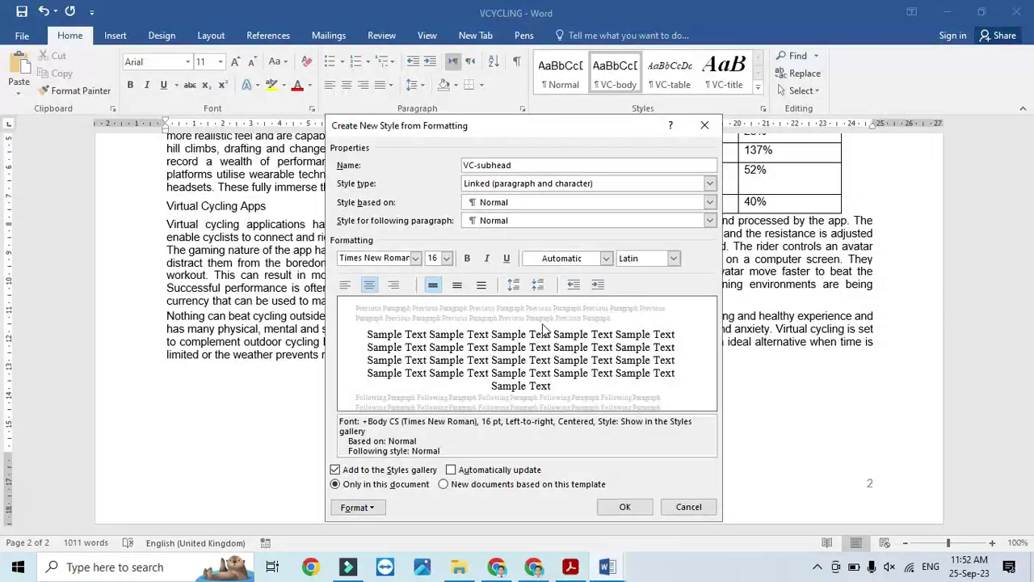
left_click(467, 258)
left_click(486, 258)
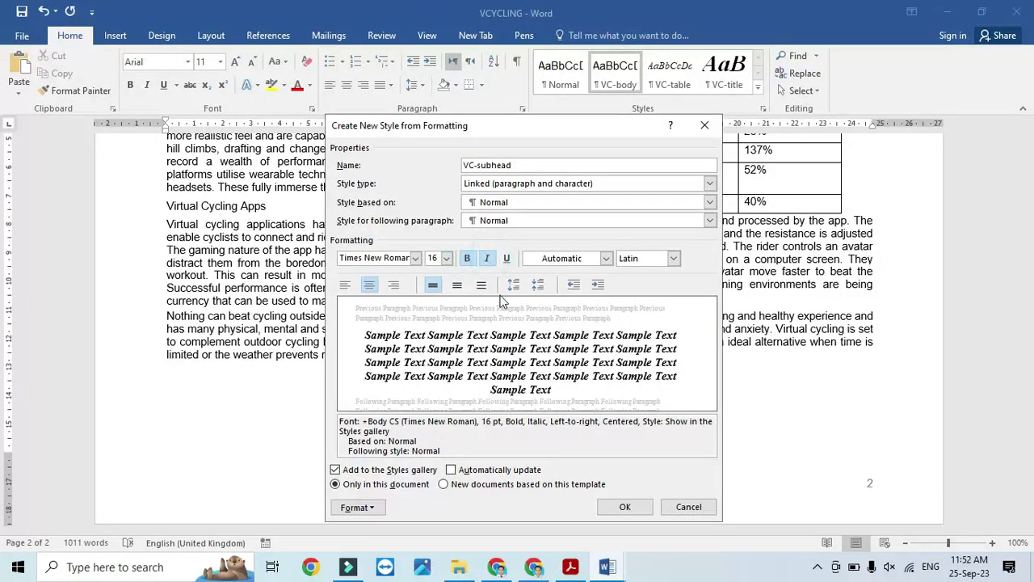
key("alt+Tab")
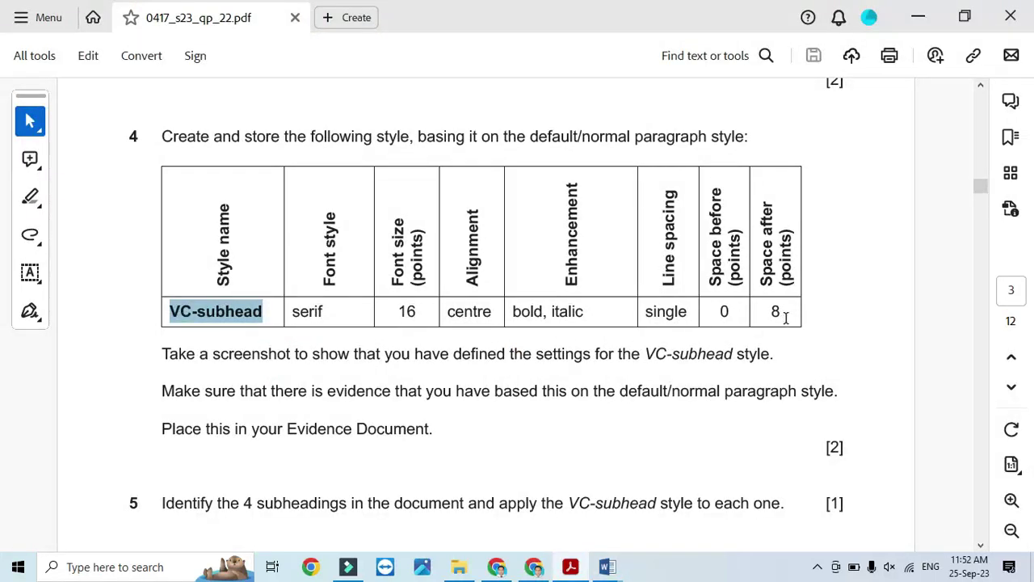
key("alt+Tab")
left_click(373, 507)
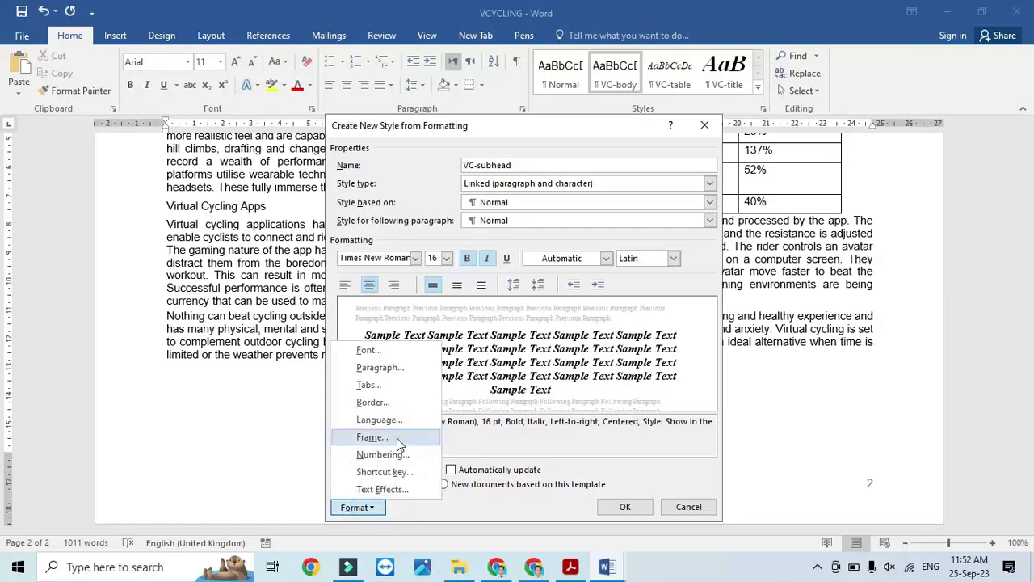
Give VC-subhead 0 pt before, 8 pt after and single line spacing.
left_click(391, 366)
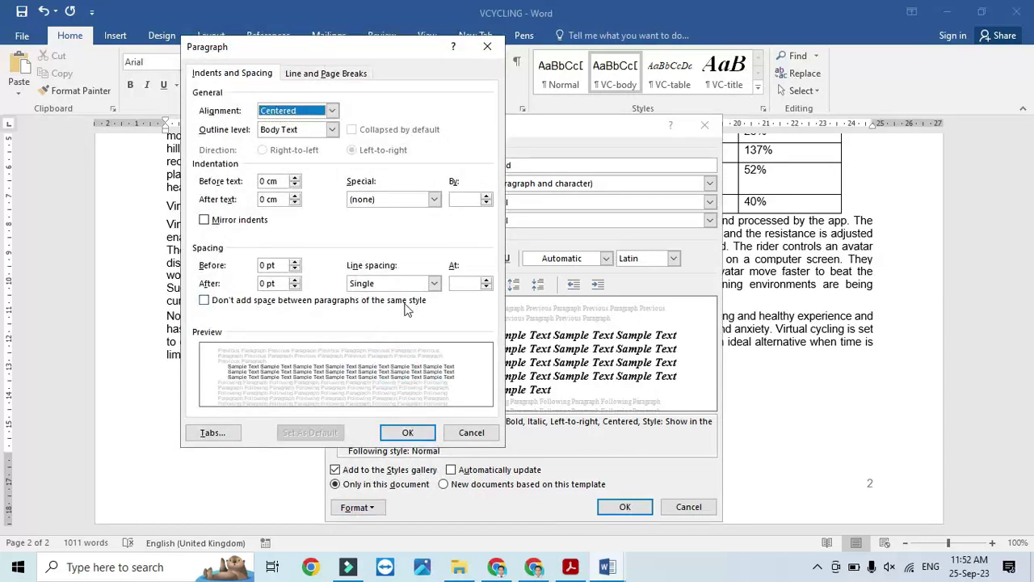
left_click(295, 279)
left_click(295, 280)
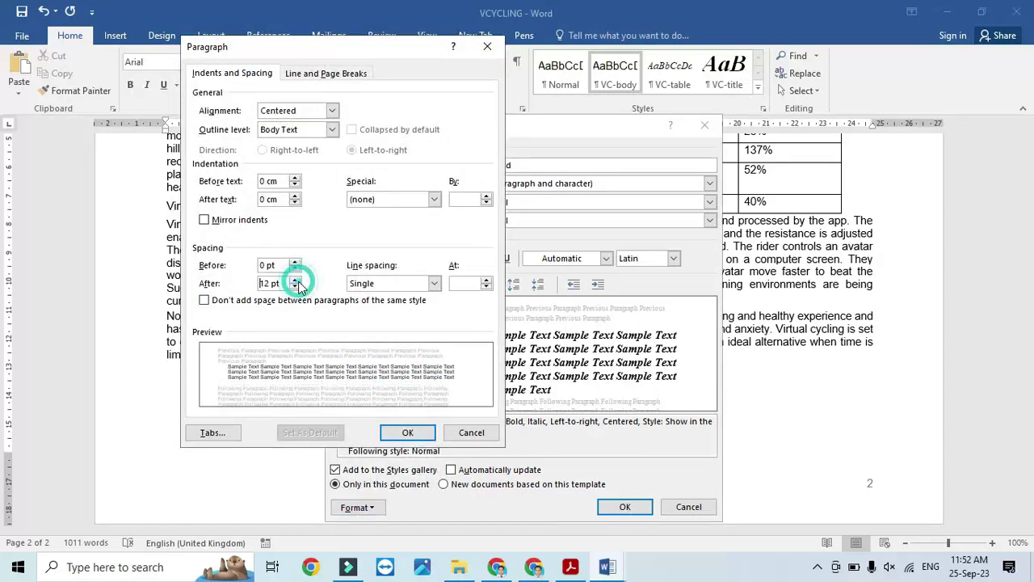
type("8")
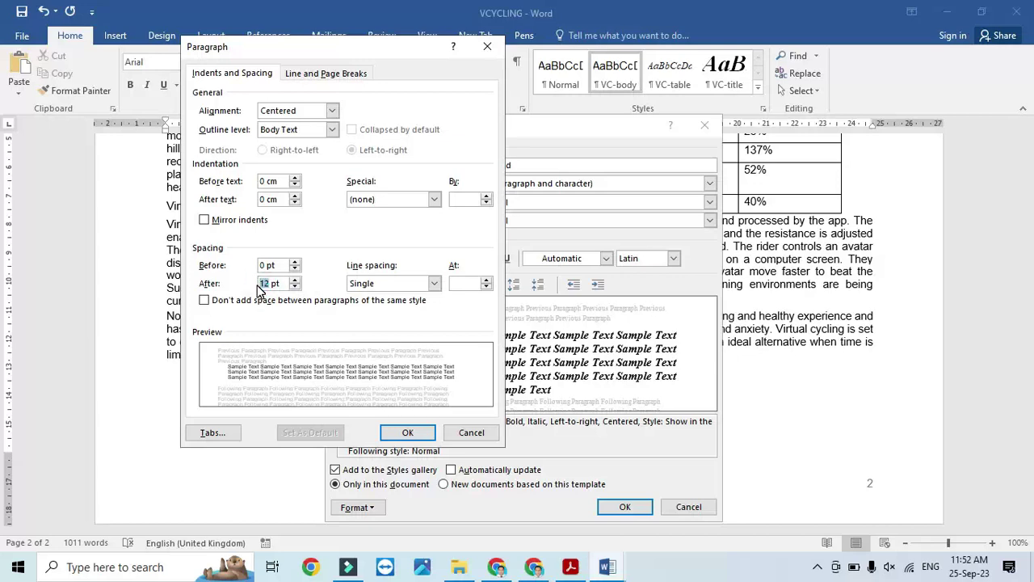
left_click(413, 441)
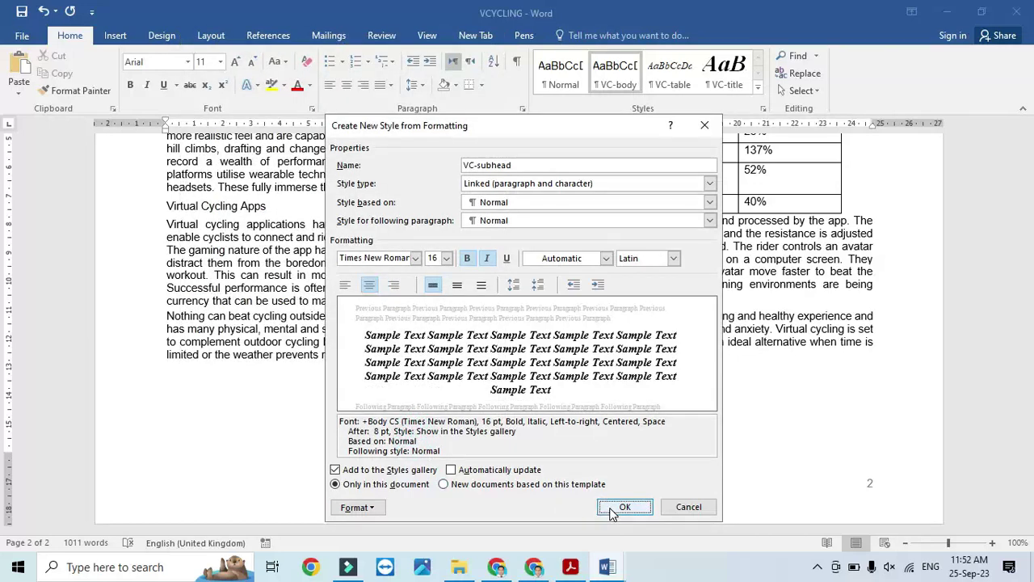
left_click(578, 561)
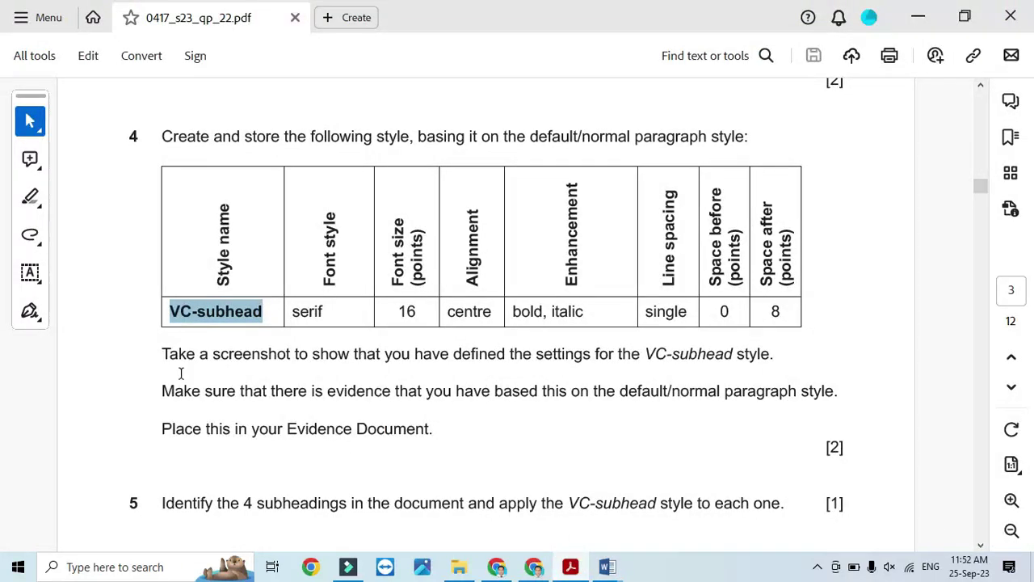
Capture a screenshot of the VC-subhead style settings and save the style.
left_click_drag(164, 356, 759, 367)
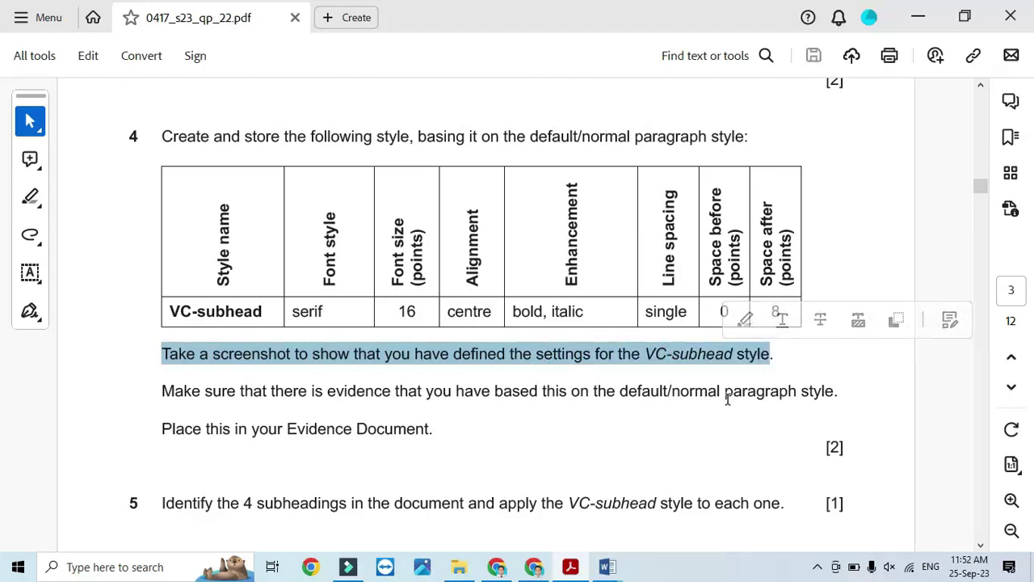
key("alt+Tab")
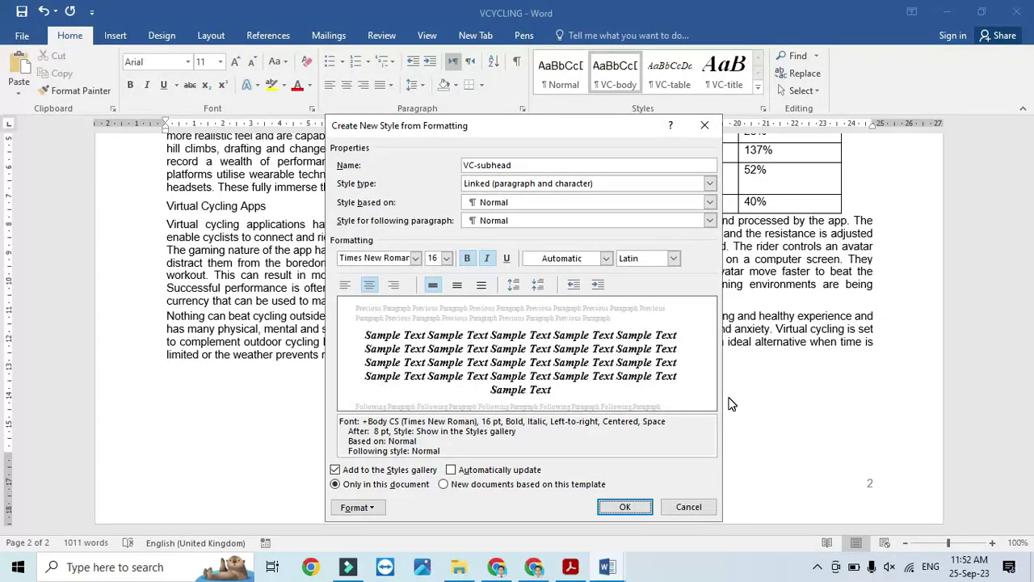
key("super+shift+s")
mouse_move(325, 111)
left_mouse_down()
mouse_move(628, 157)
mouse_move(737, 323)
mouse_move(731, 520)
left_mouse_up()
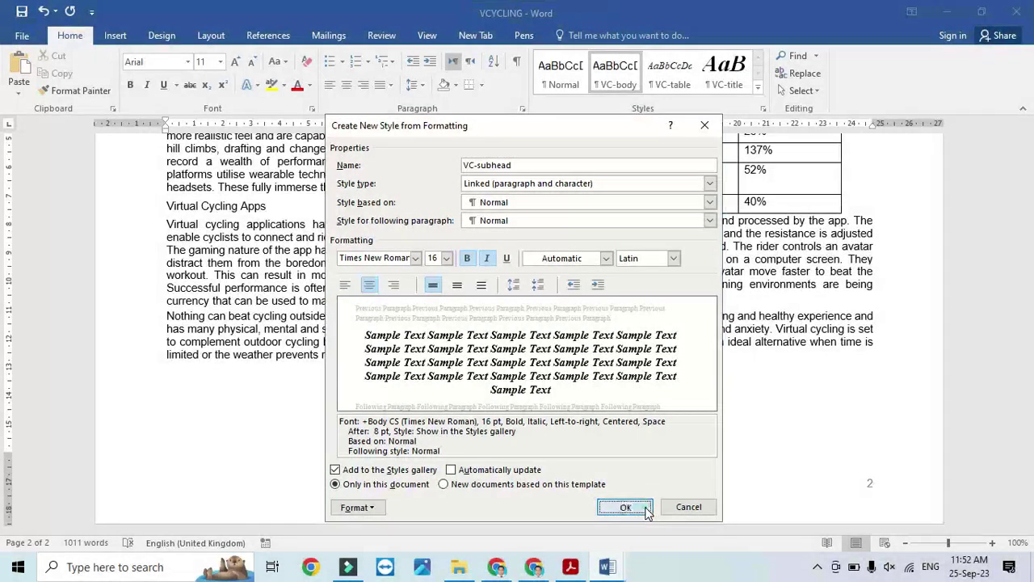
left_click(645, 510)
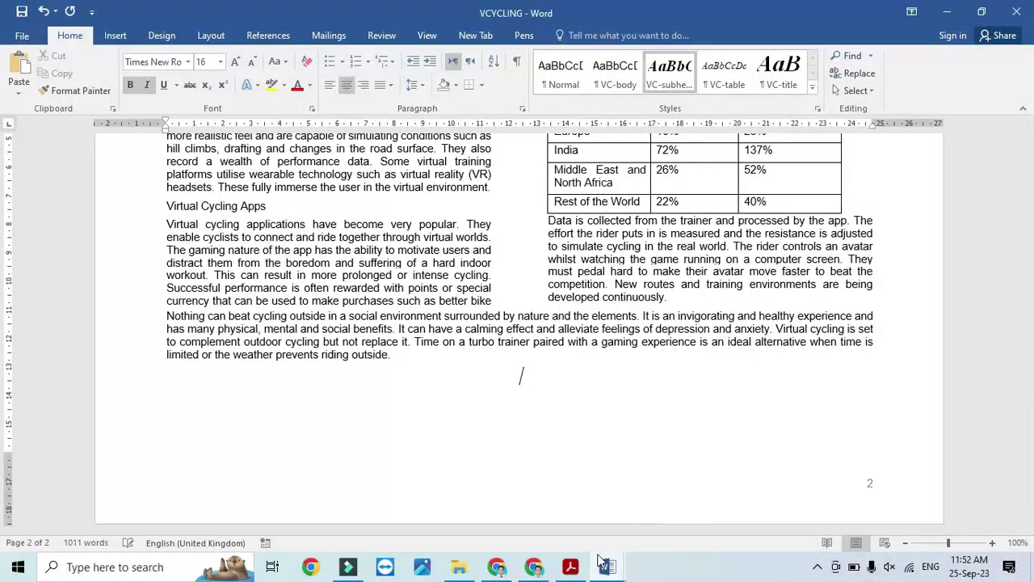
Paste the style screenshot under Step 4 evidence in EVIDENCE0297.
mouse_move(608, 567)
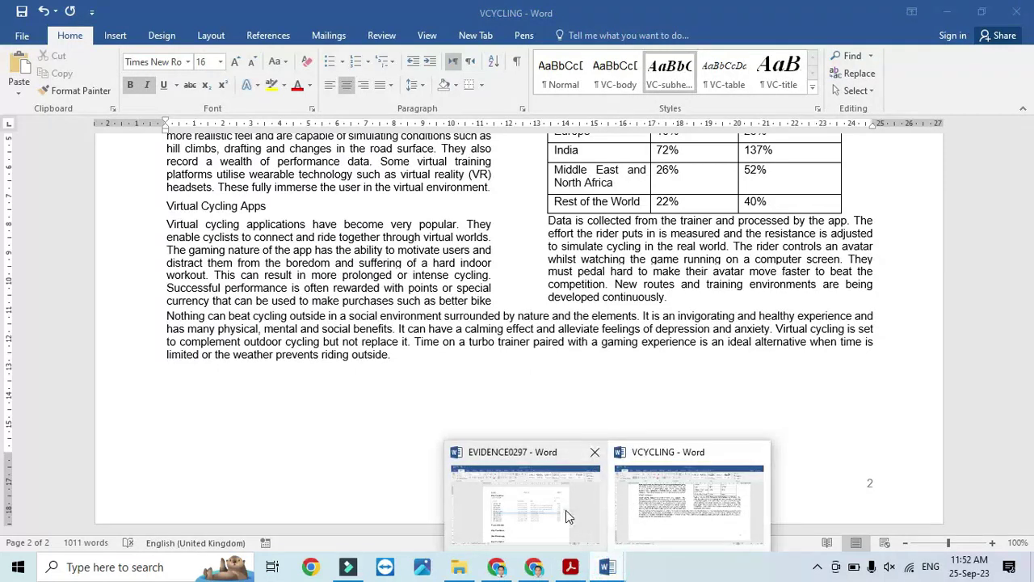
left_click(566, 510)
left_click(323, 426)
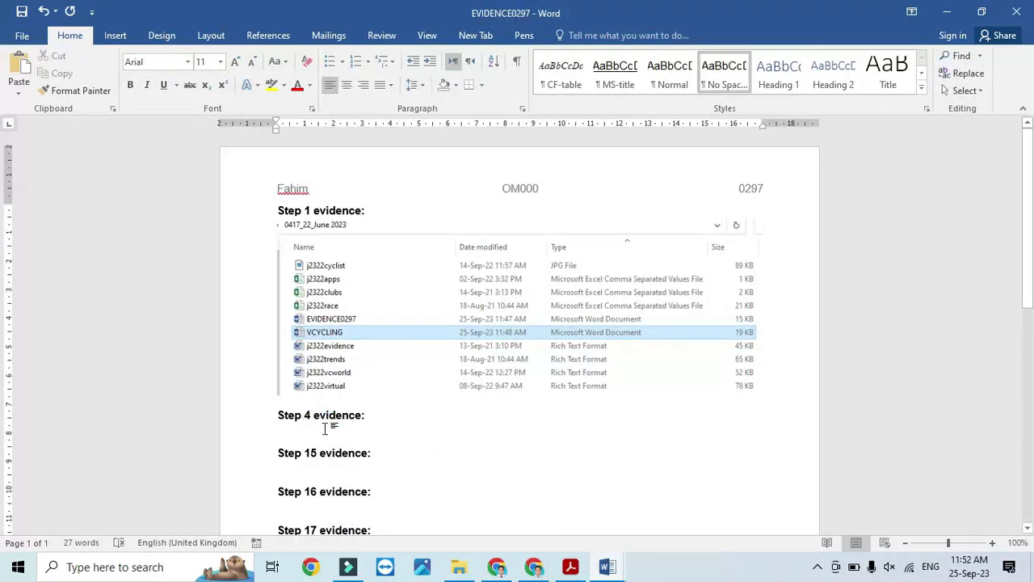
key("ctrl+v")
left_click(570, 567)
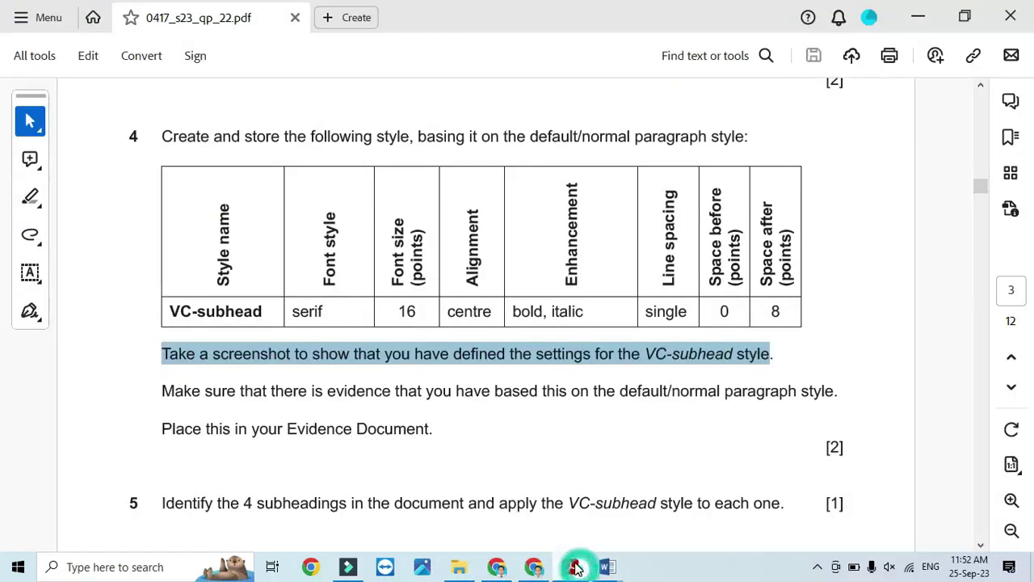
Read question 5 on applying VC-subhead to the four subheadings.
scroll(242, 406, "down", 3)
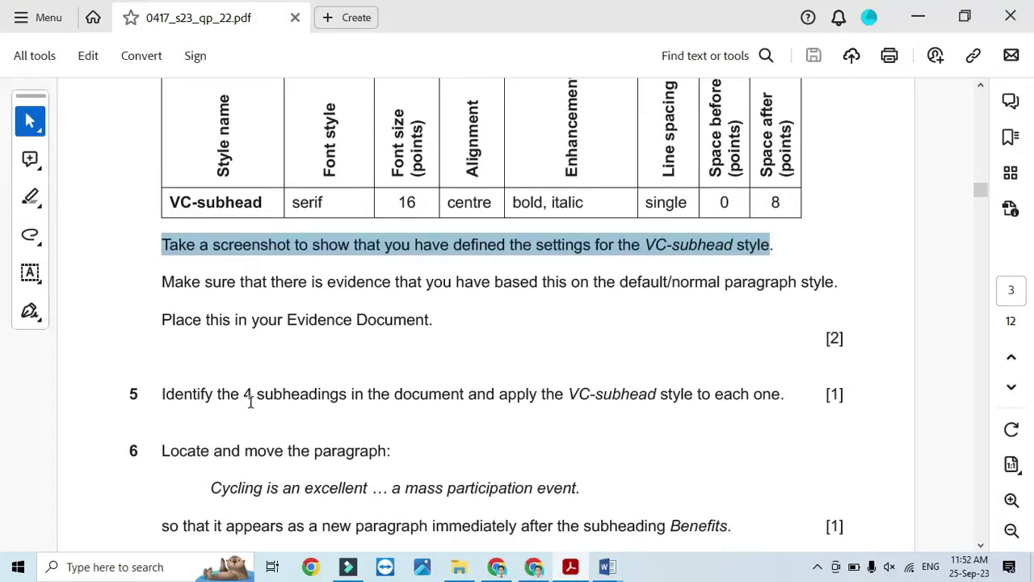
scroll(251, 401, "down", 3)
left_click_drag(159, 285, 779, 292)
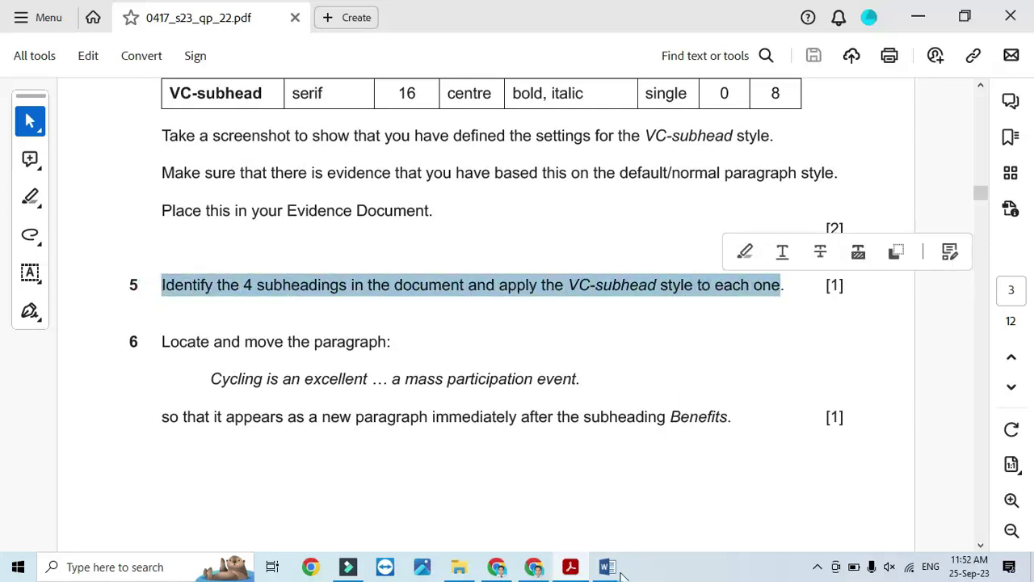
mouse_move(612, 570)
left_click(687, 525)
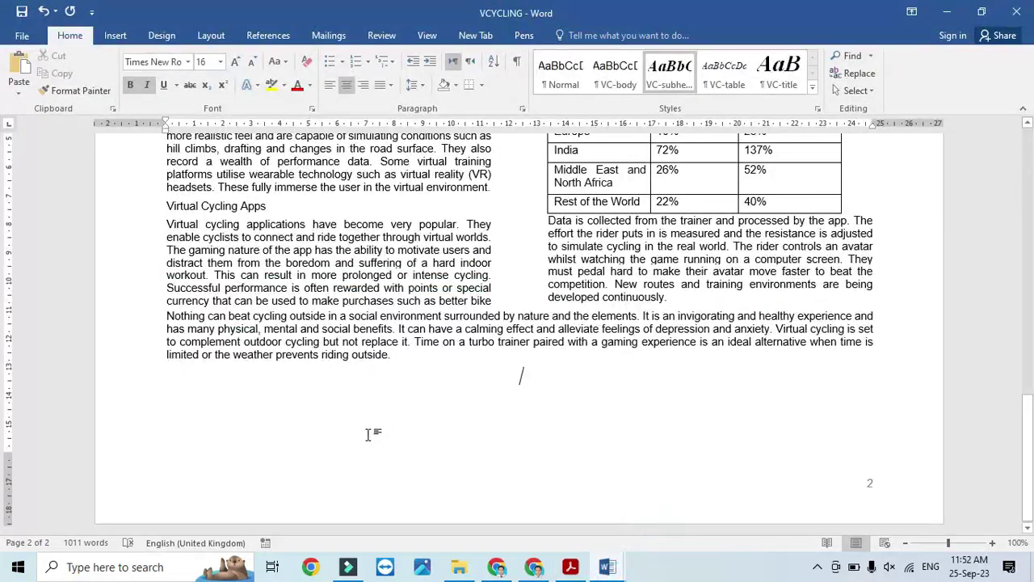
Select the Benefits, Equipment, Drawbacks and Virtual Cycling Apps subheadings together and apply the VC-subhead style.
scroll(369, 435, "up", 5)
scroll(369, 434, "up", 10)
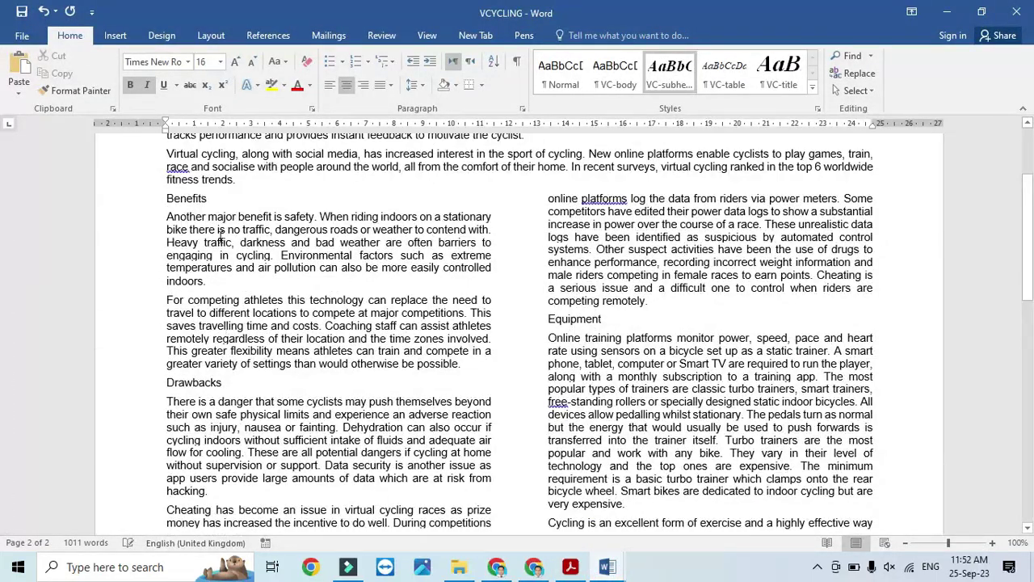
left_click_drag(208, 199, 165, 199)
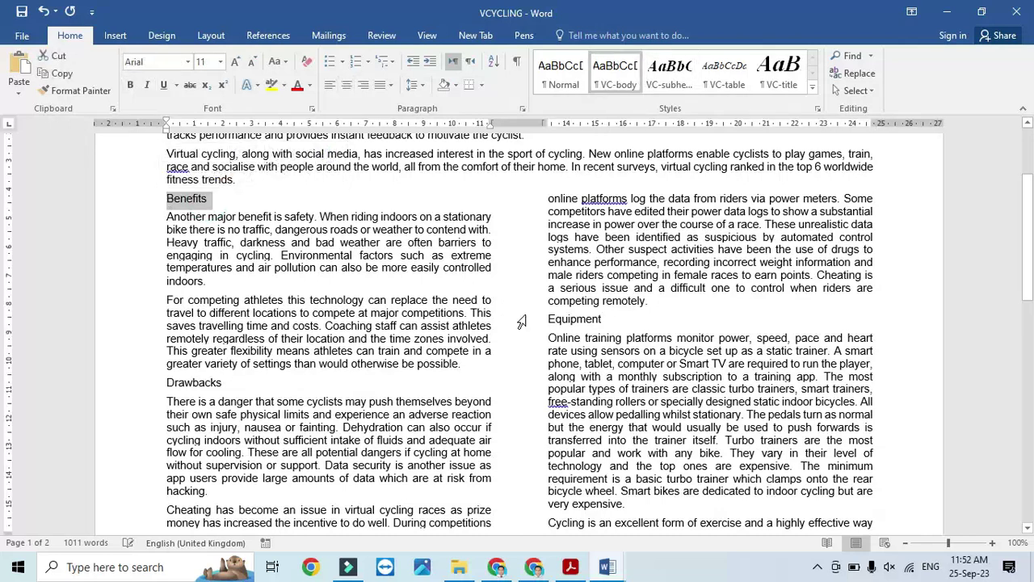
left_click(605, 319, "shift")
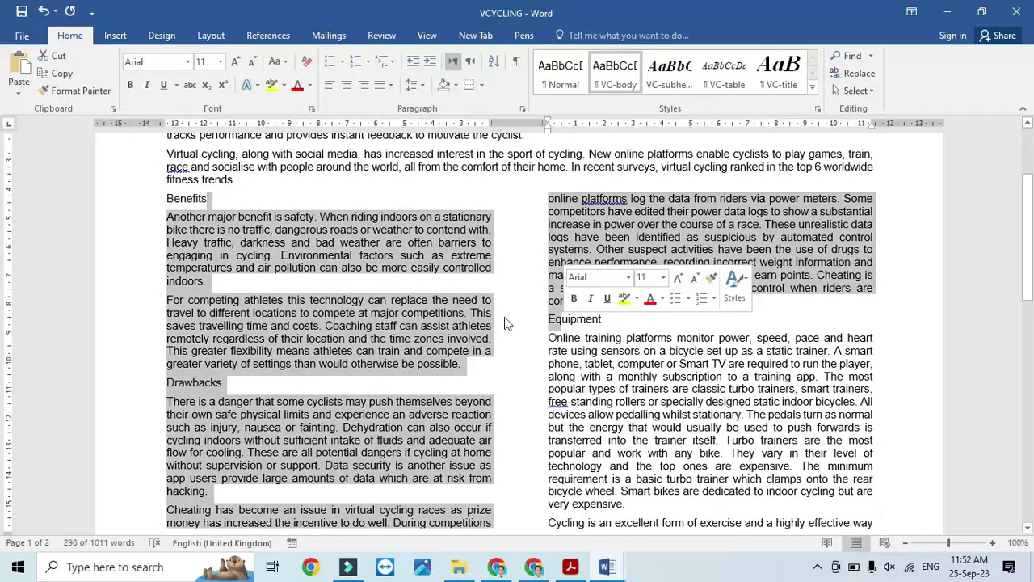
left_click(204, 198)
left_click_drag(196, 202, 167, 199)
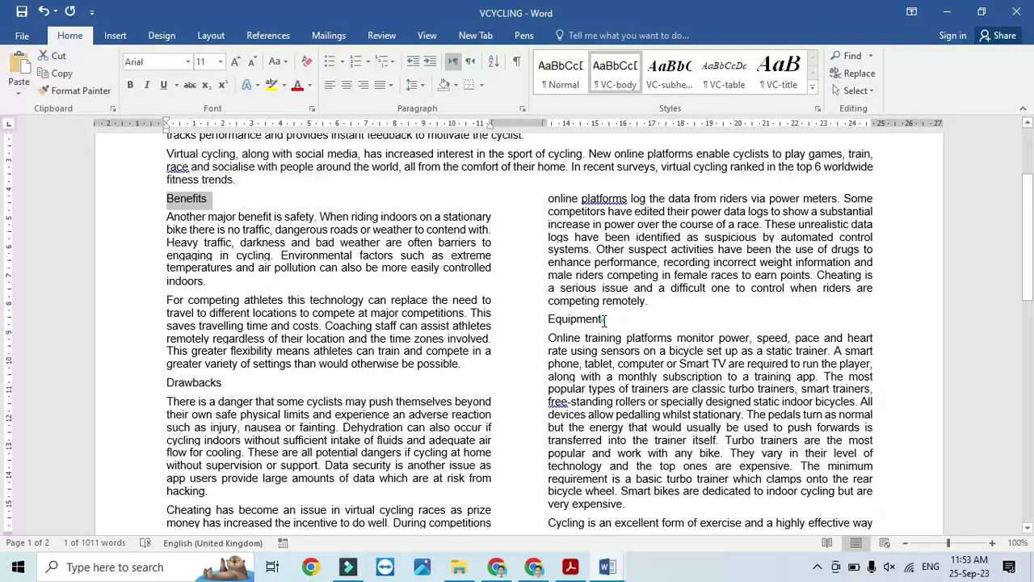
left_click_drag(606, 320, 547, 321)
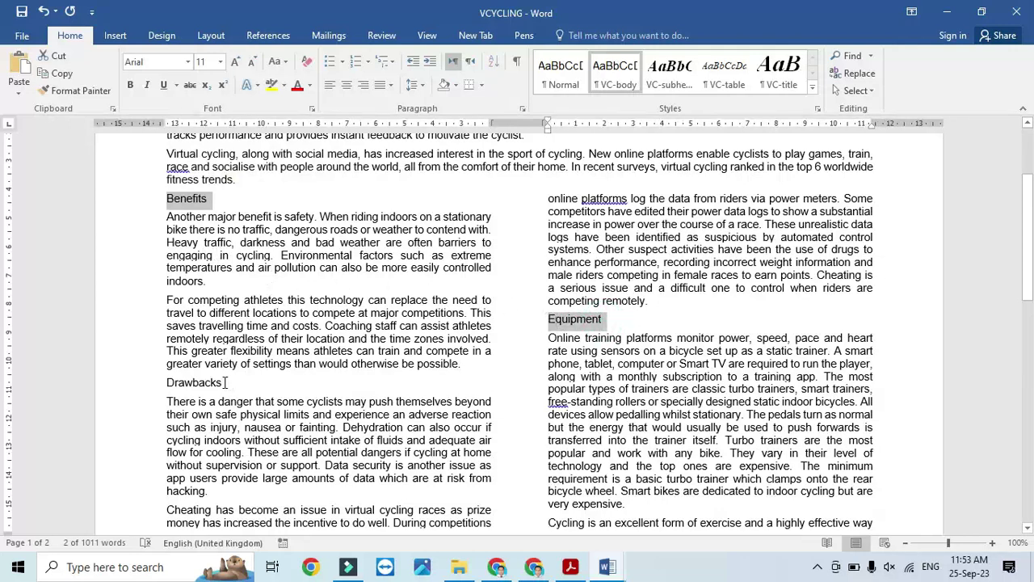
left_click_drag(225, 382, 167, 383)
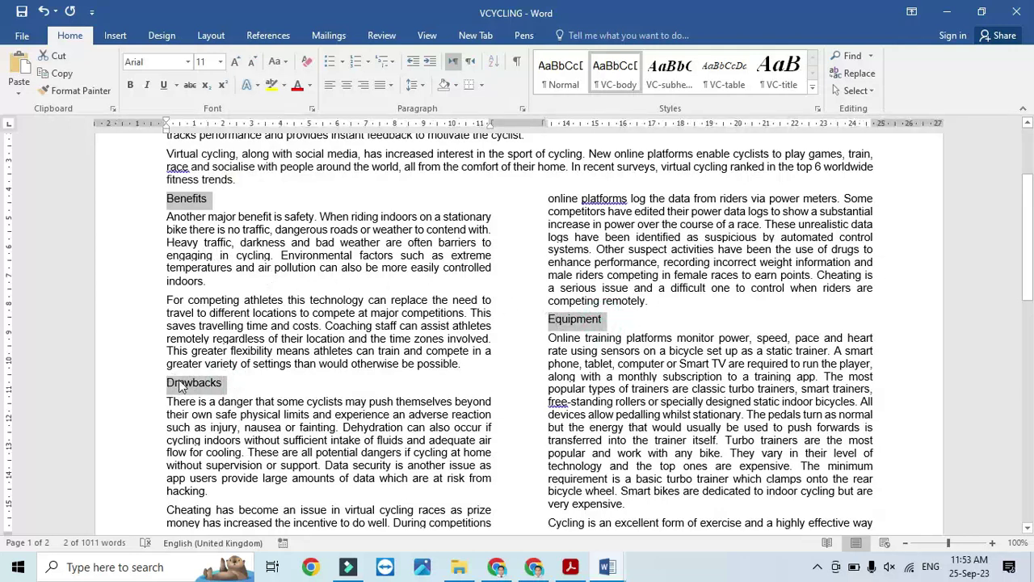
scroll(242, 396, "down", 8)
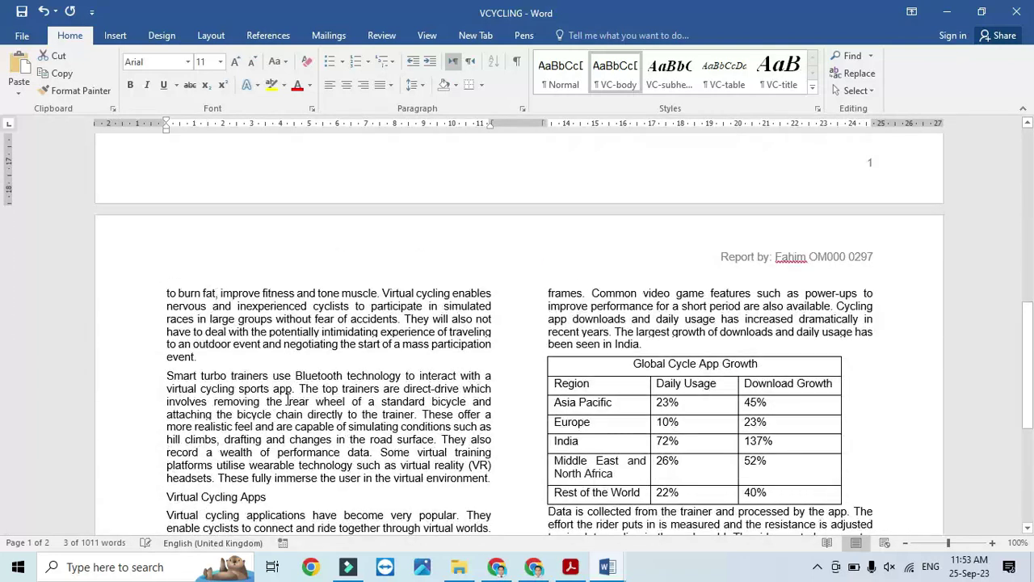
scroll(287, 399, "down", 1)
left_click_drag(267, 460, 167, 461)
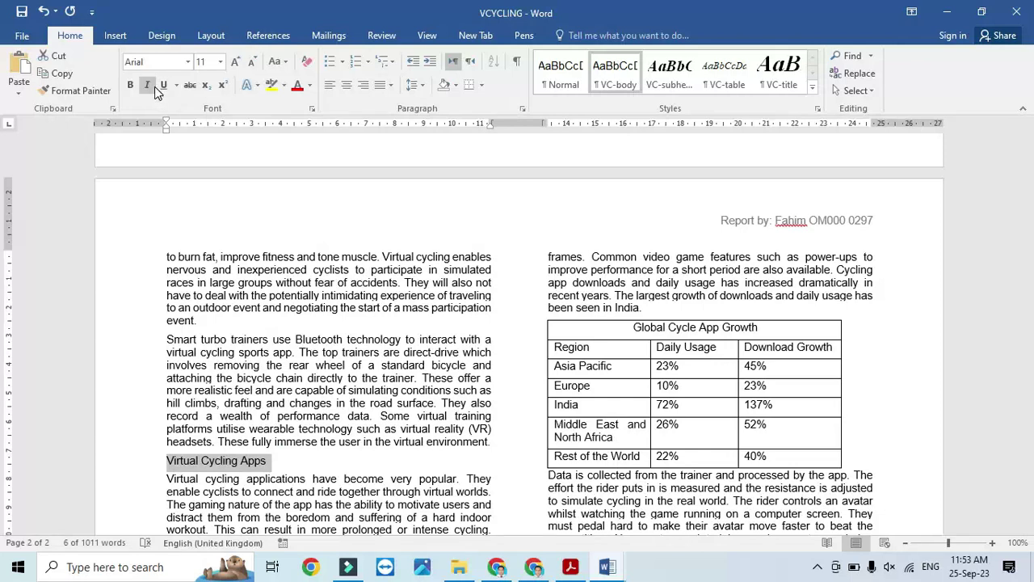
left_click(669, 73)
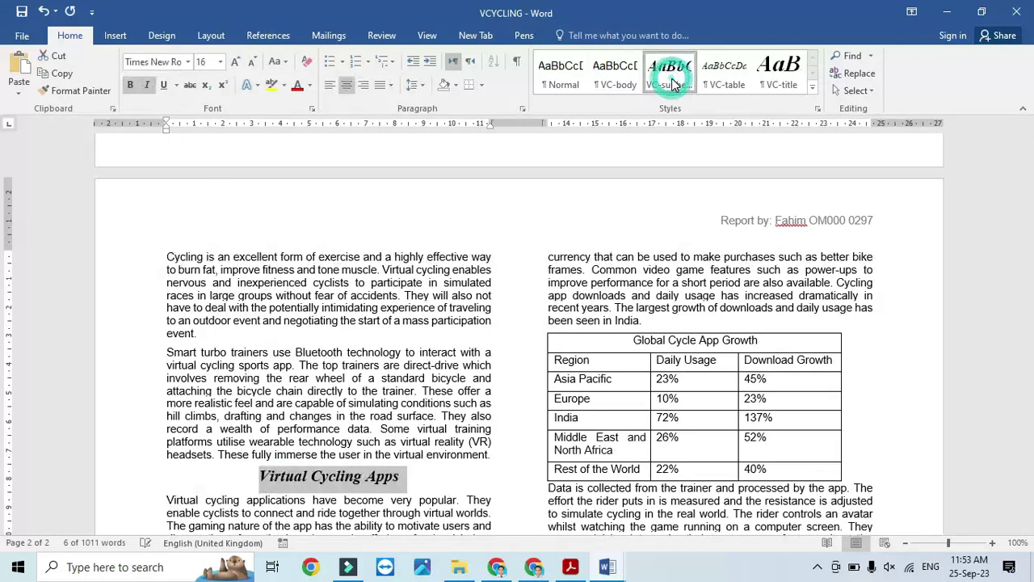
left_click(570, 566)
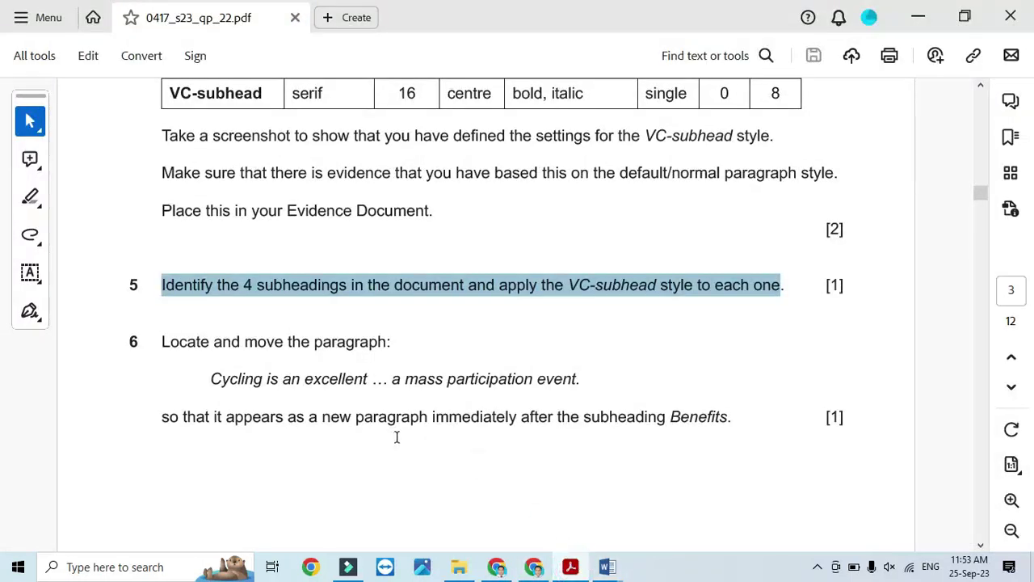
Read question 6 on moving the 'Cycling is an excellent' paragraph under Benefits.
scroll(309, 425, "down", 2)
left_click_drag(164, 274, 393, 270)
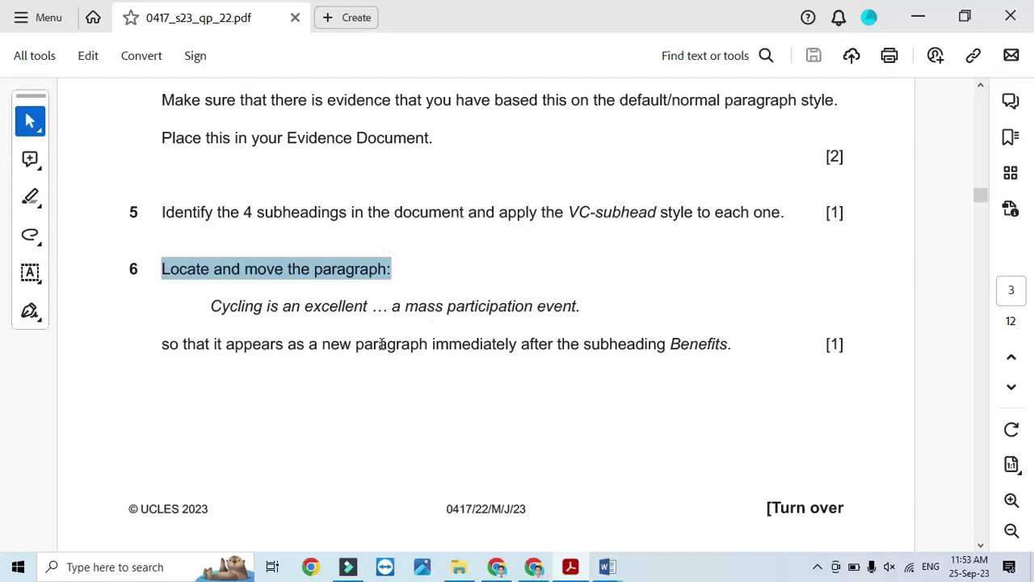
left_click_drag(164, 347, 738, 346)
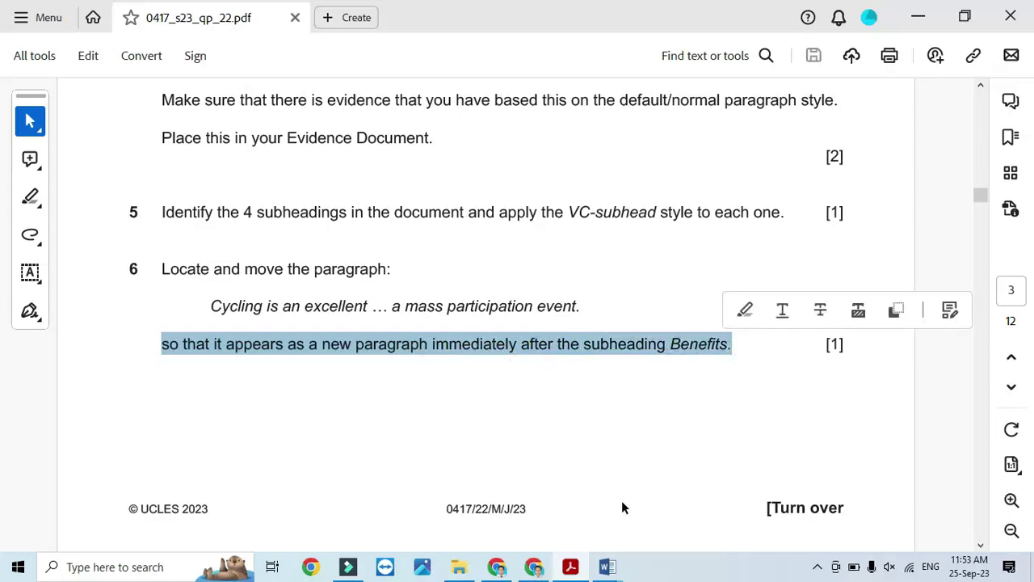
left_click(578, 571)
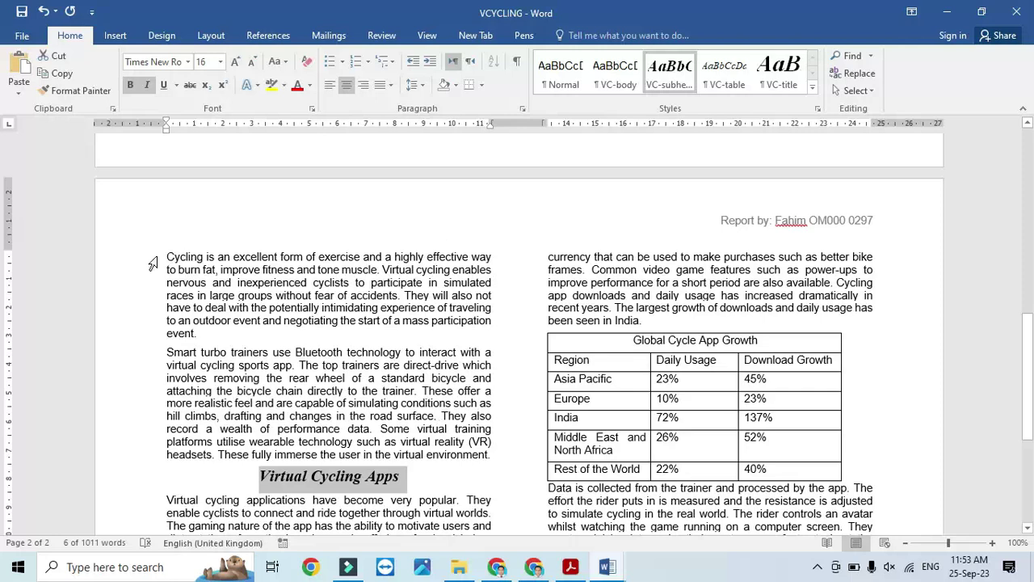
Cut the 'Cycling is an excellent' paragraph and paste it before 'Another major benefit'.
left_click_drag(166, 256, 198, 333)
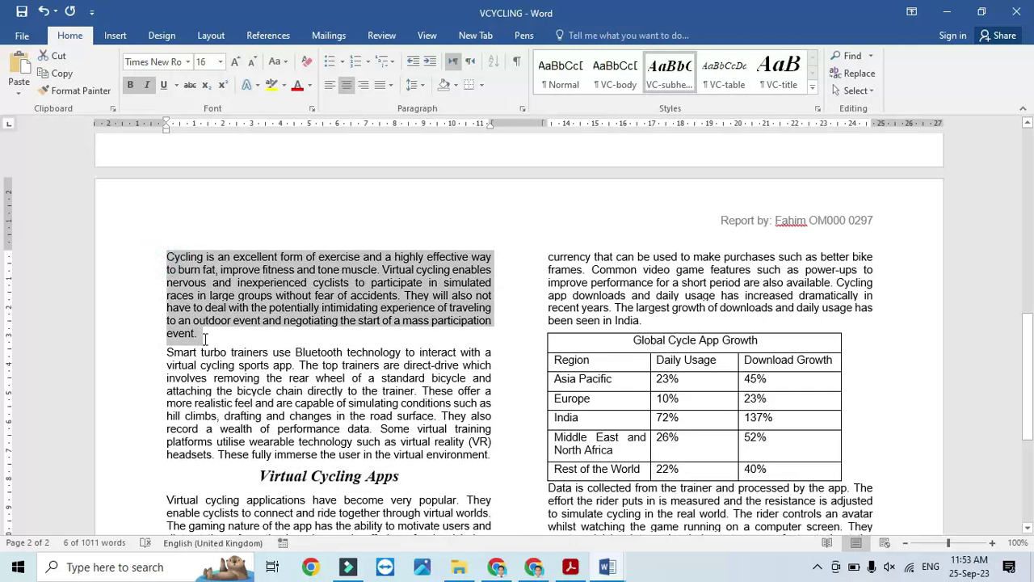
right_click(183, 297)
left_click(231, 299)
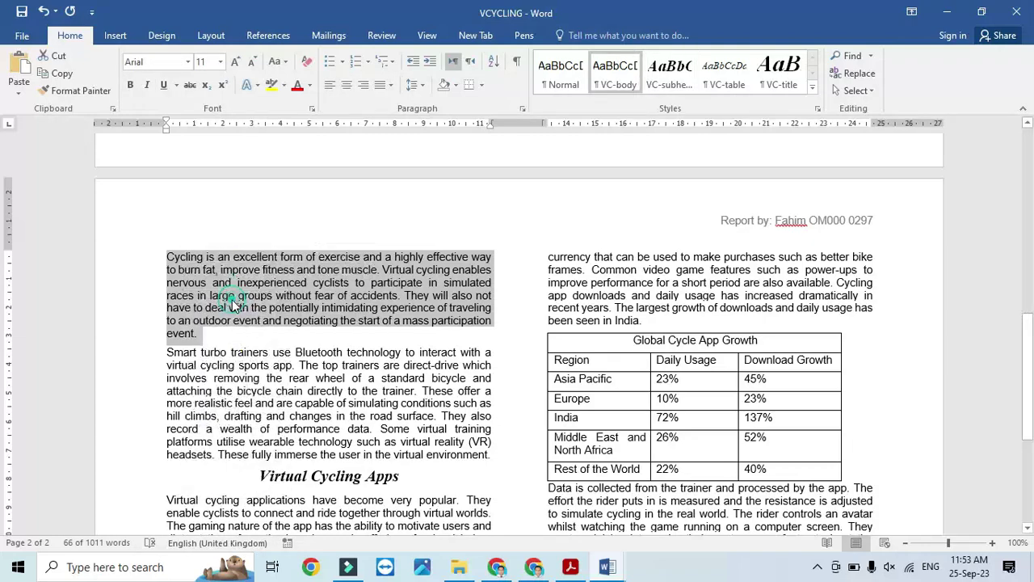
scroll(289, 436, "up", 15)
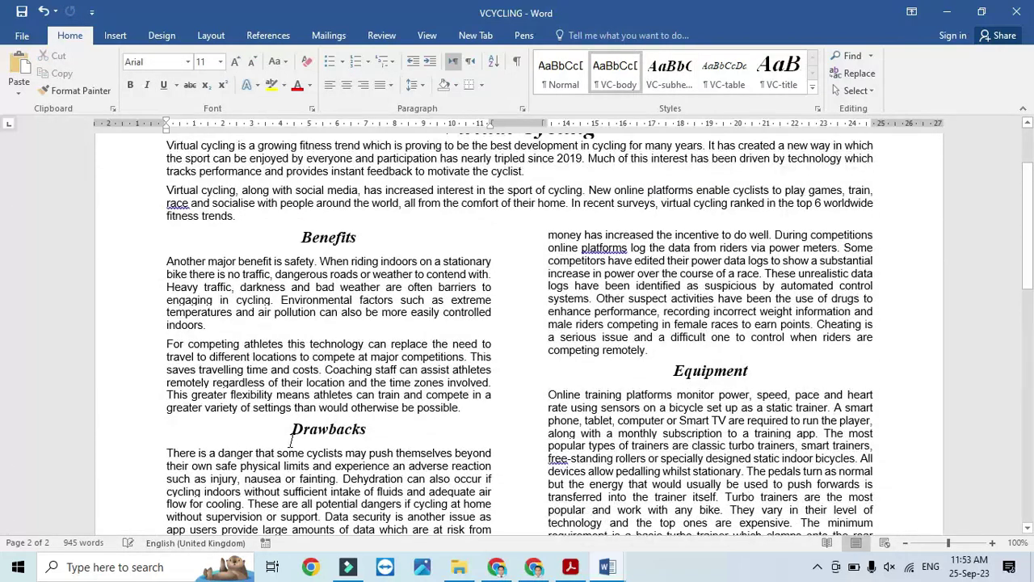
left_click(164, 265)
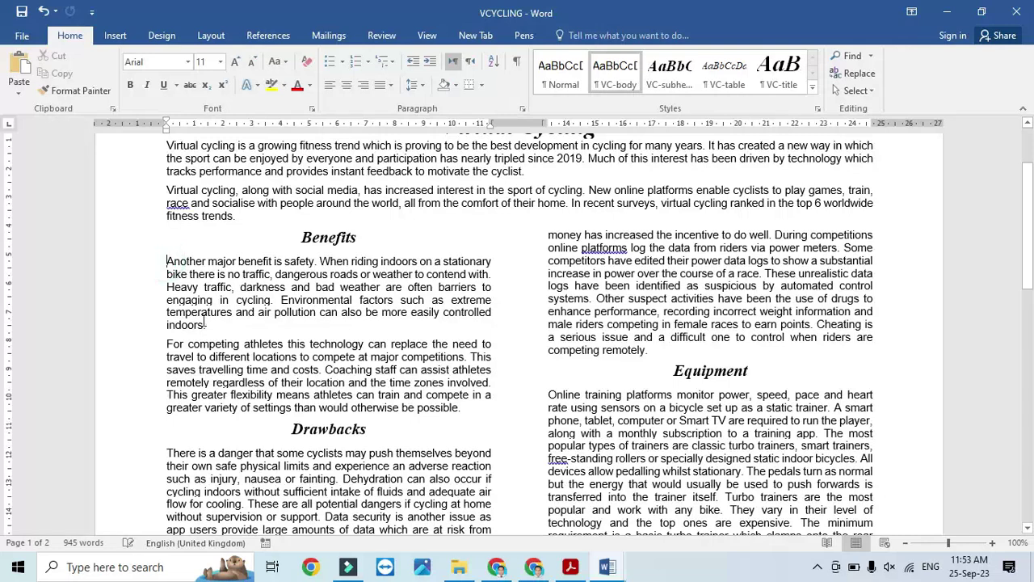
key("ctrl+v")
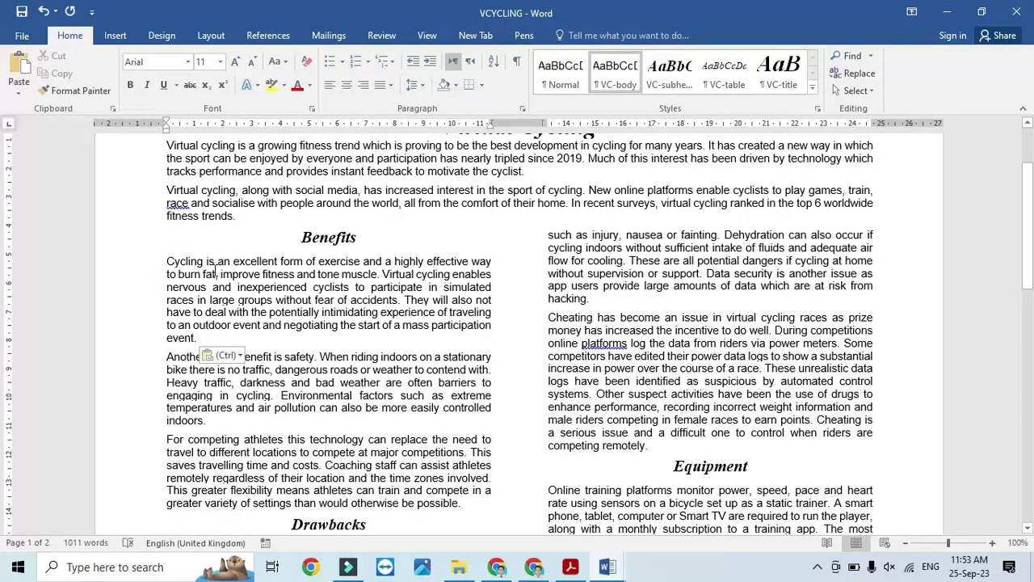
left_click(570, 568)
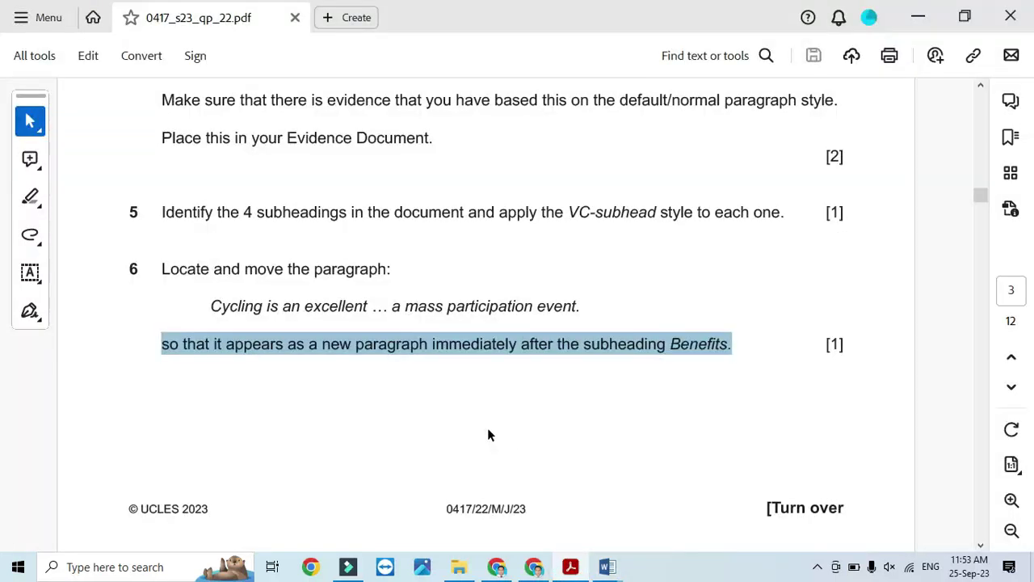
Scroll the question paper to questions 7–10 on the cyclist image, then return to VCYCLING.
scroll(487, 431, "down", 5)
scroll(487, 434, "down", 3)
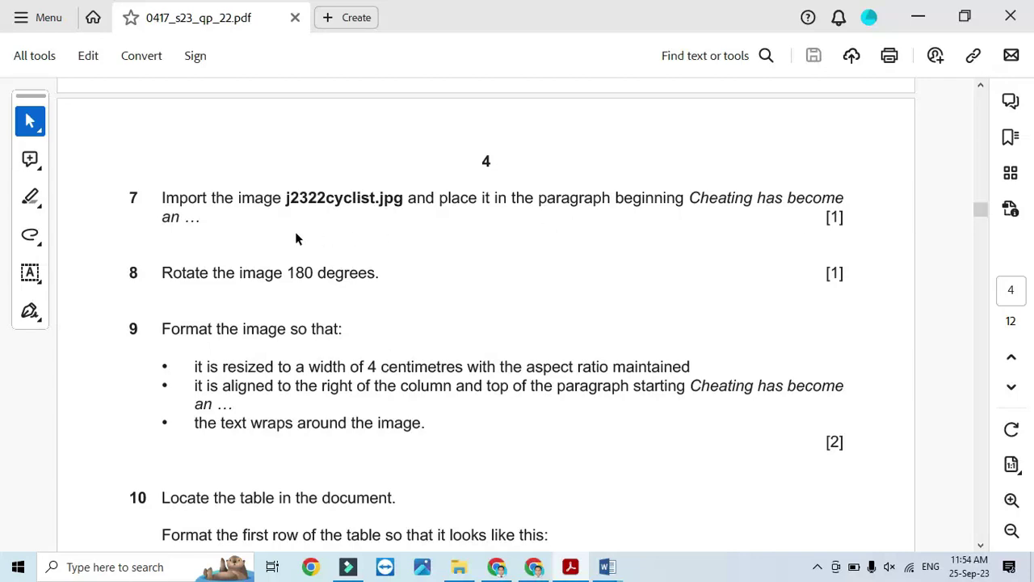
left_click(607, 567)
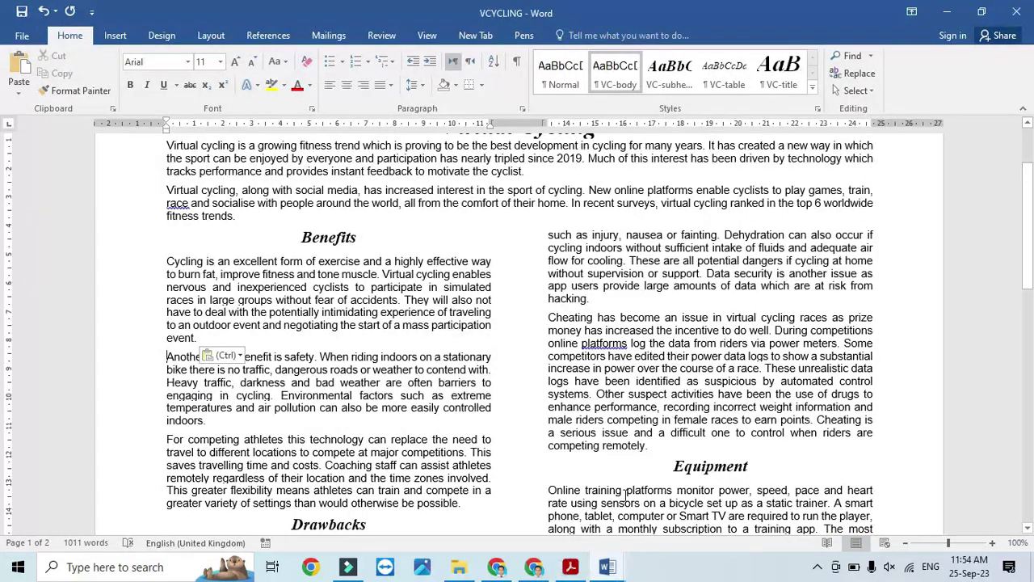
Insert j2322cyclist from Desktop > 0417_22_June 2023 before 'Cheating has become an issue'.
left_click(552, 320)
left_click(120, 37)
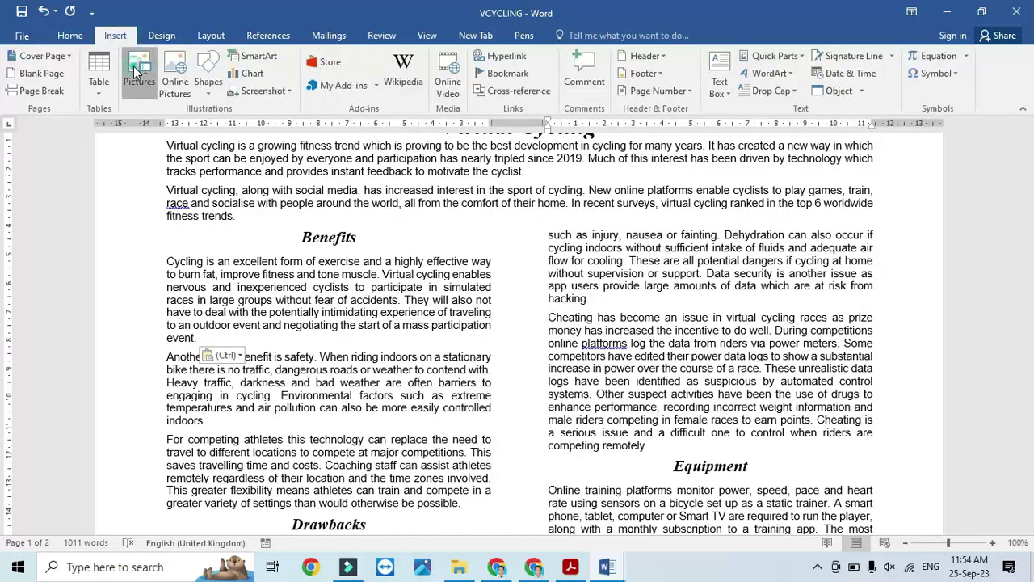
left_click(134, 73)
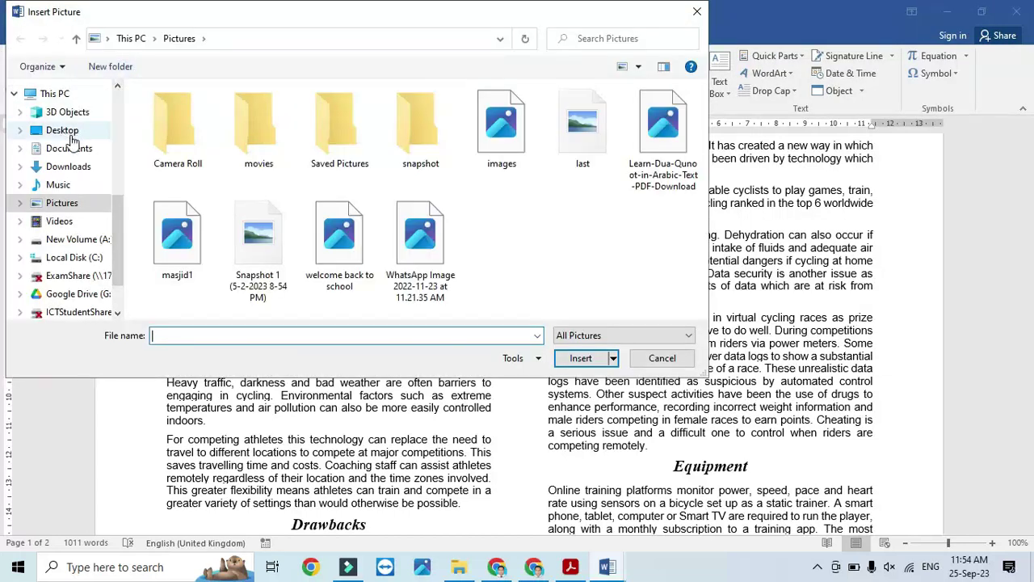
left_click(65, 132)
double_click(168, 136)
left_click(170, 130)
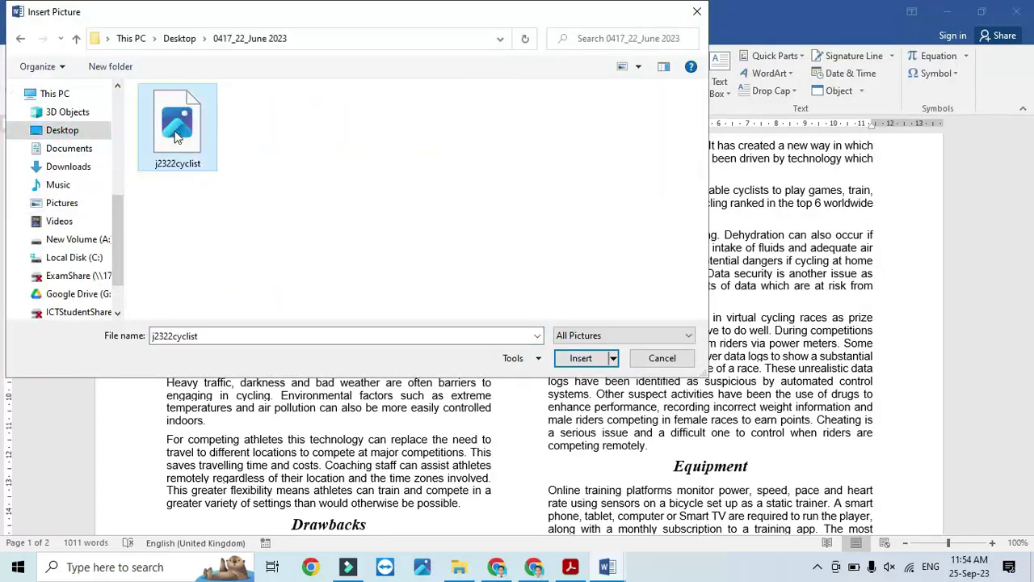
left_click(581, 358)
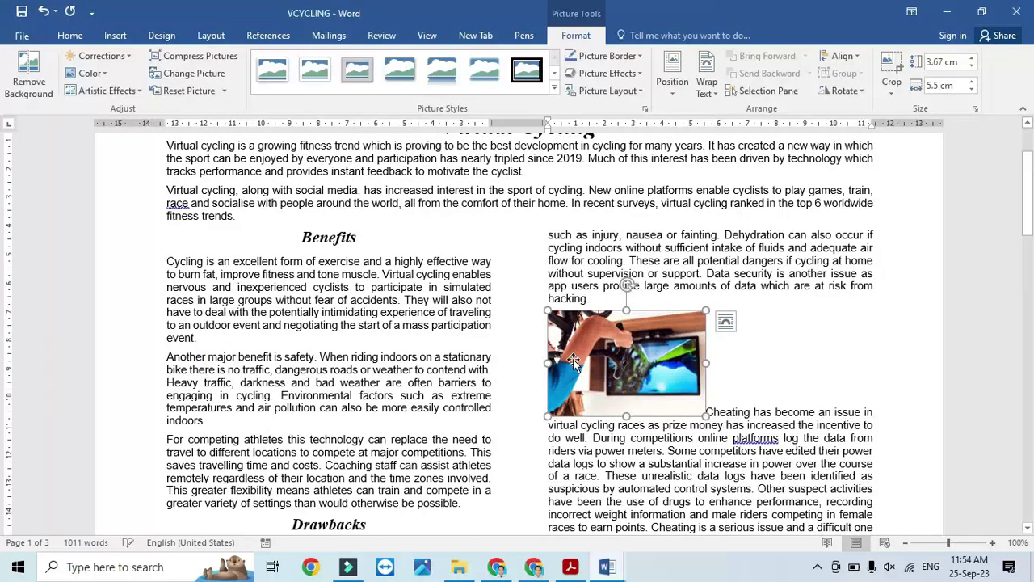
left_click(576, 569)
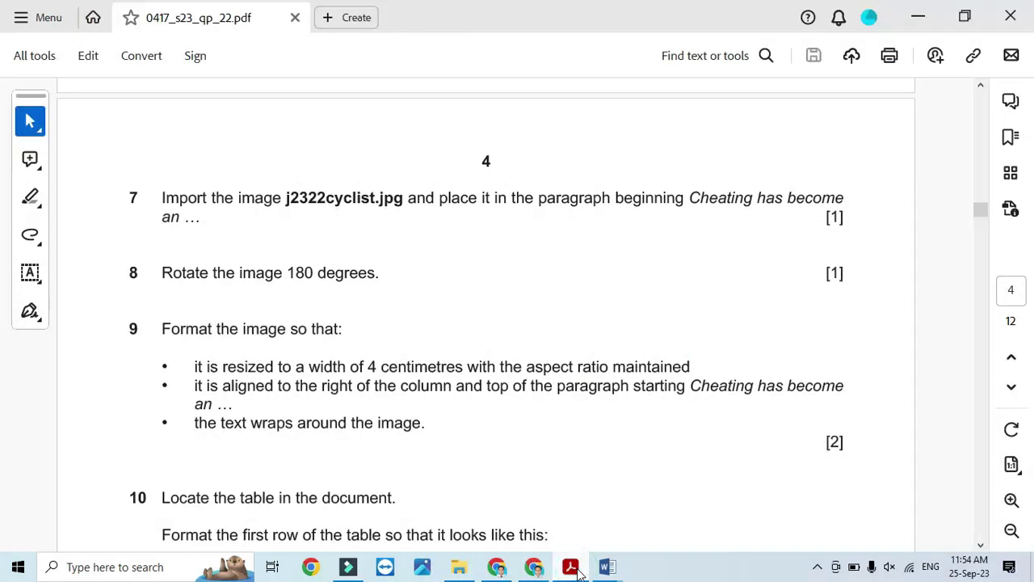
left_click(575, 569)
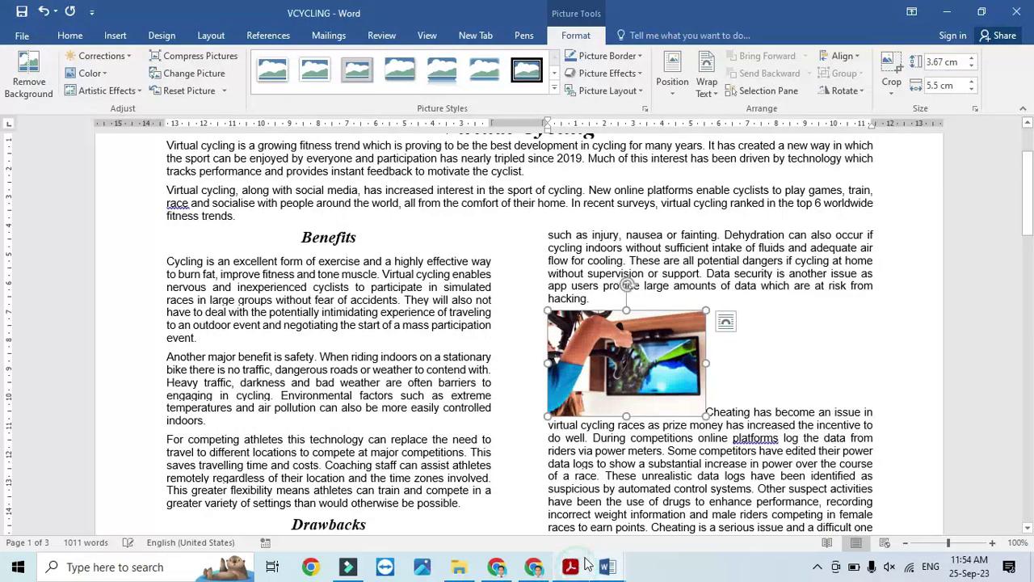
Set the cyclist picture's rotation to 180 degrees in More Rotation Options.
left_click(862, 91)
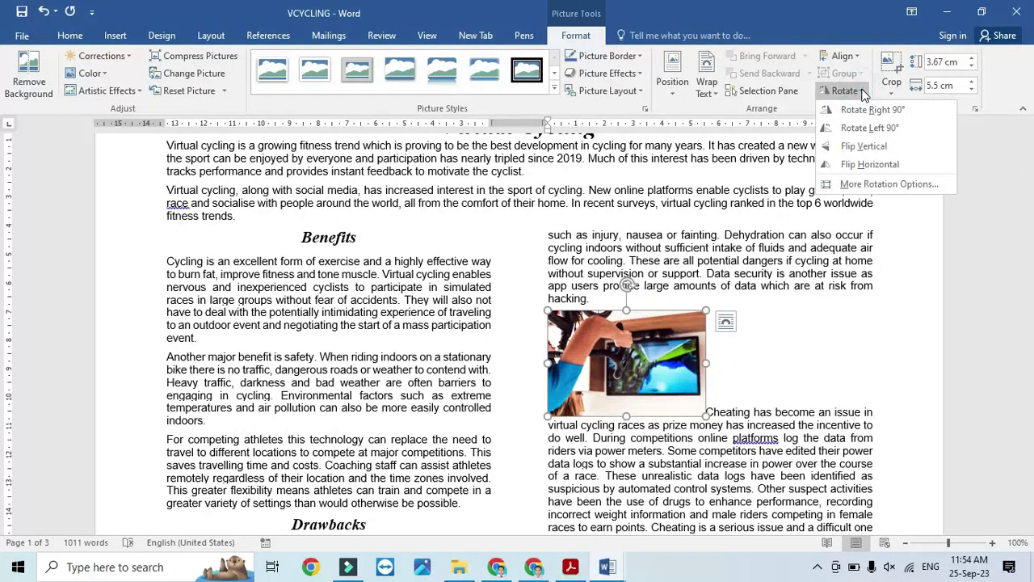
left_click(868, 185)
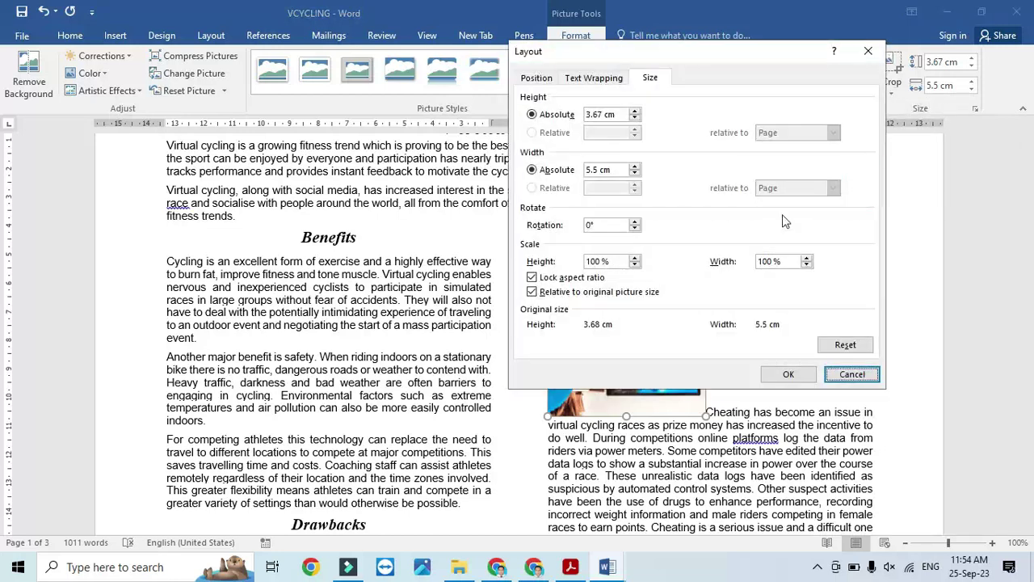
left_click(606, 226)
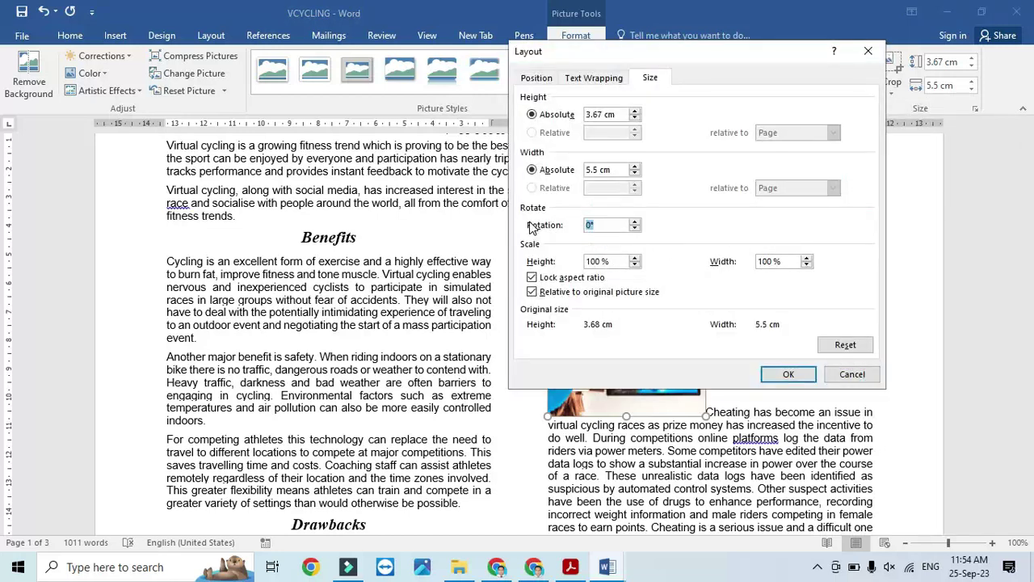
left_click(788, 374)
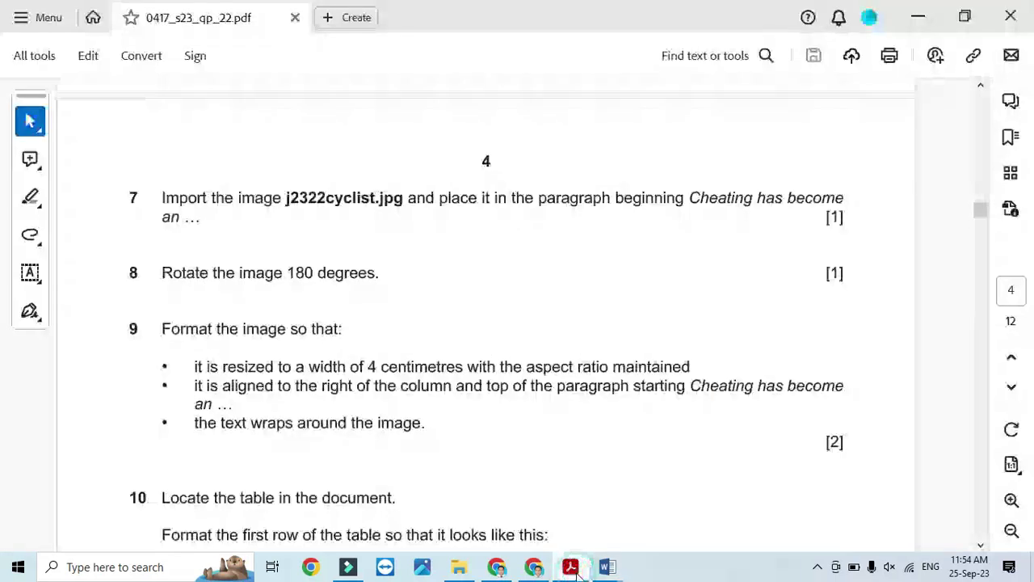
left_click(570, 566)
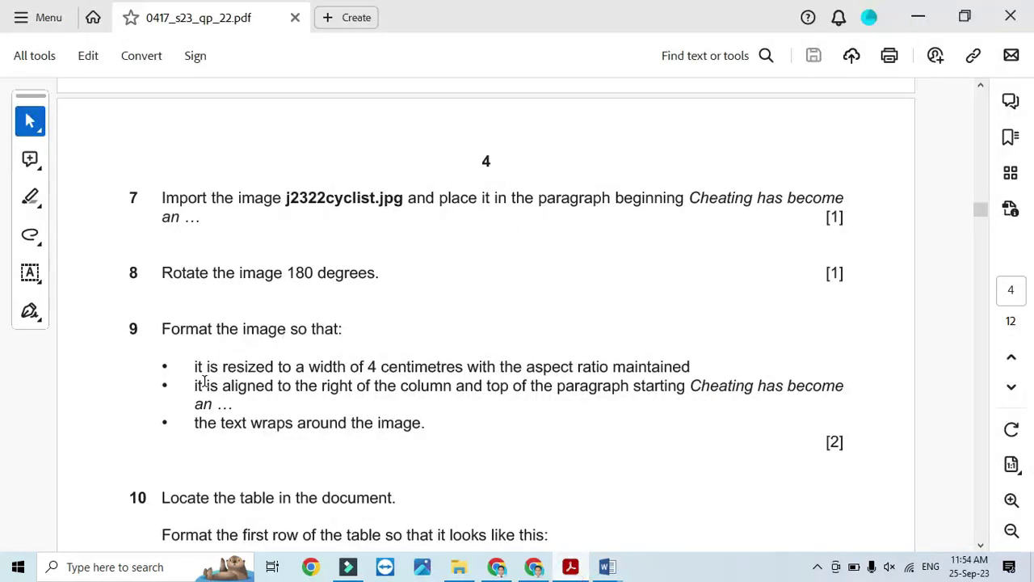
Set the cyclist picture's width to 4 cm, keeping proportions for a 2.67 cm height.
left_click_drag(187, 369, 380, 368)
left_click(608, 566)
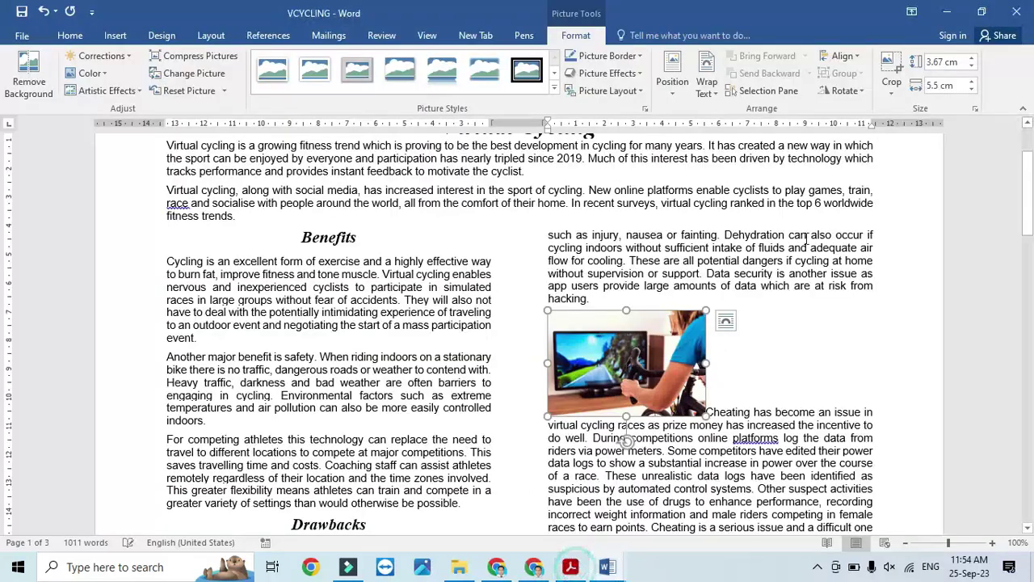
left_click(952, 87)
type("4")
key("Return")
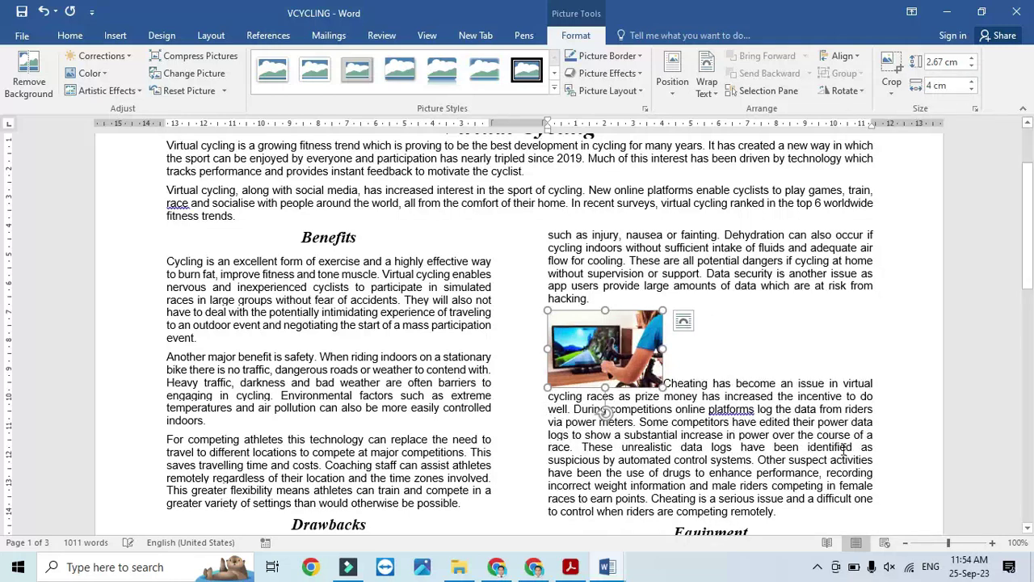
left_click(570, 567)
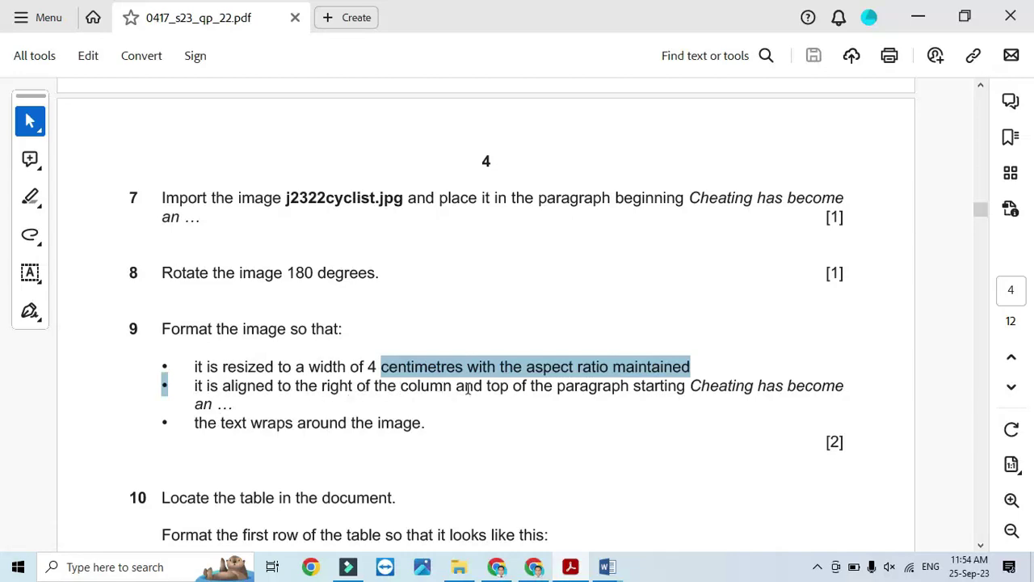
left_click(570, 567)
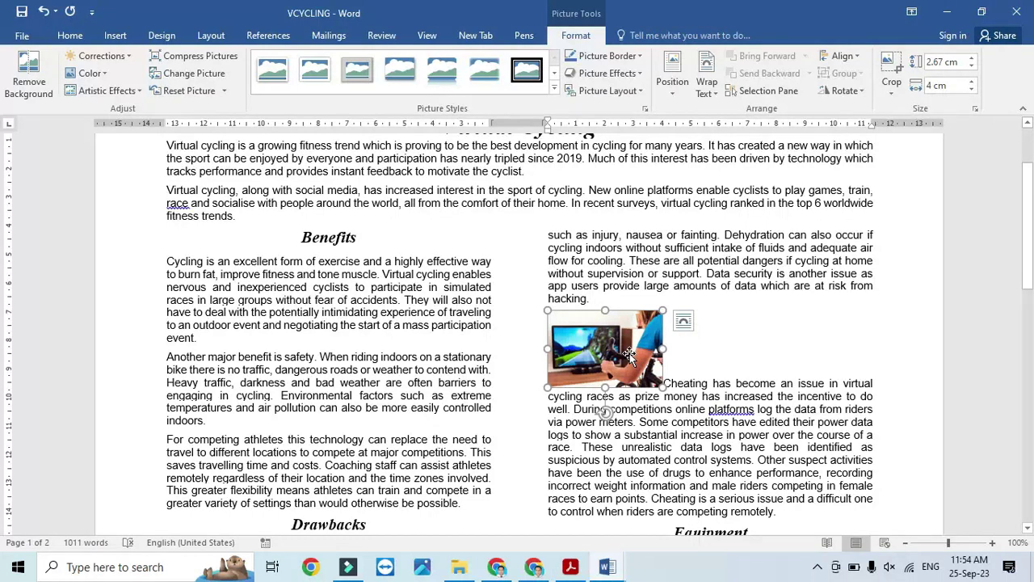
Give the cyclist picture Square wrapping and place it at the top right of the Cheating paragraph.
left_click(576, 568)
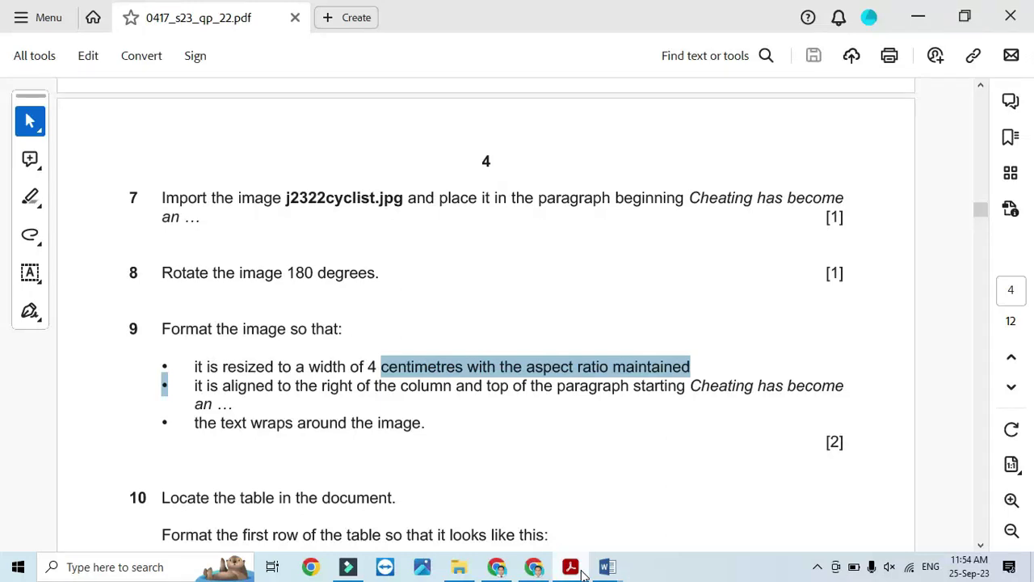
left_click(580, 568)
right_click(624, 372)
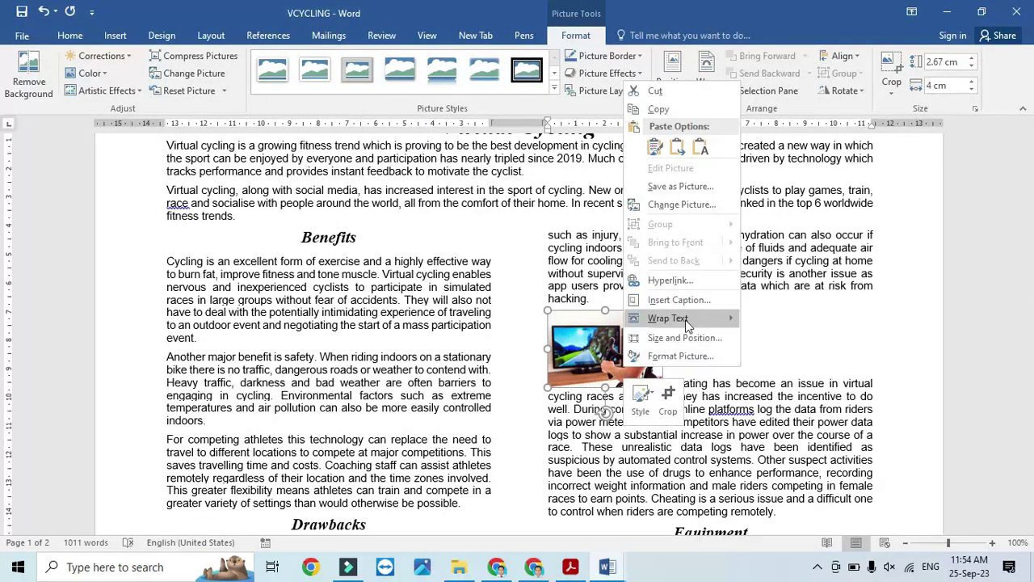
mouse_move(686, 322)
left_click(784, 340)
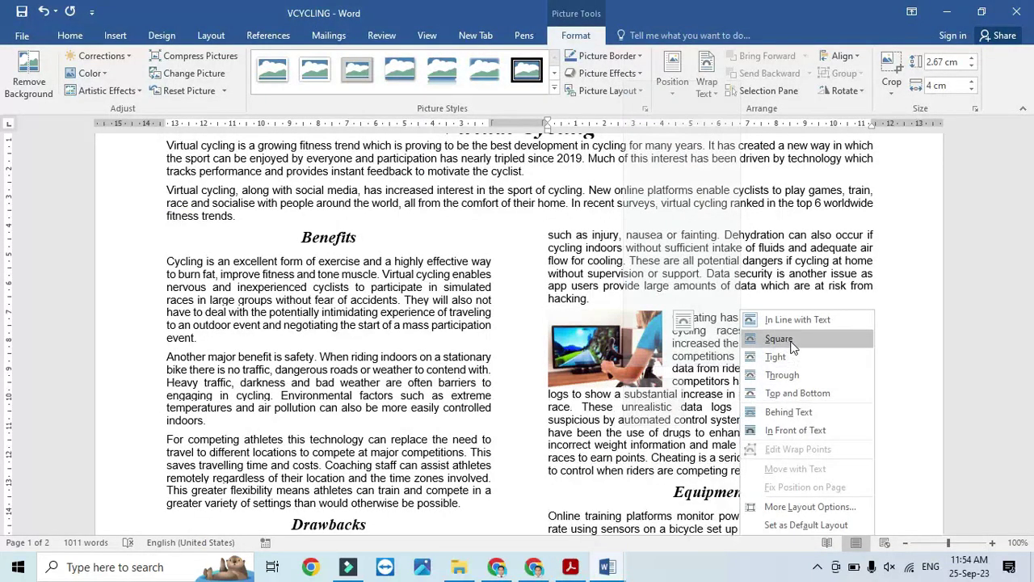
left_click_drag(606, 368, 823, 360)
left_click(571, 567)
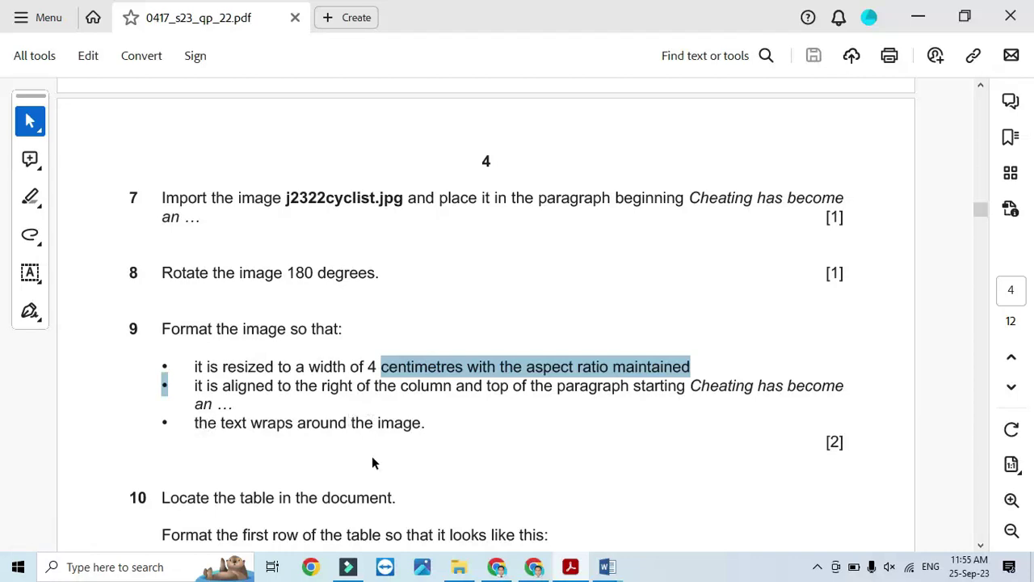
scroll(376, 456, "down", 5)
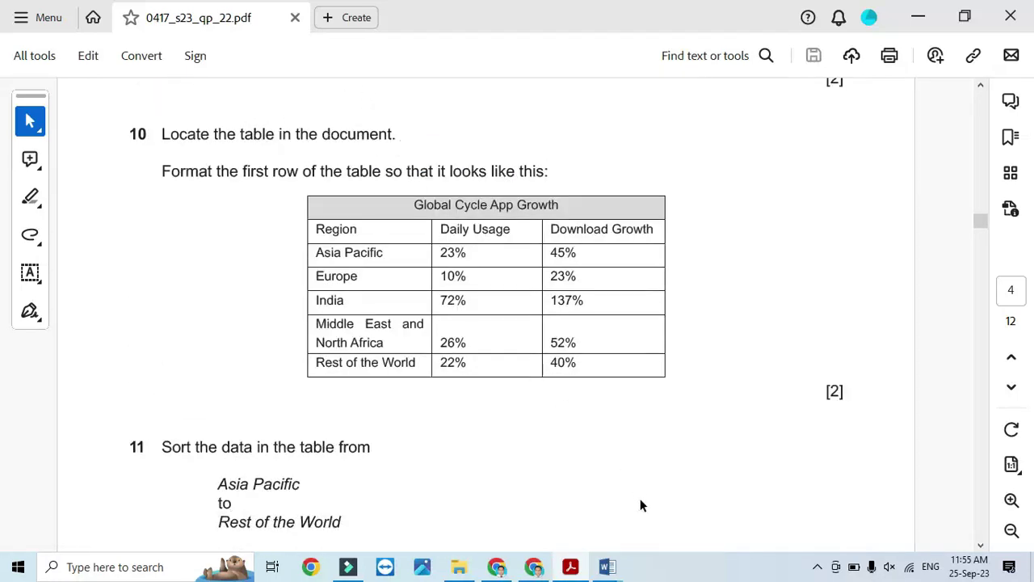
Select the Global Cycle App Growth table and compare it with question 10's example.
left_click(608, 567)
scroll(578, 433, "down", 10)
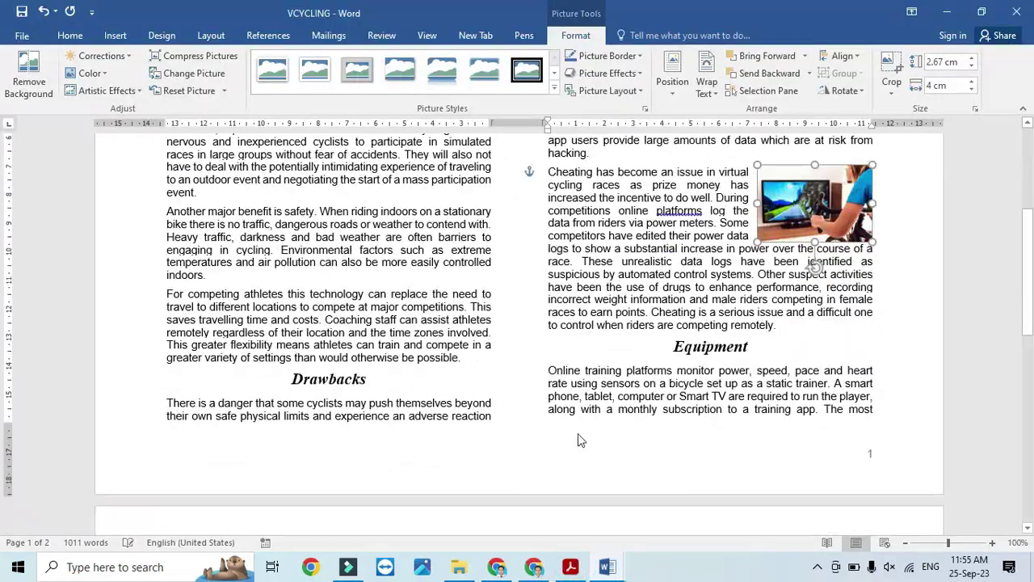
scroll(578, 434, "down", 3)
left_click(542, 268)
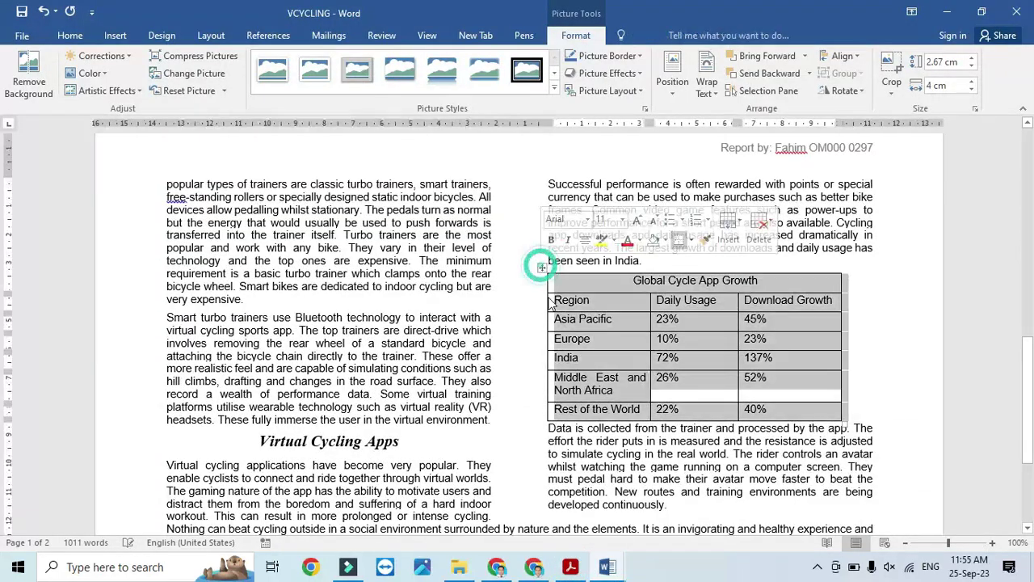
left_click(570, 567)
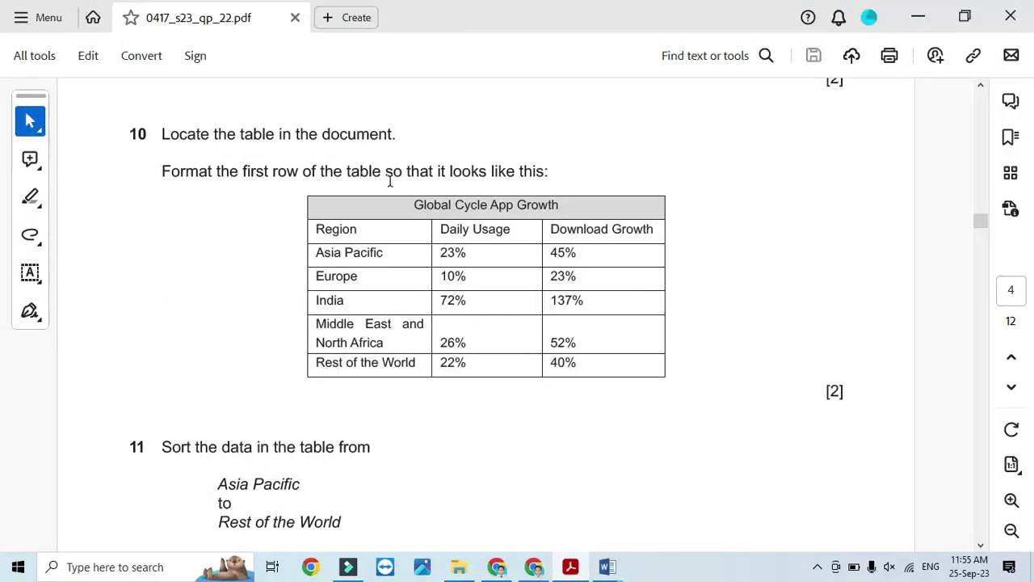
left_click(572, 564)
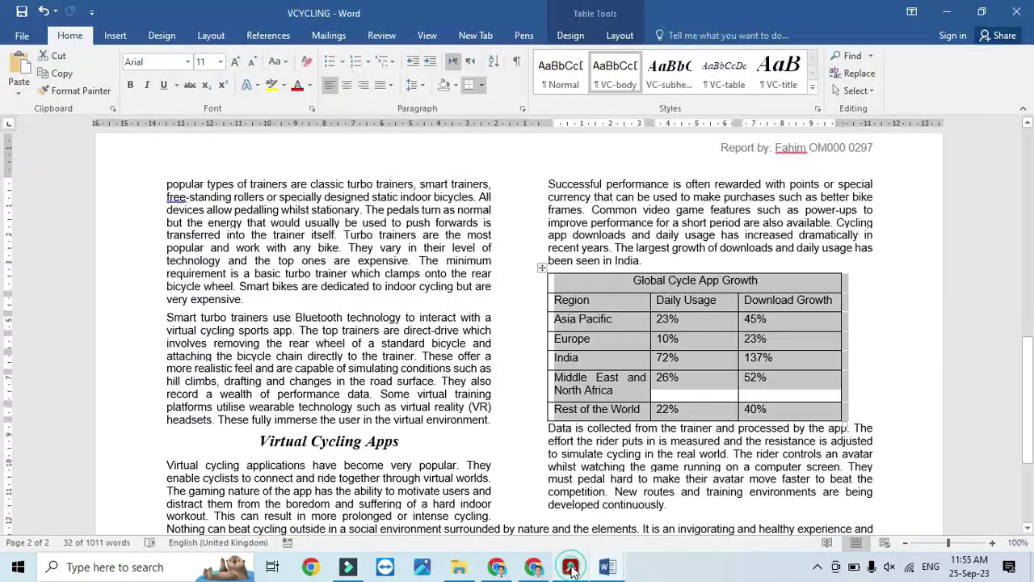
Shade the Global Cycle App Growth title row light grey with Home > Shading.
left_click(743, 282)
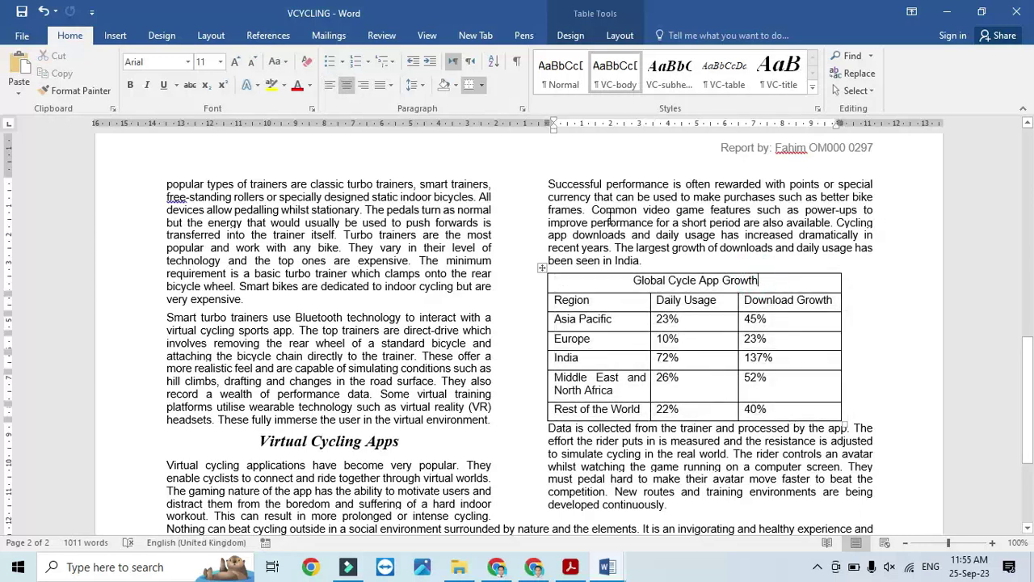
left_click(456, 87)
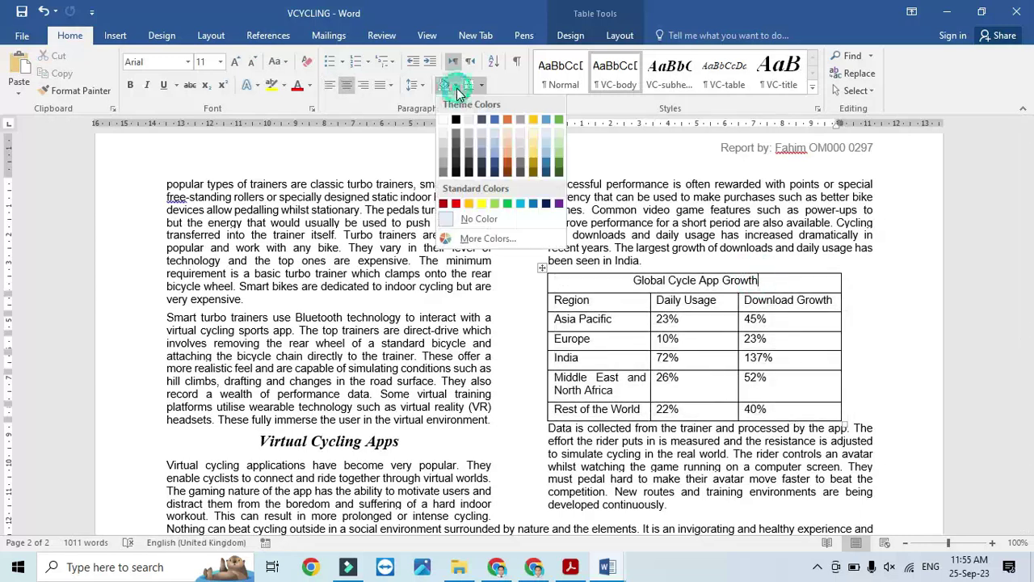
left_click(443, 150)
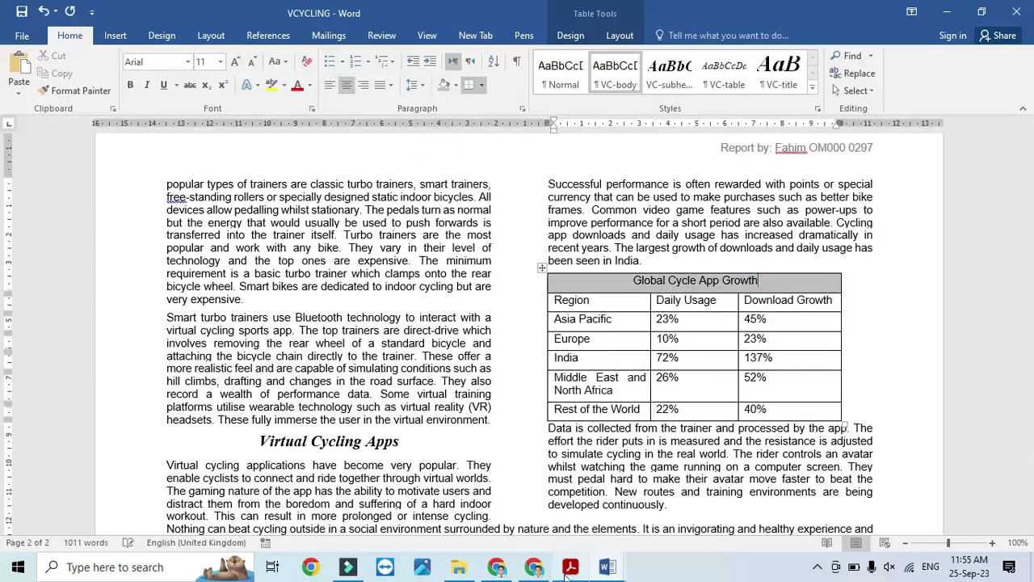
left_click(570, 566)
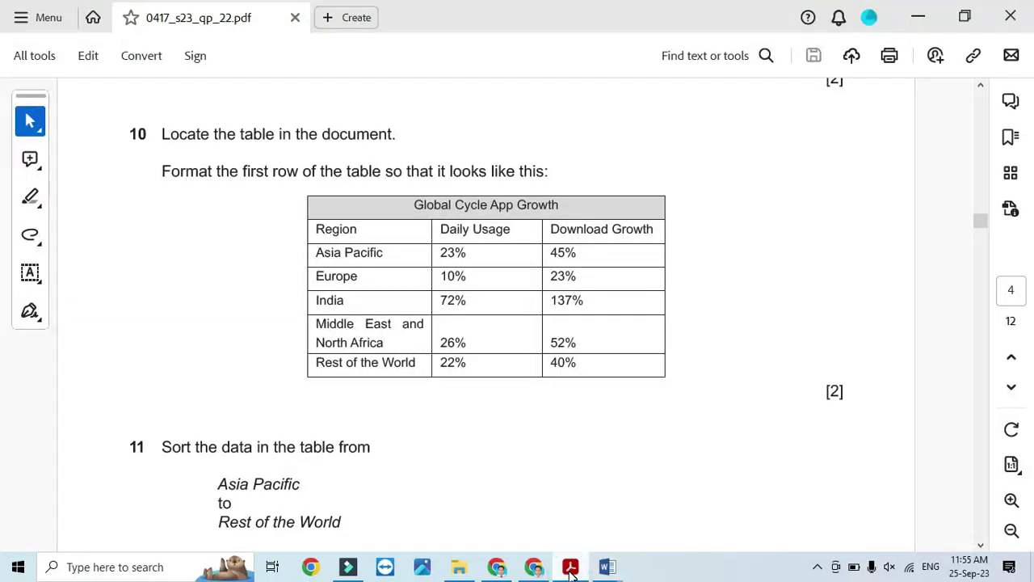
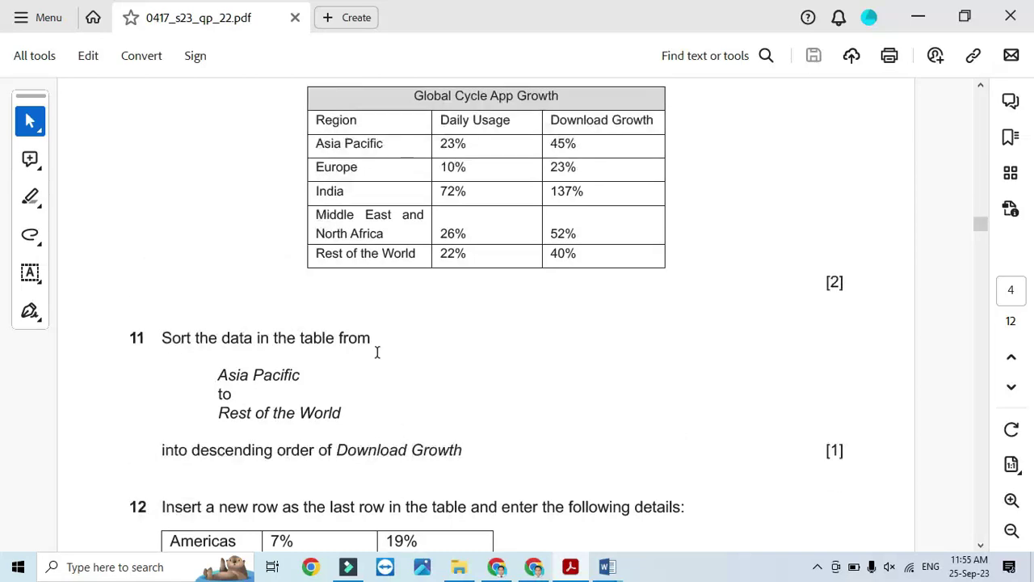
Sort the table's Region column using the default sort settings.
left_click(571, 569)
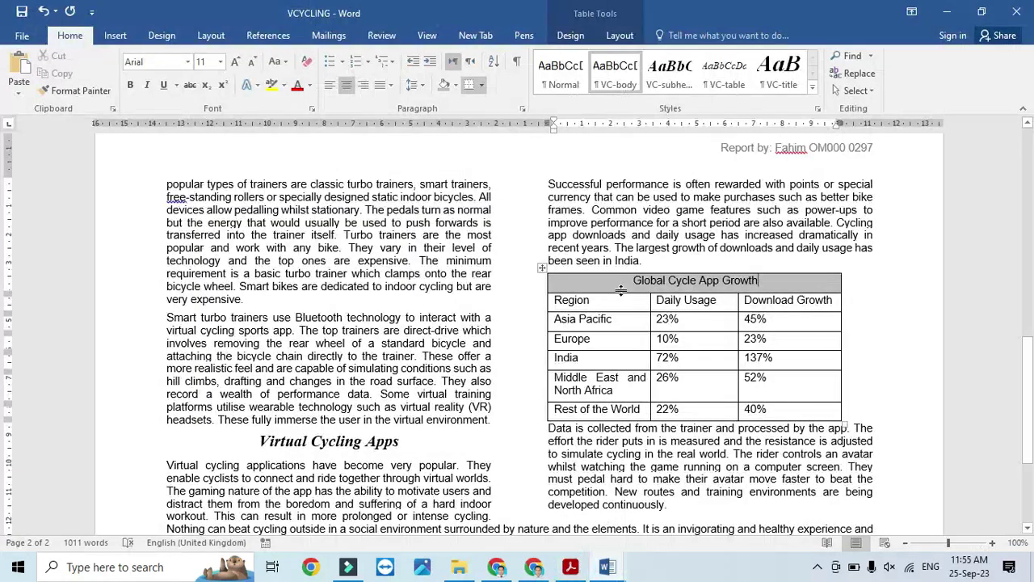
left_click_drag(550, 300, 566, 409)
left_click(494, 62)
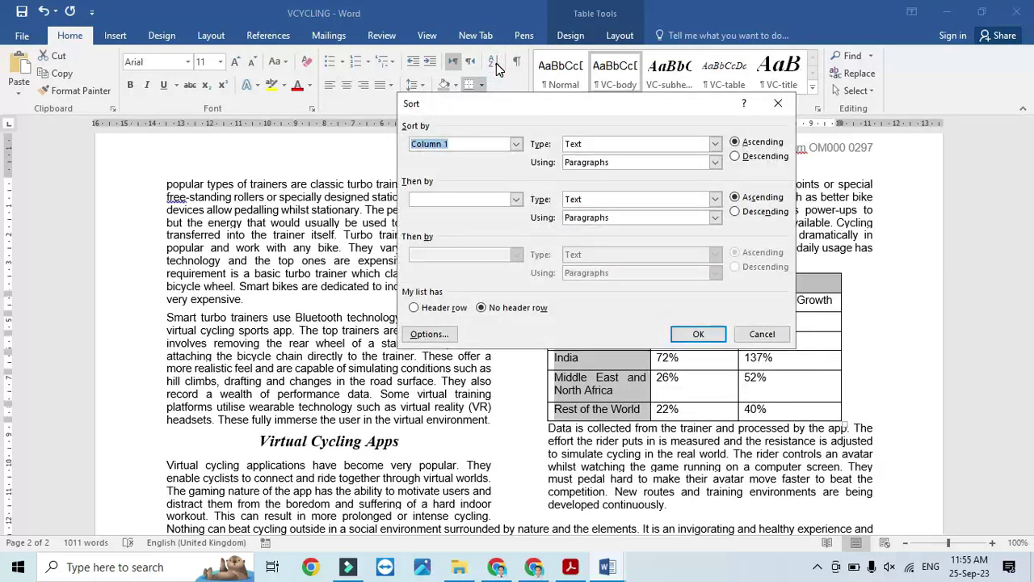
left_click(698, 334)
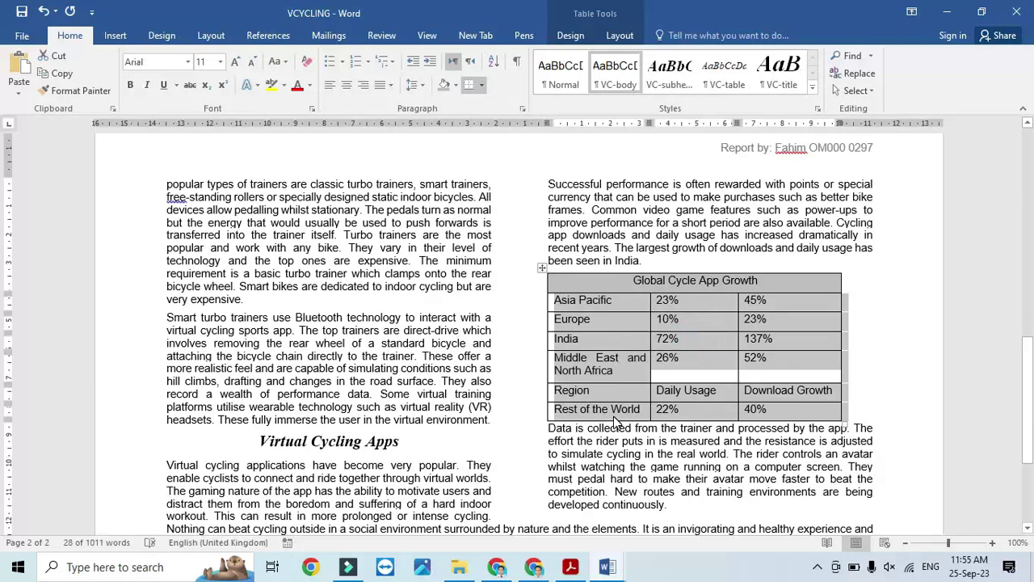
Compare the sorted table against the question paper and clear the table selection.
left_click(571, 567)
scroll(296, 359, "down", 2)
scroll(296, 359, "down", 1)
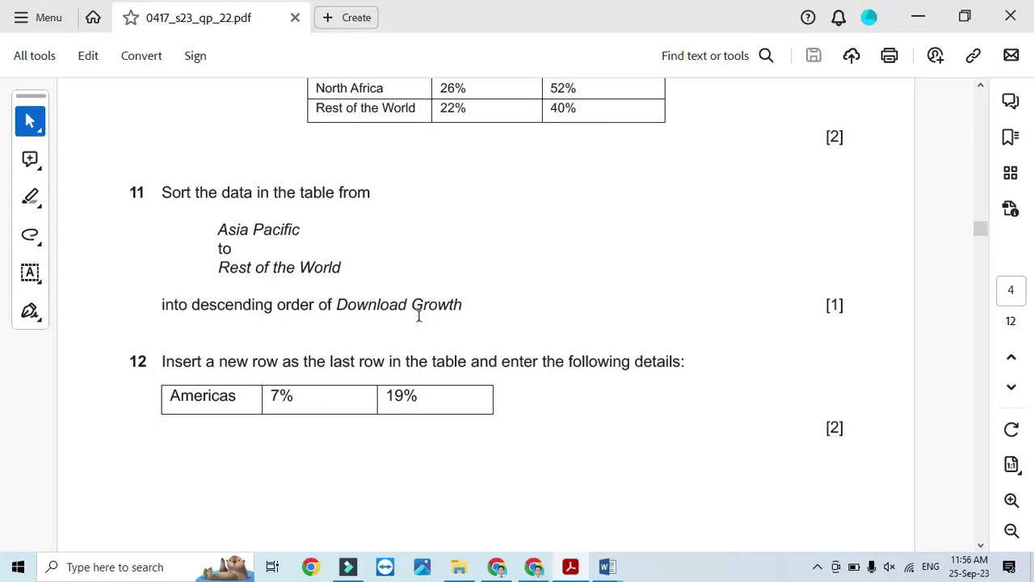
left_click(608, 567)
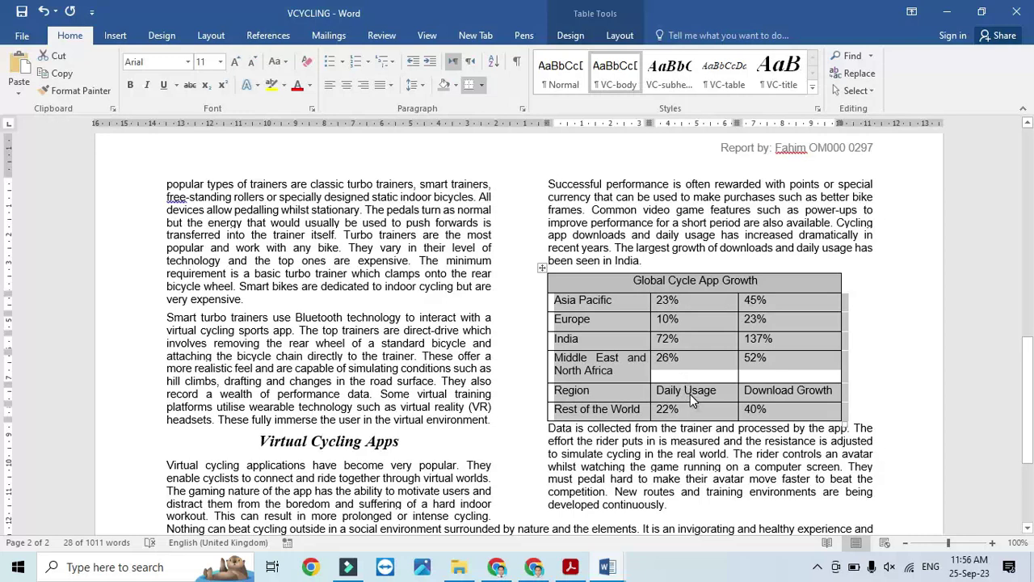
left_click(690, 394)
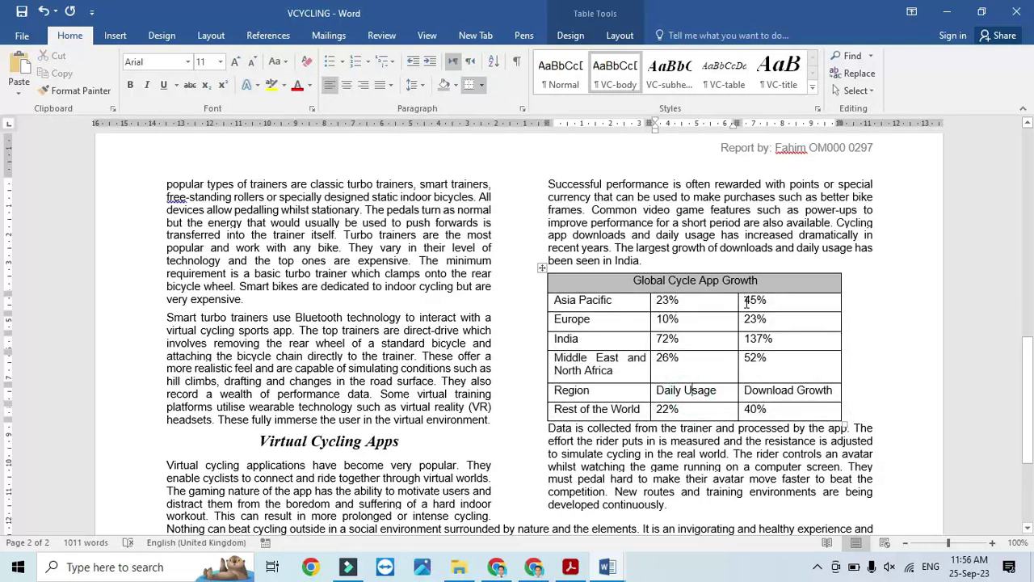
left_click(578, 570)
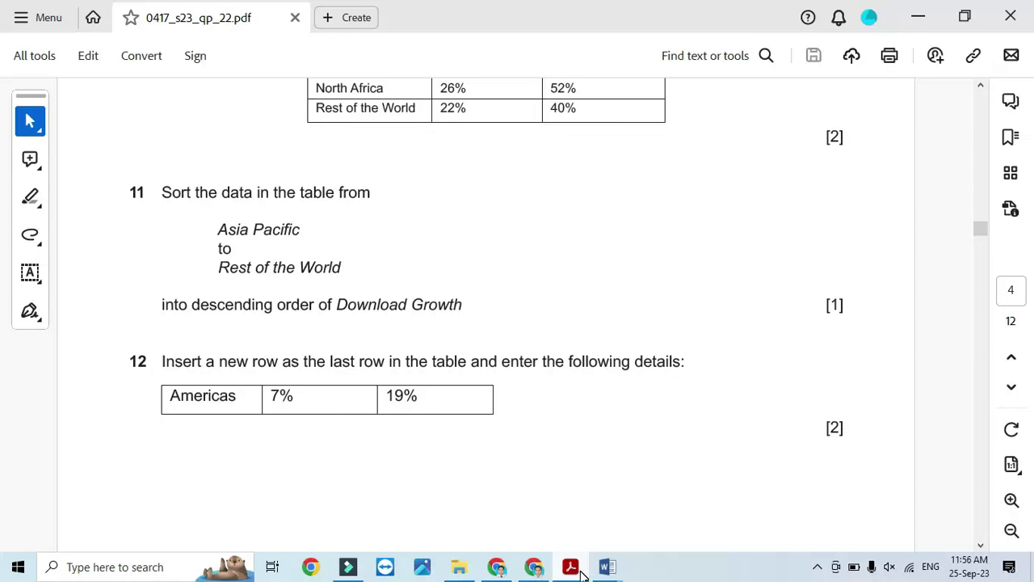
left_click(579, 571)
Save the report, then undo the sort that moved the Region header row.
key("ctrl+s")
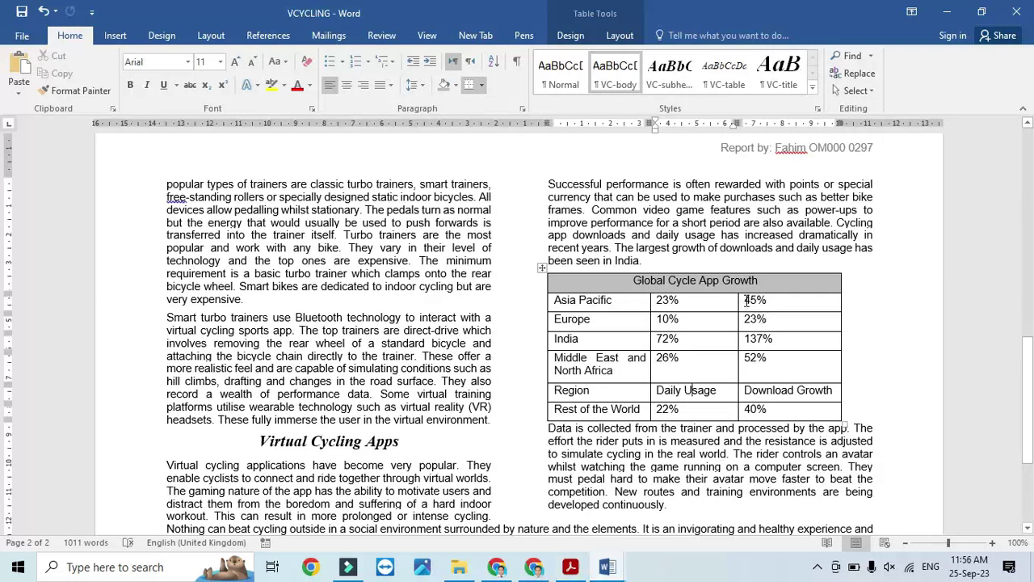
left_click(572, 568)
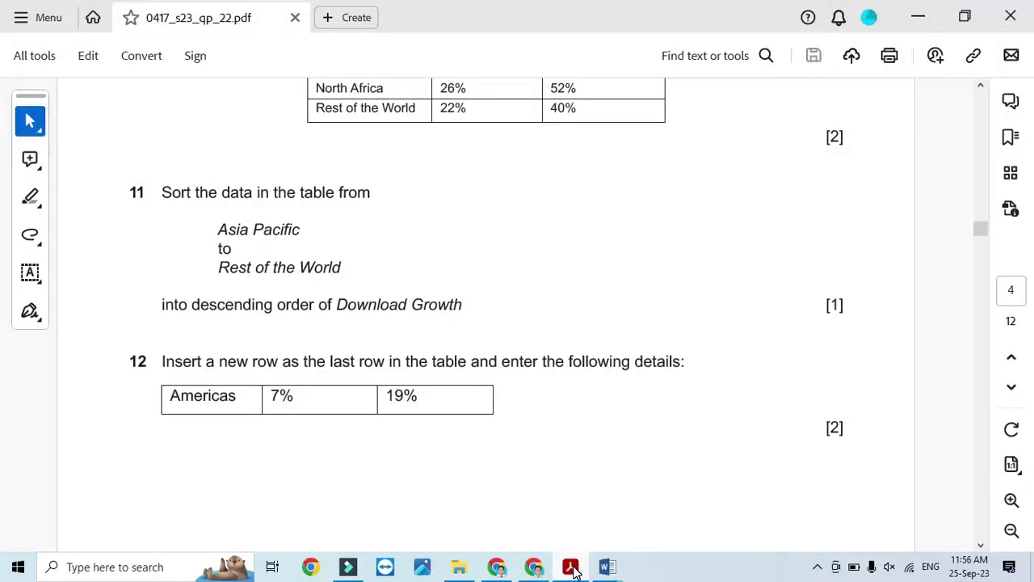
left_click(572, 569)
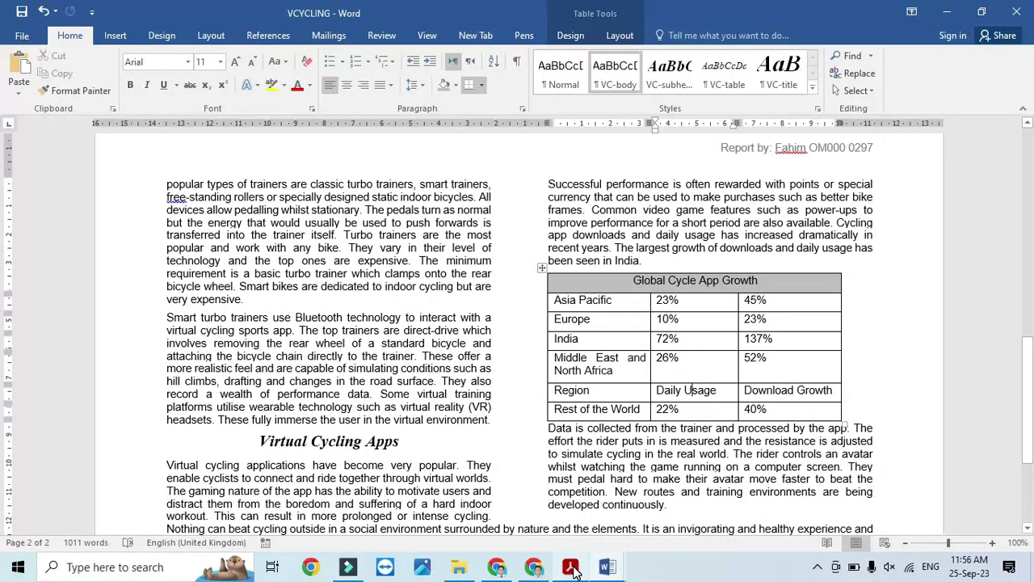
key("ctrl+z")
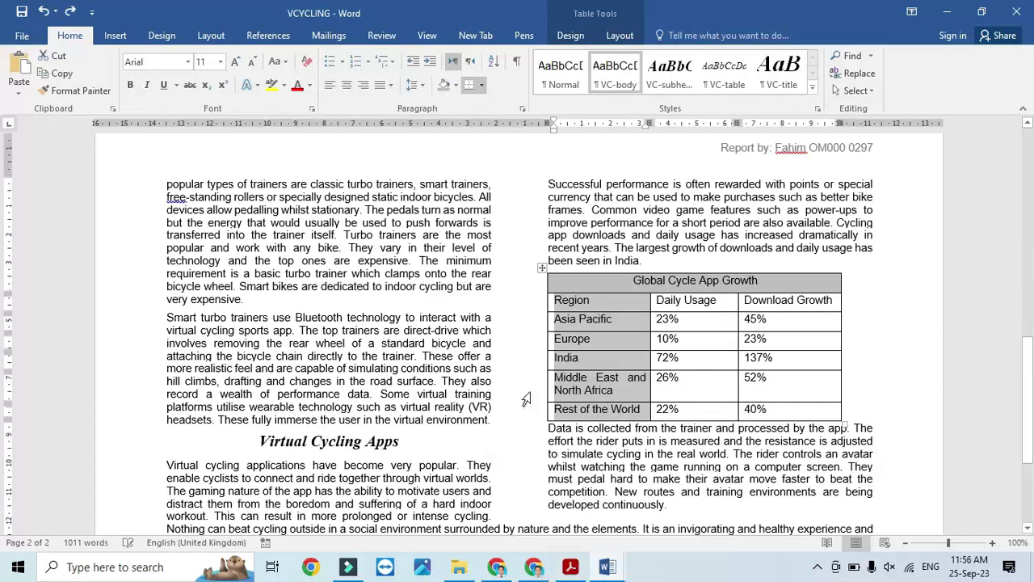
Sort the region rows from Asia Pacific to Rest of the World with default settings.
left_click(590, 365)
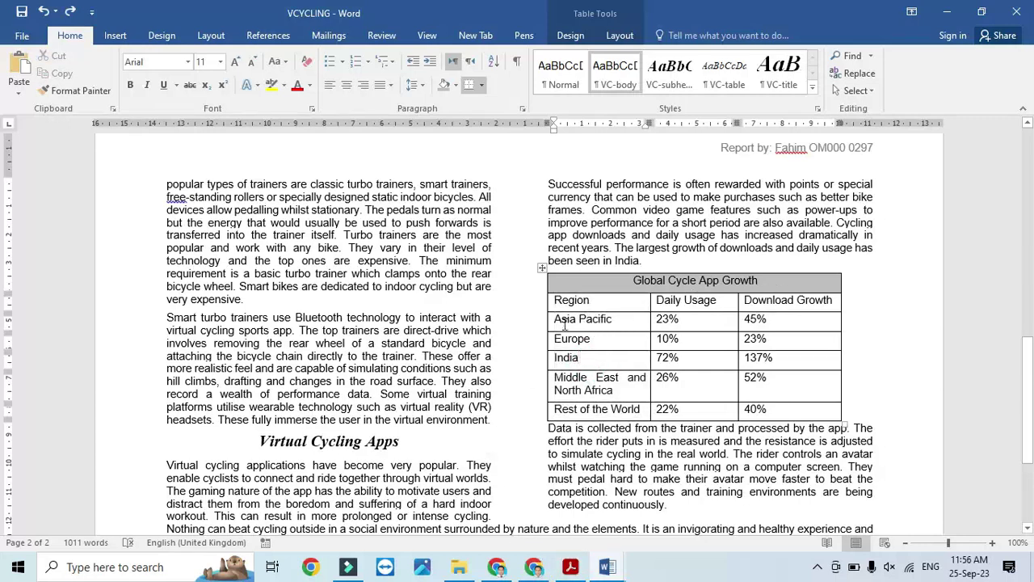
left_click_drag(550, 319, 602, 412)
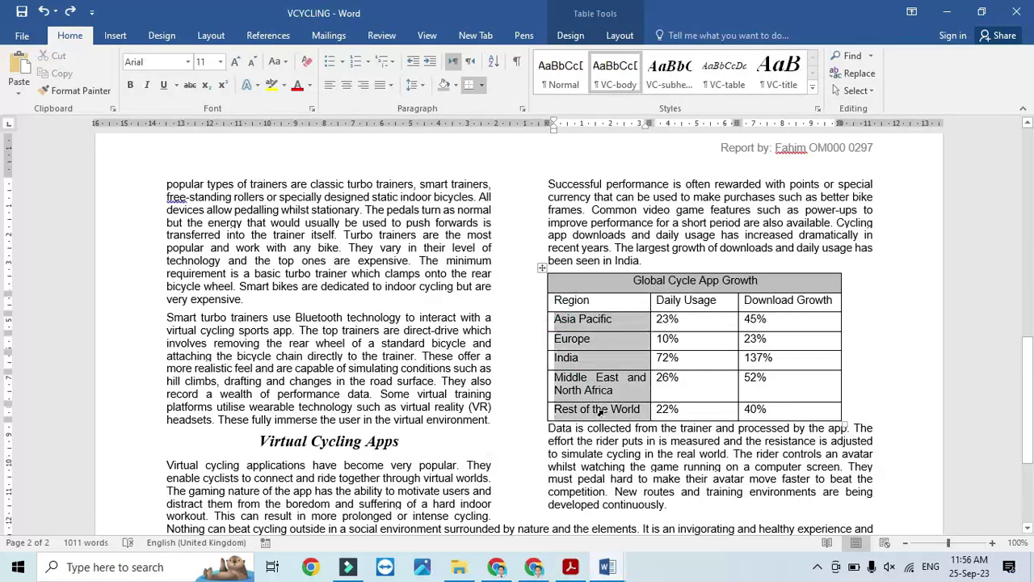
left_click(494, 60)
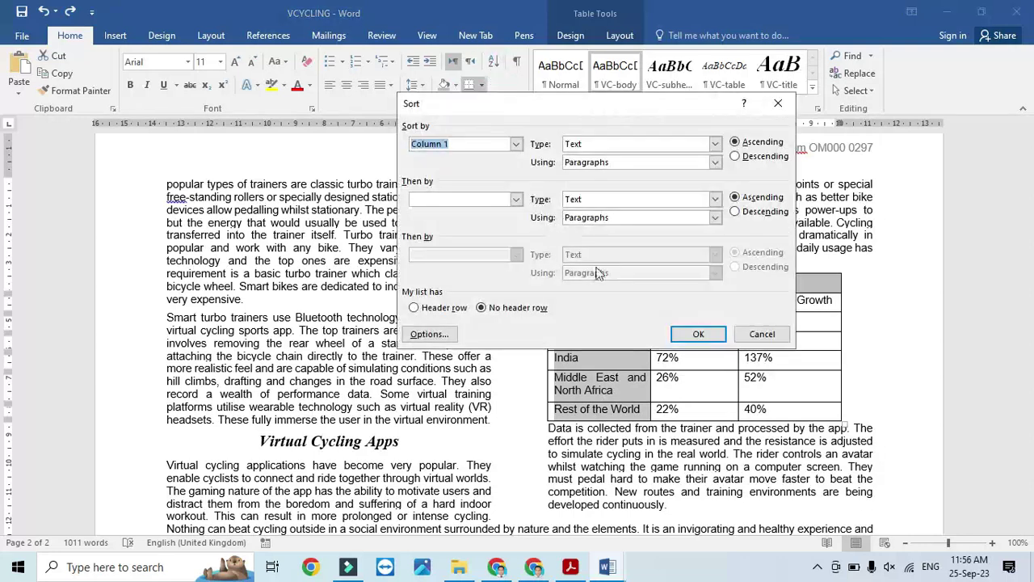
left_click(697, 334)
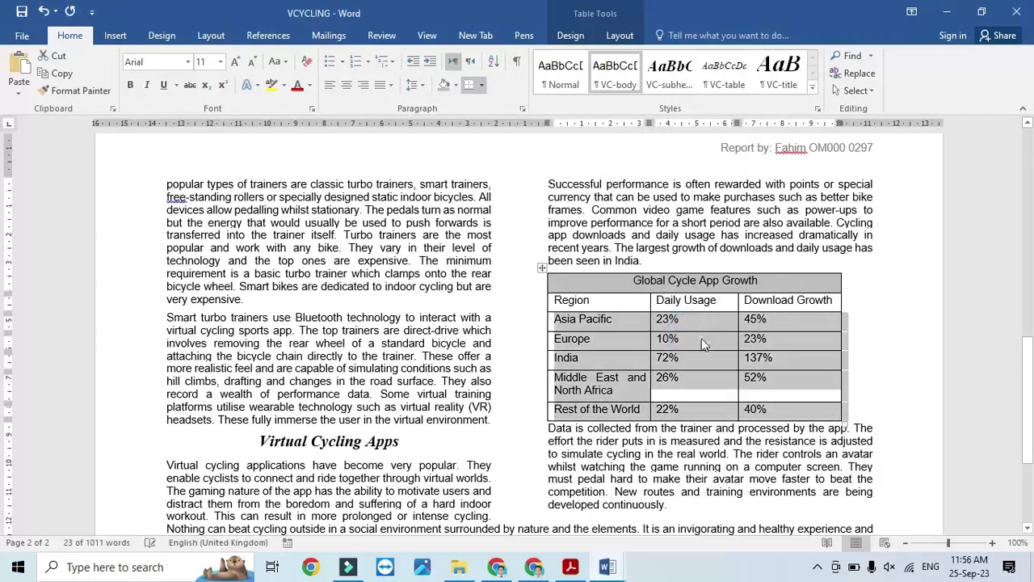
left_click(705, 338)
Sort by Download Growth descending, India at 137% first and Europe at 23% last.
left_click_drag(764, 319, 765, 414)
left_click(494, 61)
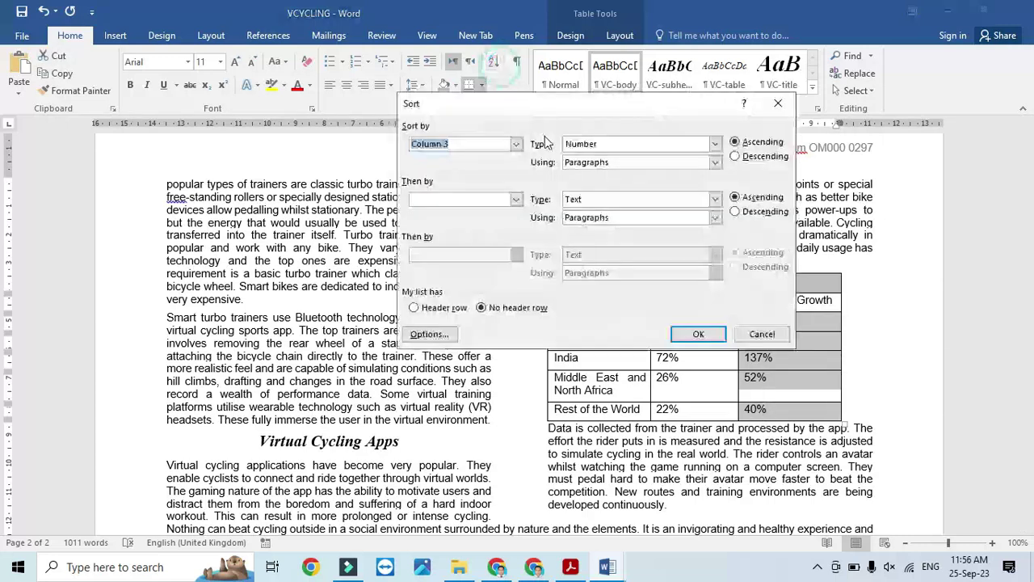
left_click(735, 211)
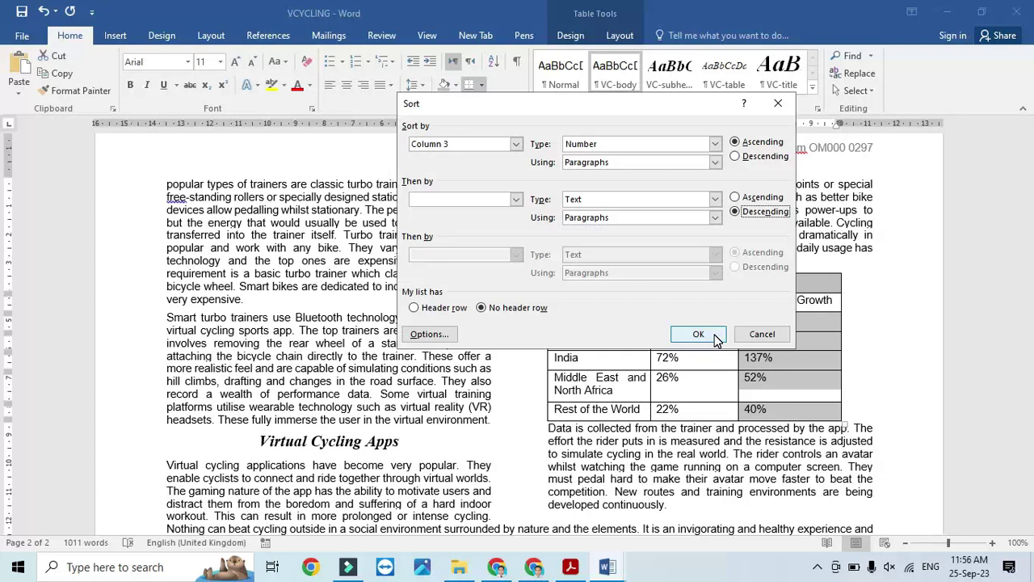
left_click(735, 156)
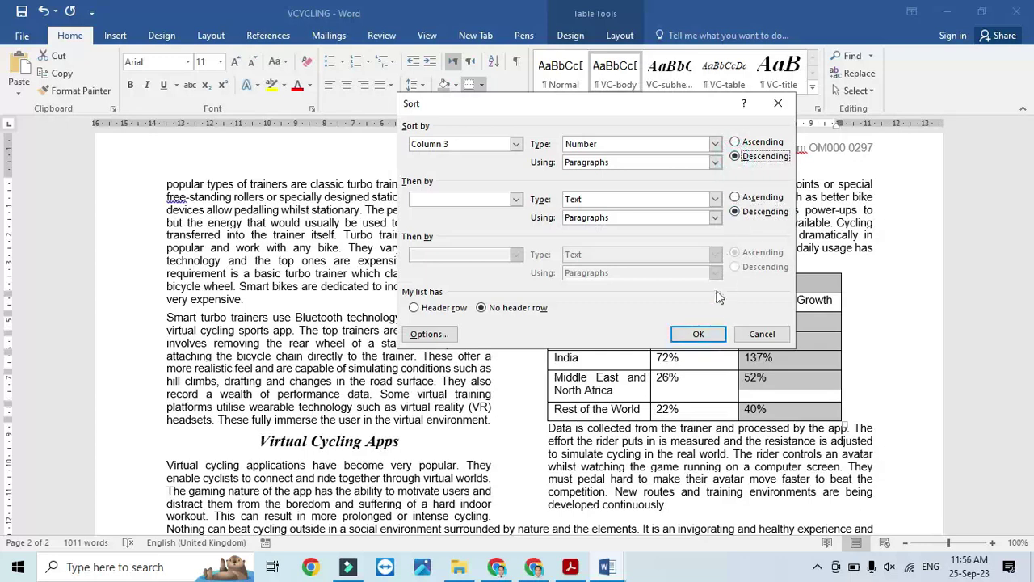
left_click(736, 211)
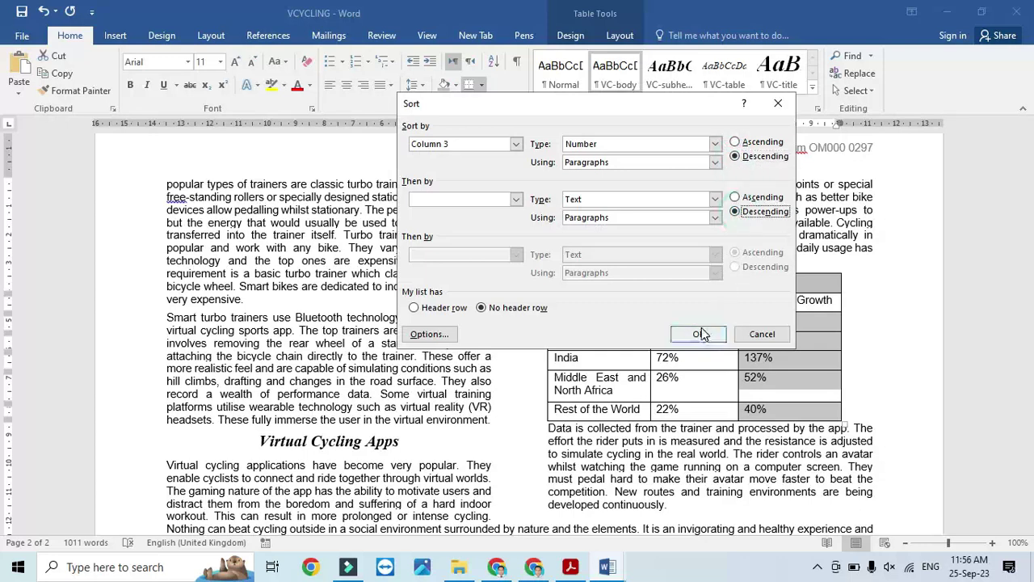
left_click(700, 333)
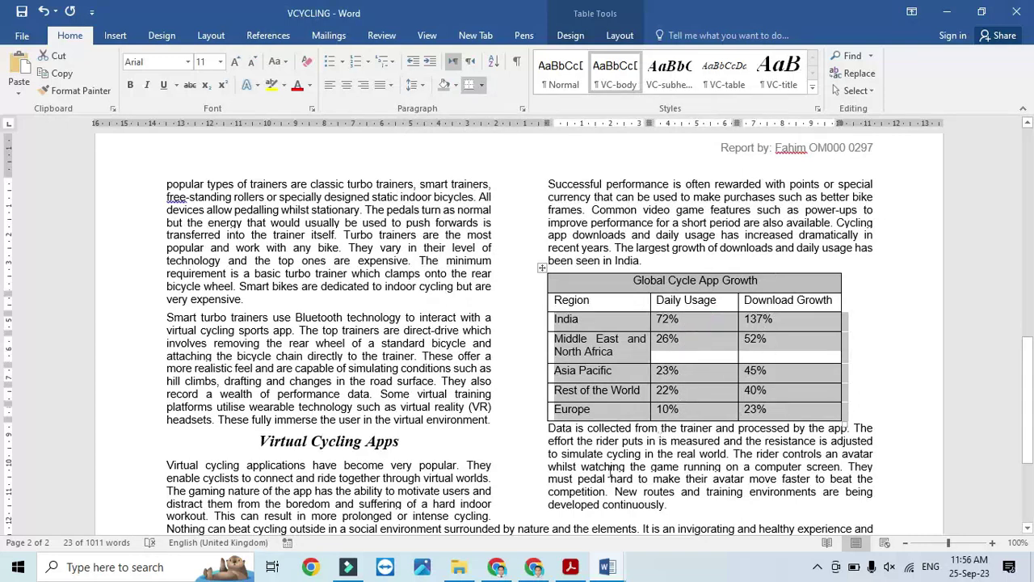
mouse_move(566, 570)
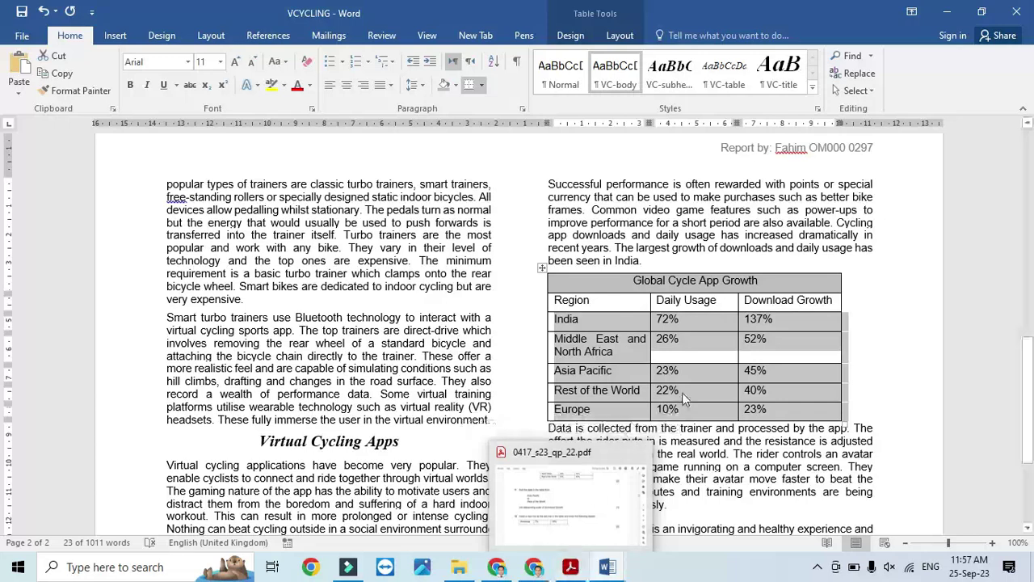
Read the next task on the question paper.
left_click(571, 568)
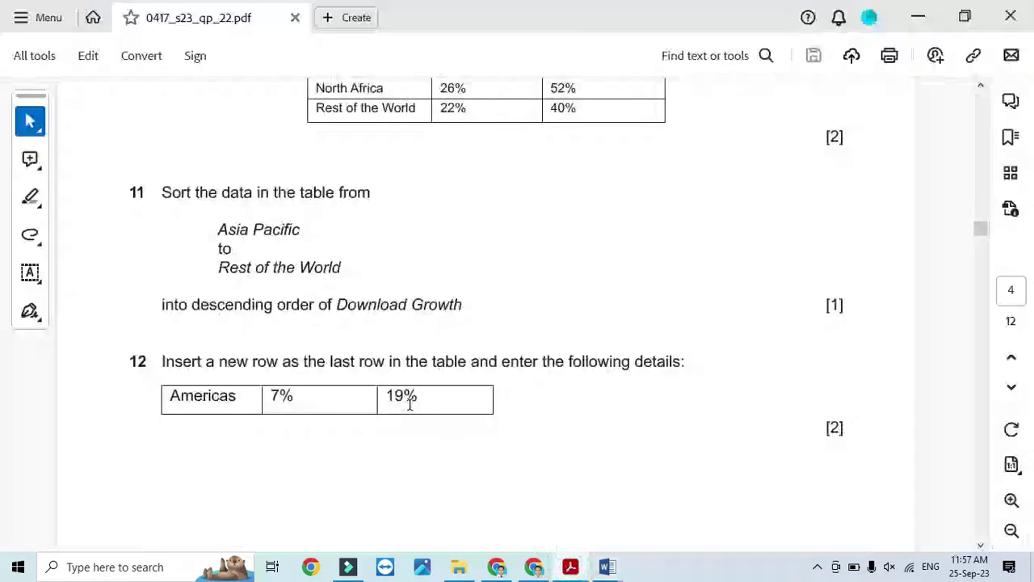
scroll(272, 447, "down", 1)
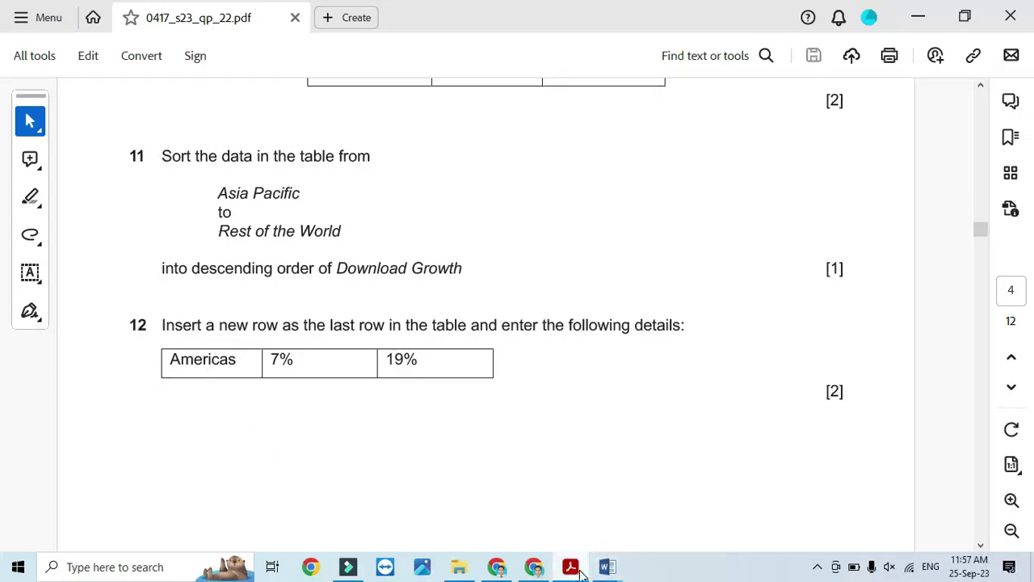
left_click(607, 566)
Add a final Americas row below Europe with values 7% and 19%.
left_click(667, 416)
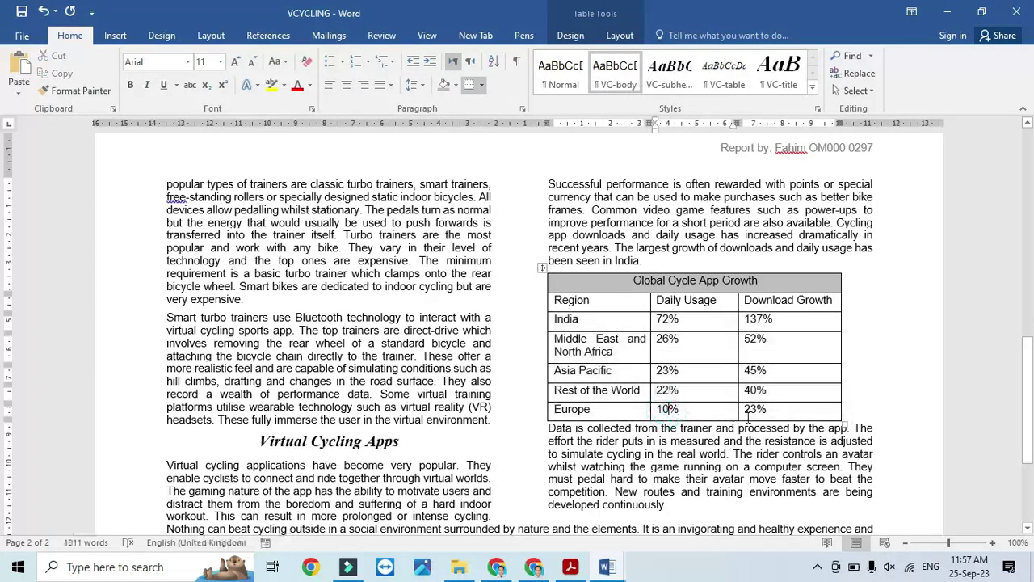
left_click(796, 419)
key("Right")
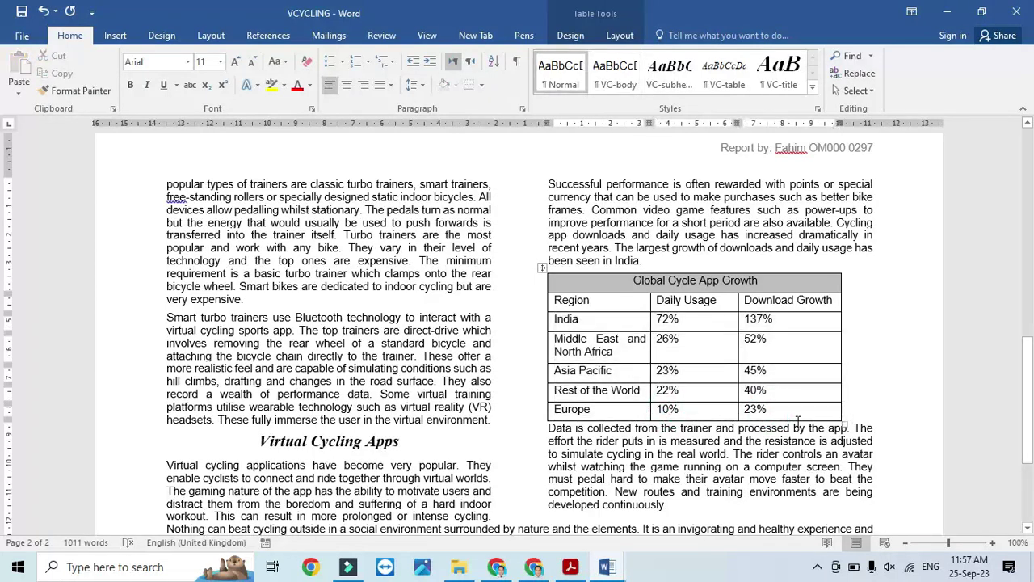
key("Return")
key("alt+Tab")
key("alt+Tab")
type("A")
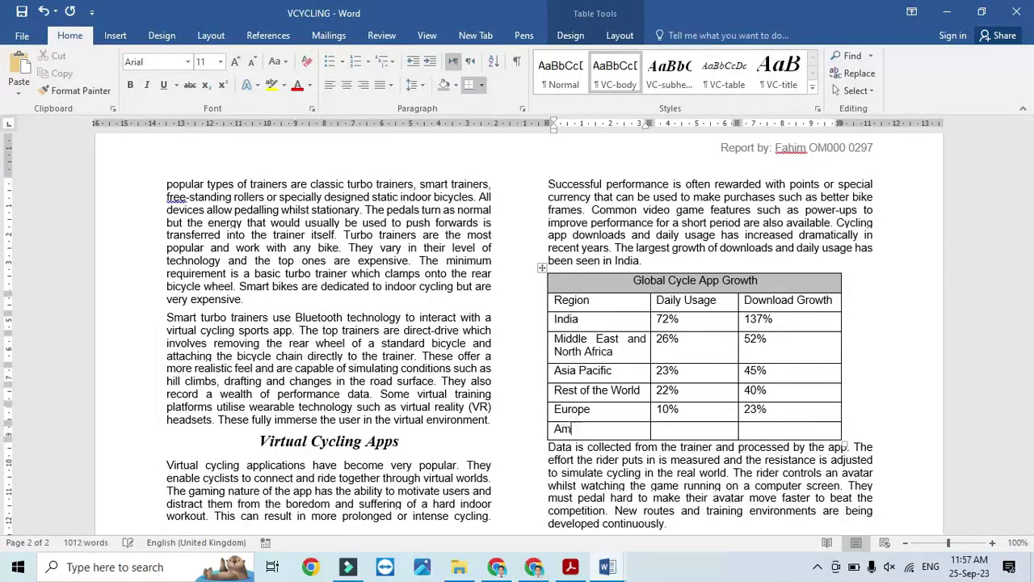
key("Tab")
key("alt+Tab")
key("alt+Tab")
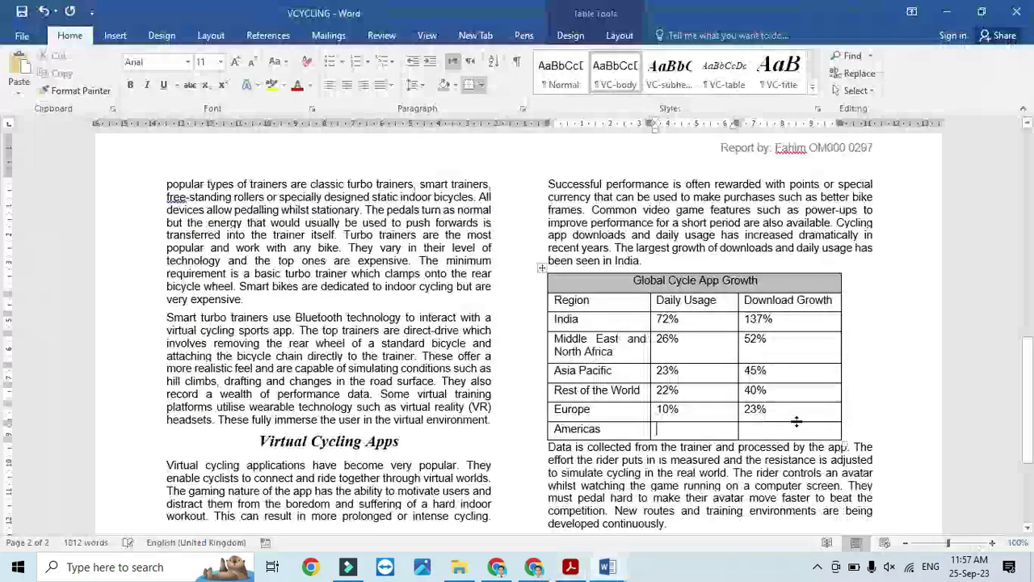
type("7")
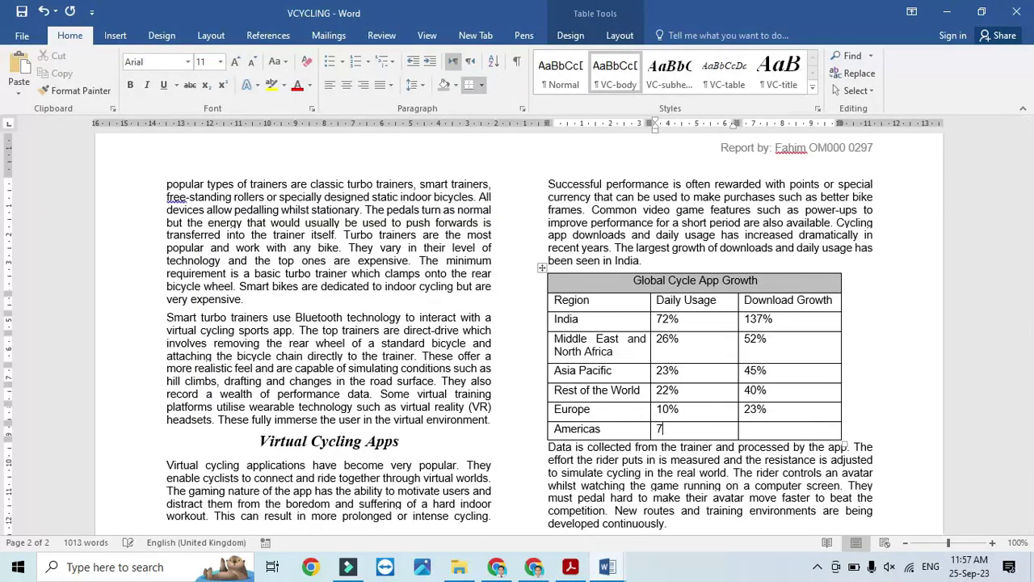
key("Tab")
key("alt+Tab")
key("alt+Tab")
type("19%")
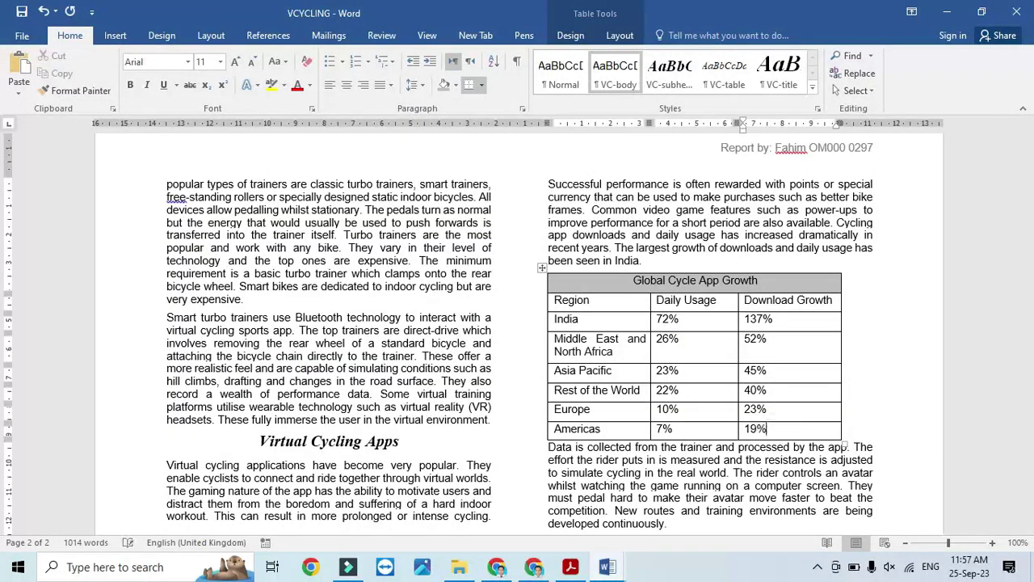
Save the report and scroll the question paper to task 13.
key("ctrl+s")
left_click(571, 566)
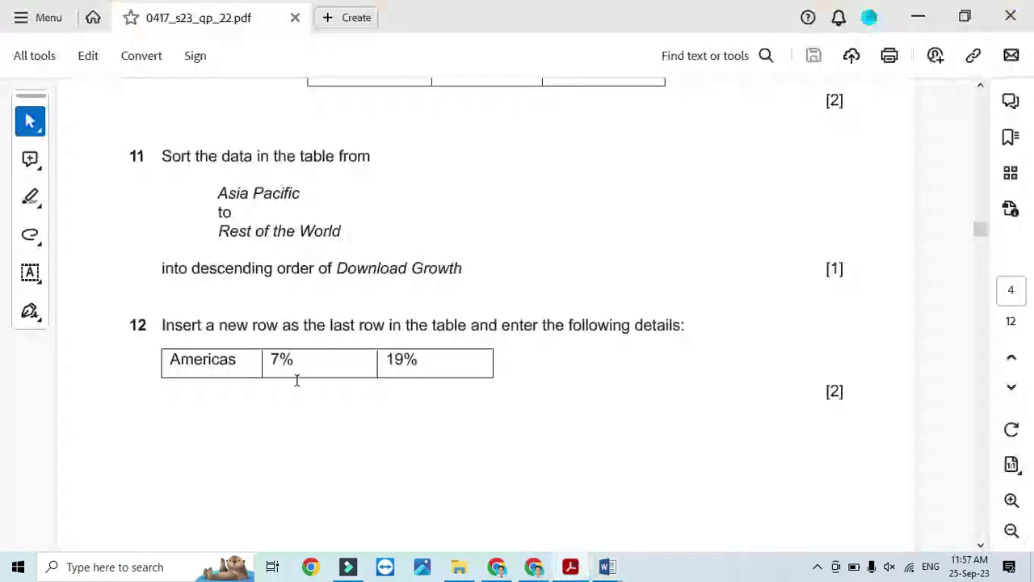
scroll(296, 383, "down", 3)
scroll(296, 386, "down", 9)
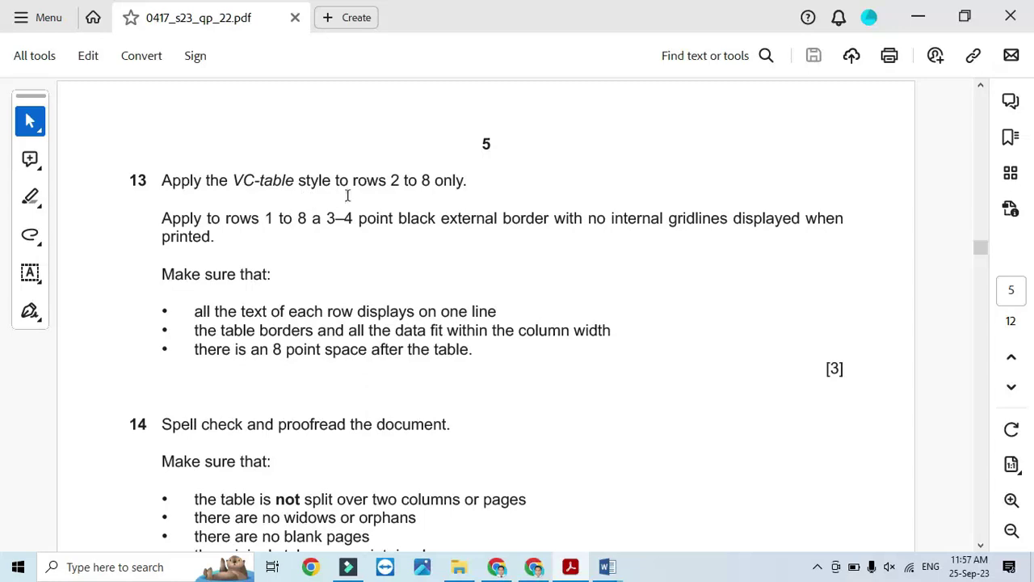
Apply the VC-table style to rows Region through Americas, then return to the question paper.
left_click(607, 567)
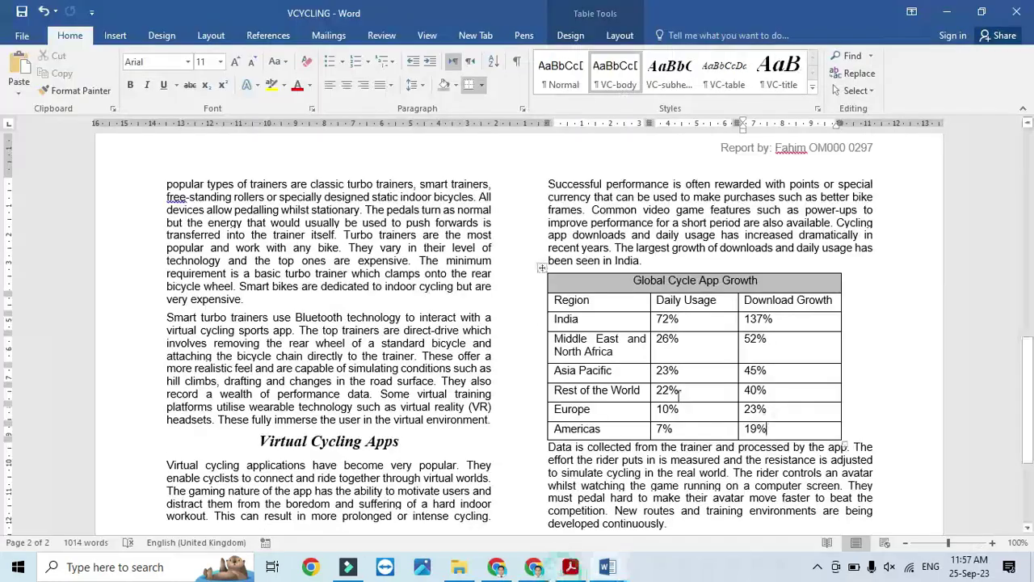
left_click_drag(556, 301, 778, 434)
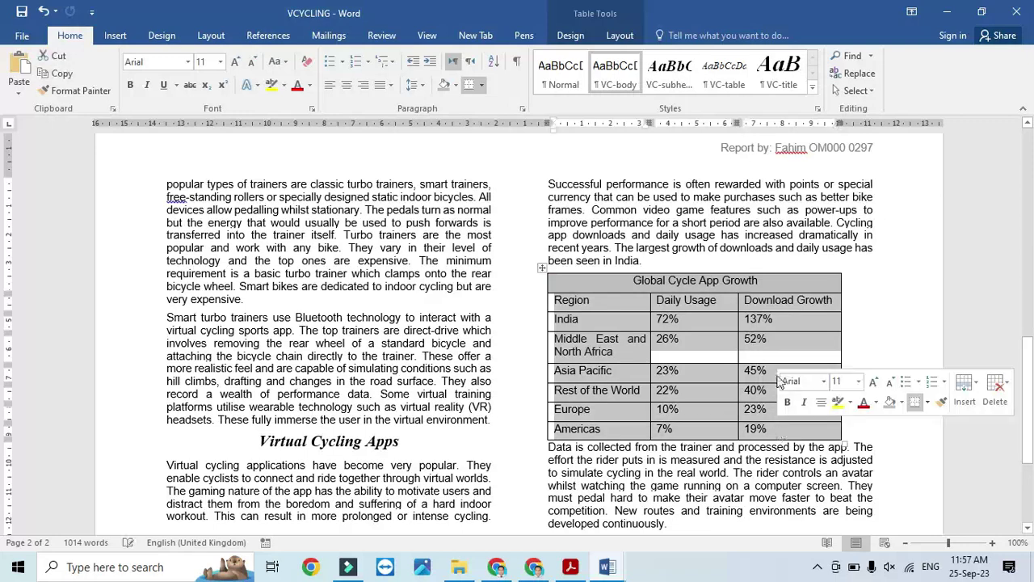
left_click(722, 78)
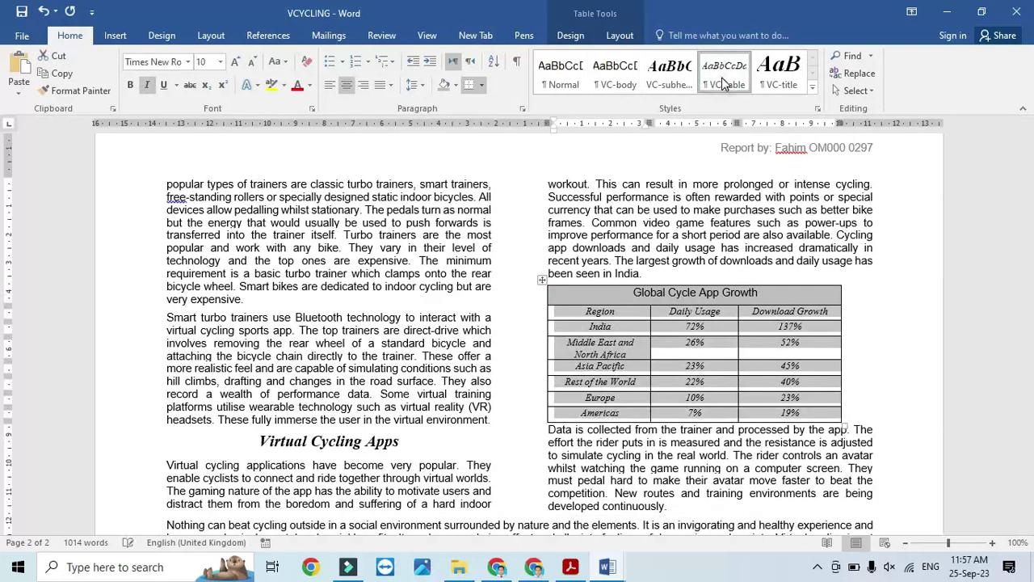
left_click(570, 566)
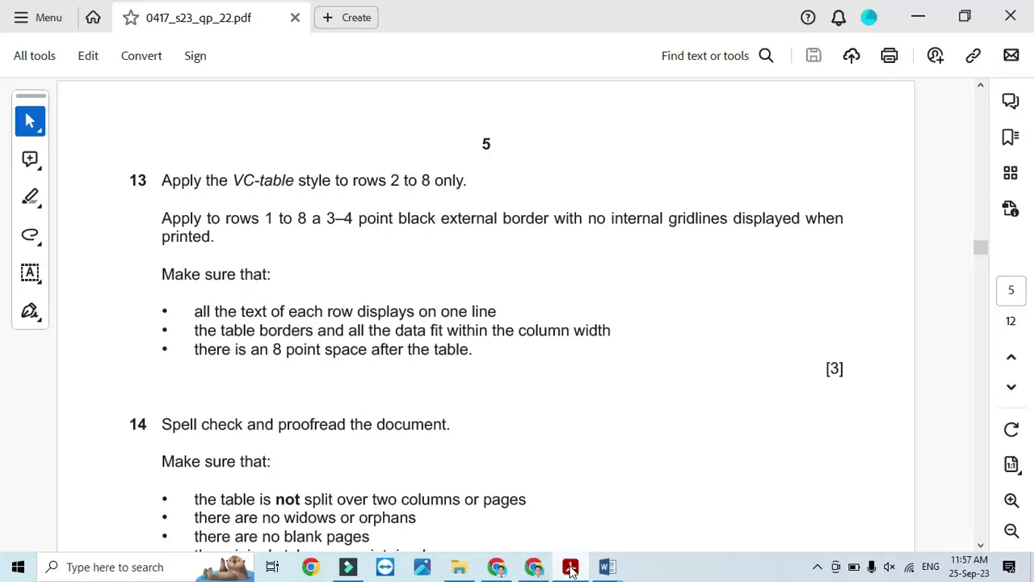
Minimise the question paper and select the whole Global Cycle App Growth table in Word.
mouse_move(571, 569)
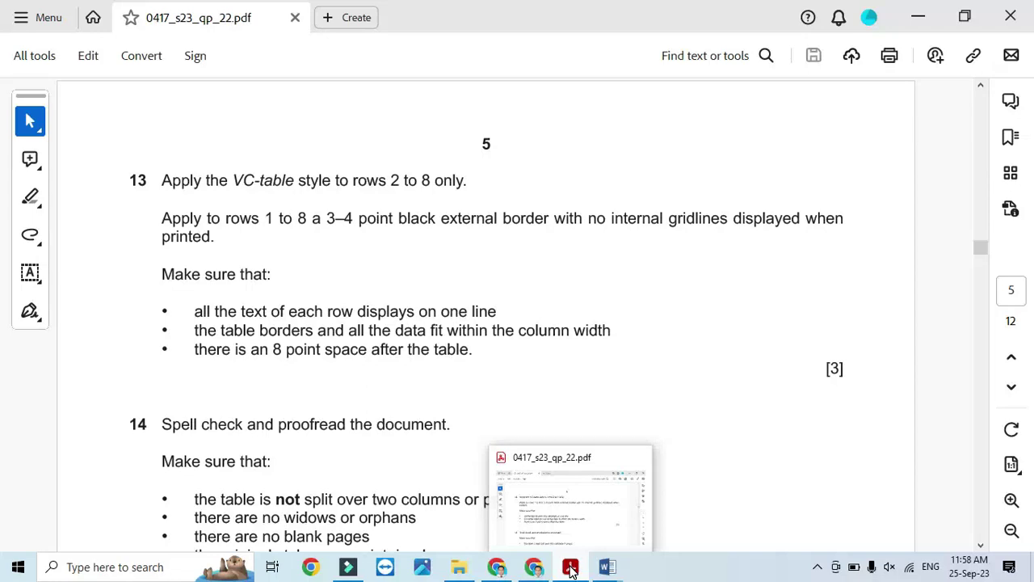
left_click(570, 570)
left_click(543, 282)
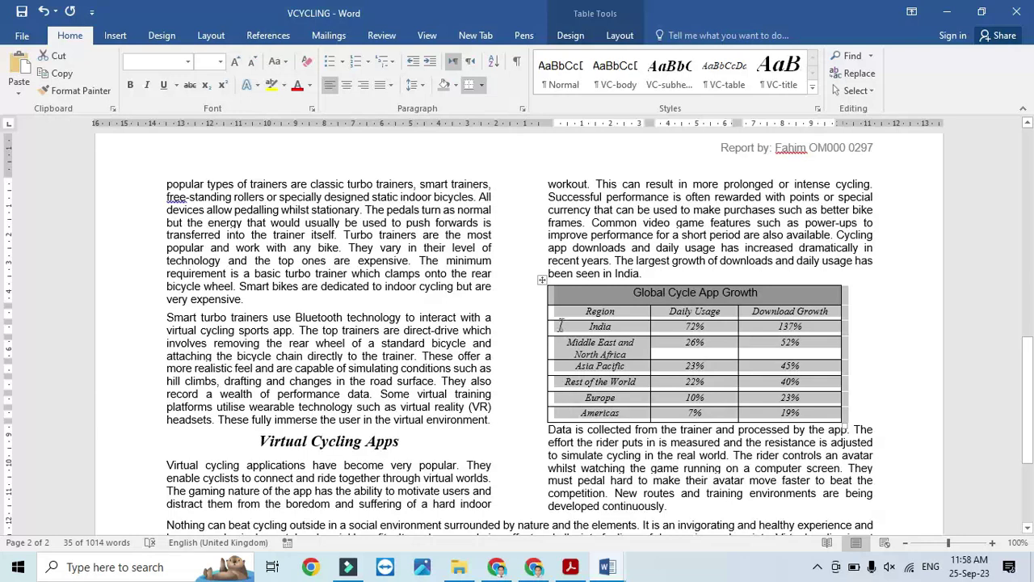
Remove the table's inside borders and set the border width to 3 pt.
left_click(483, 86)
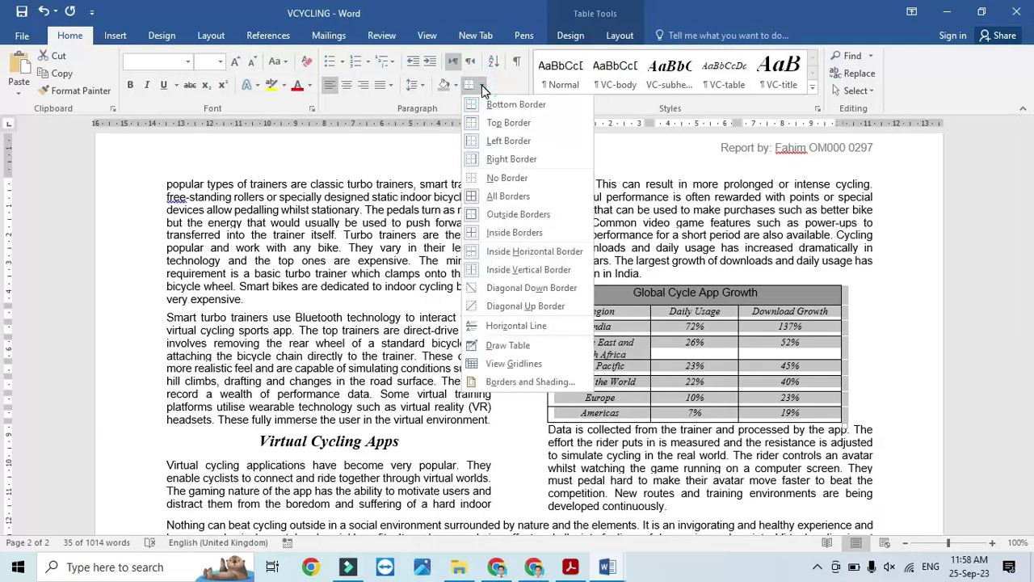
left_click(502, 232)
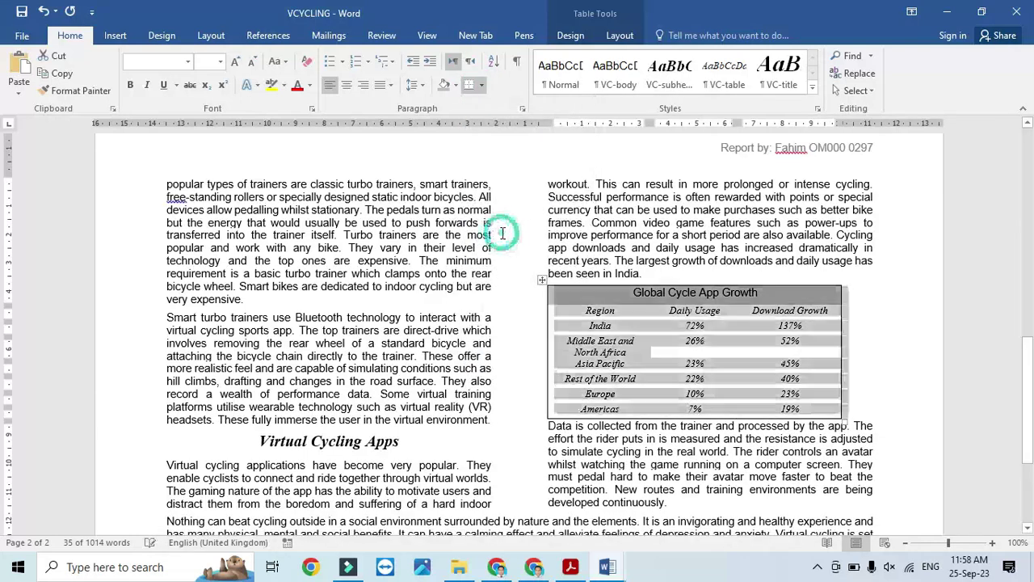
left_click(483, 85)
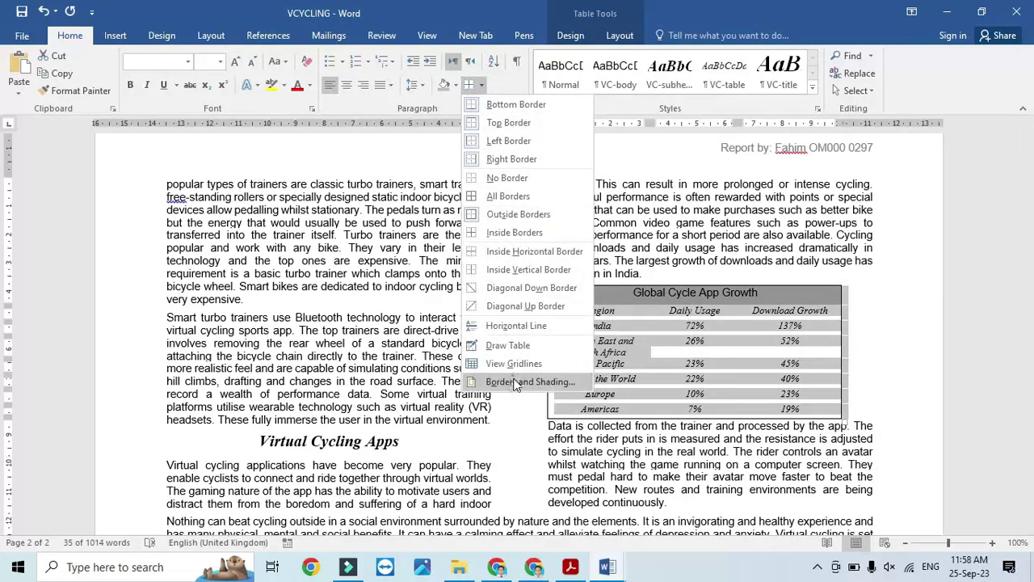
left_click(518, 381)
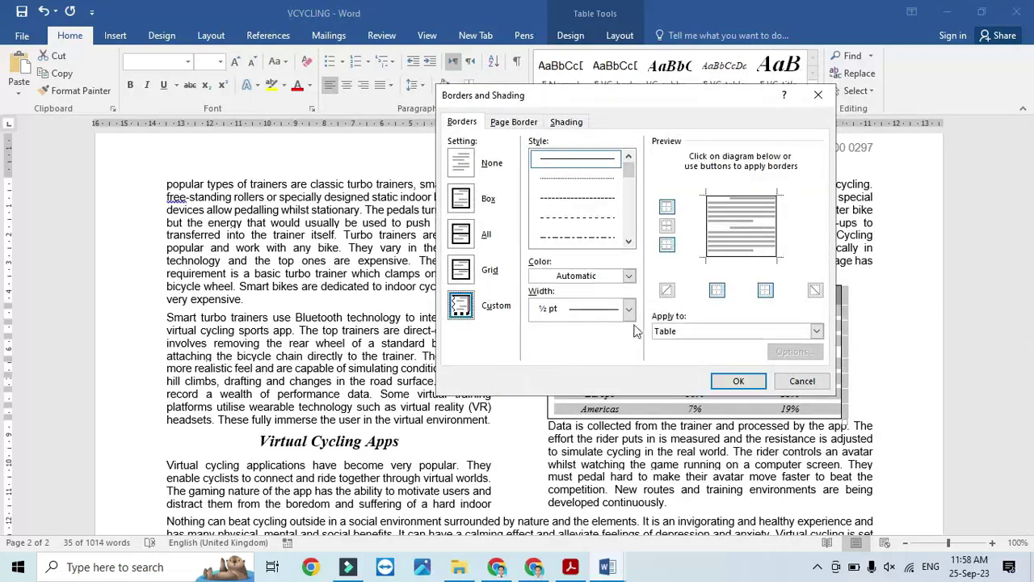
left_click(629, 311)
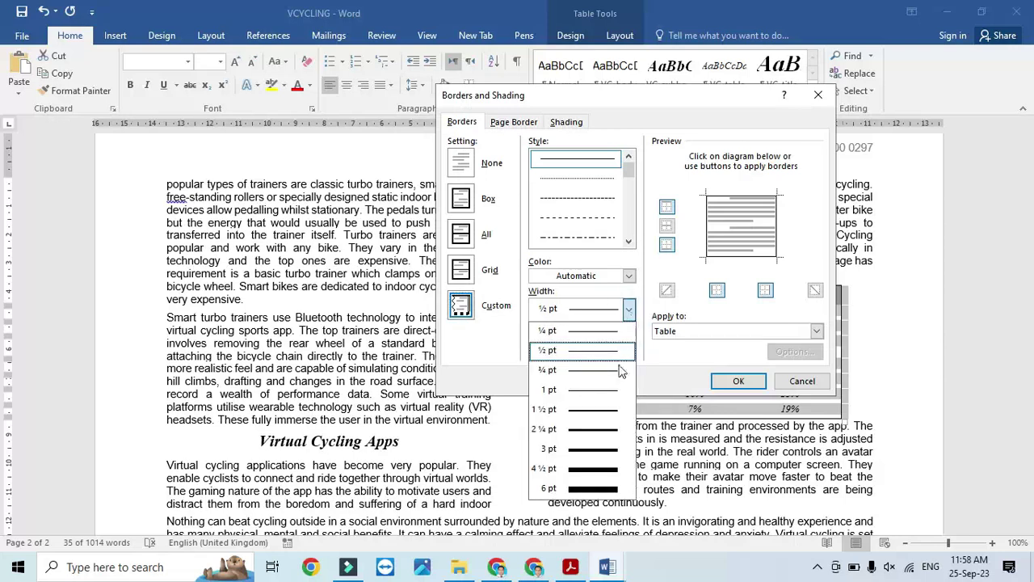
left_click(611, 450)
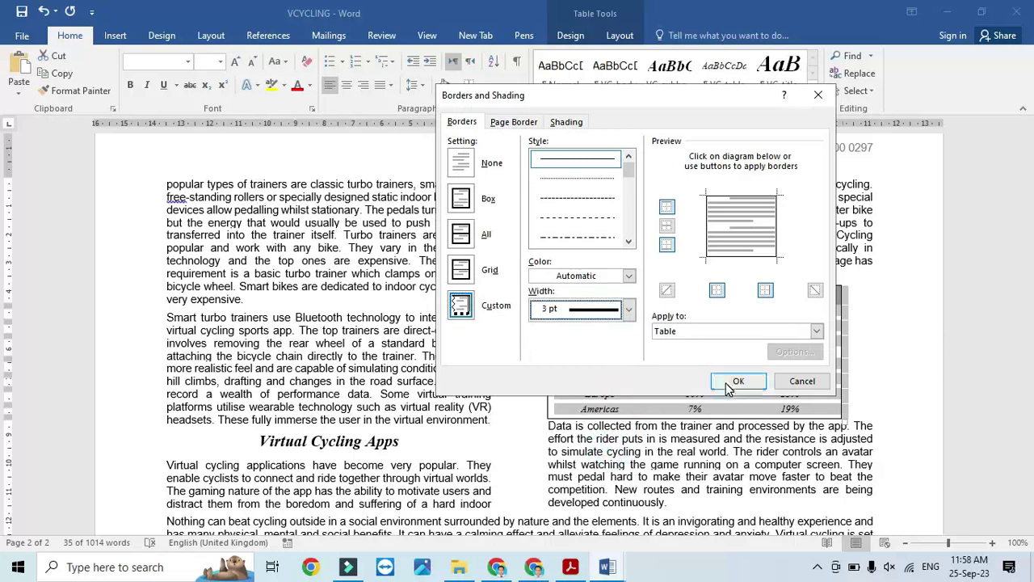
left_click(731, 382)
Reselect the table and apply a 3 pt Box border around its outside.
left_click(606, 311)
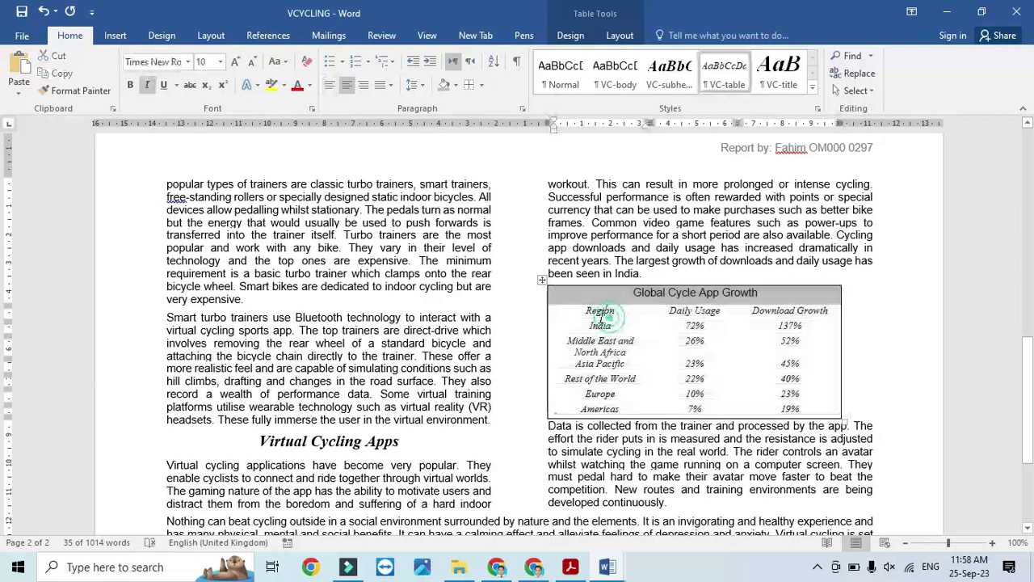
left_click(542, 282)
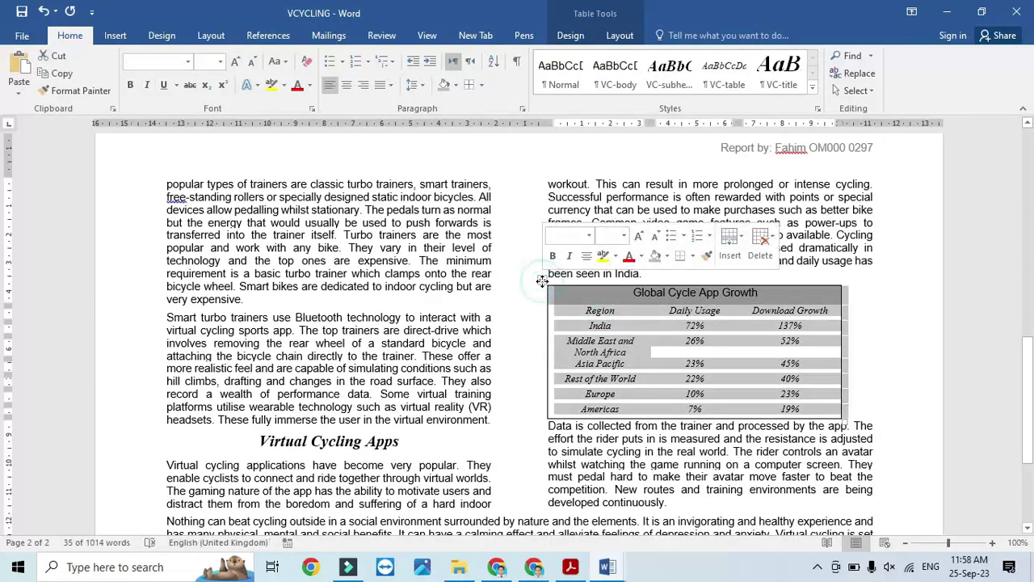
left_click(481, 85)
left_click(519, 382)
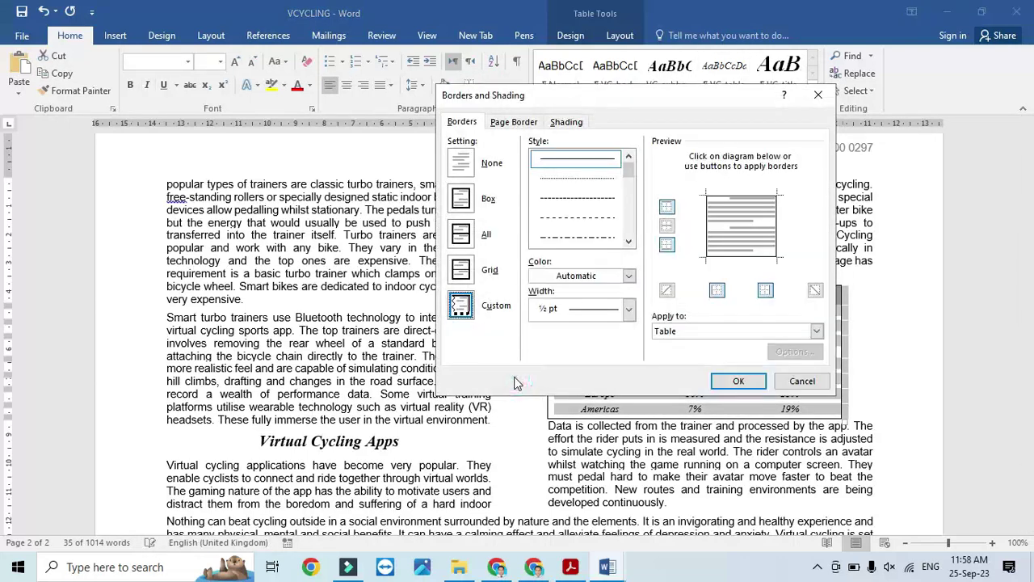
left_click(461, 198)
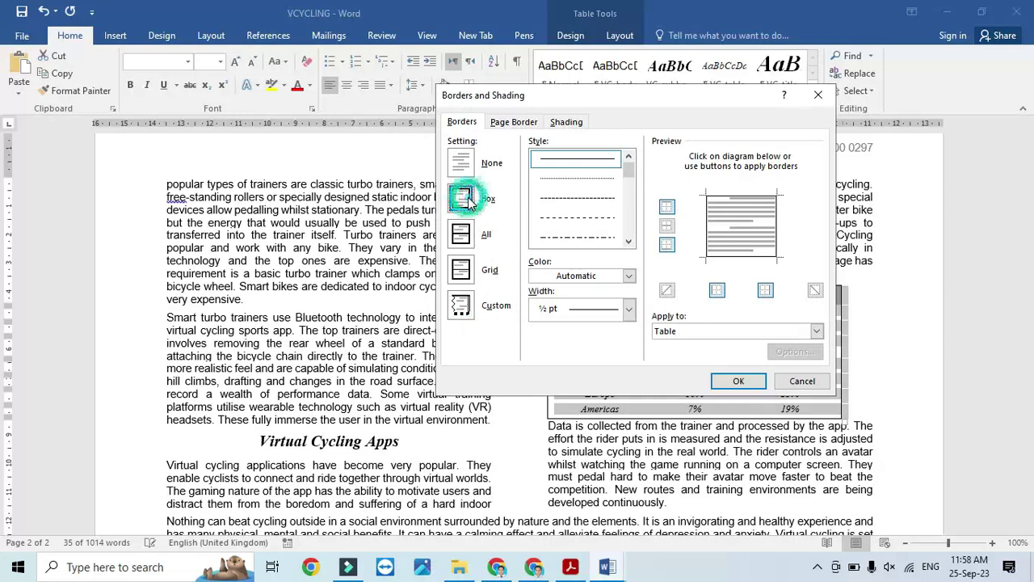
left_click(628, 309)
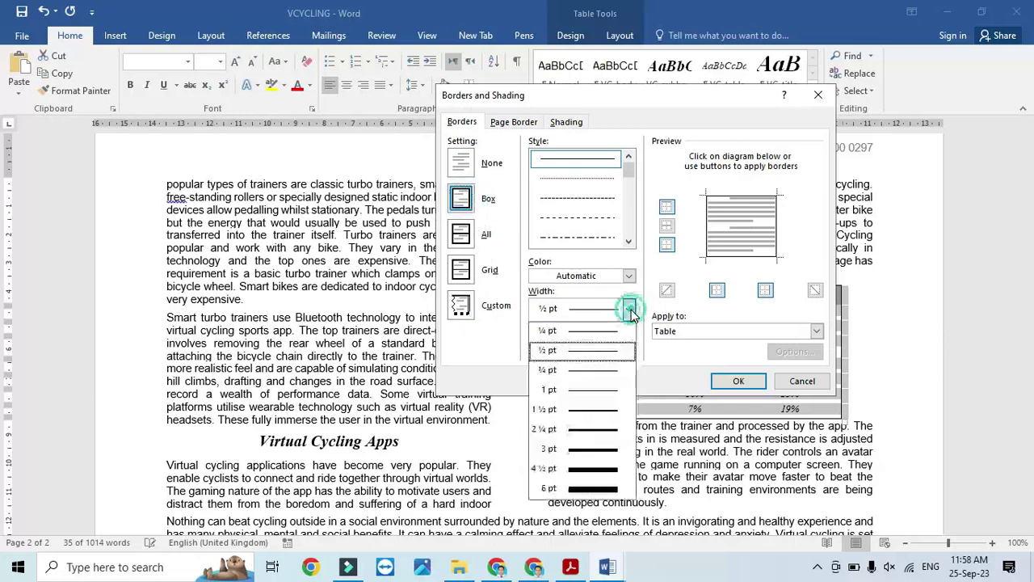
left_click(595, 453)
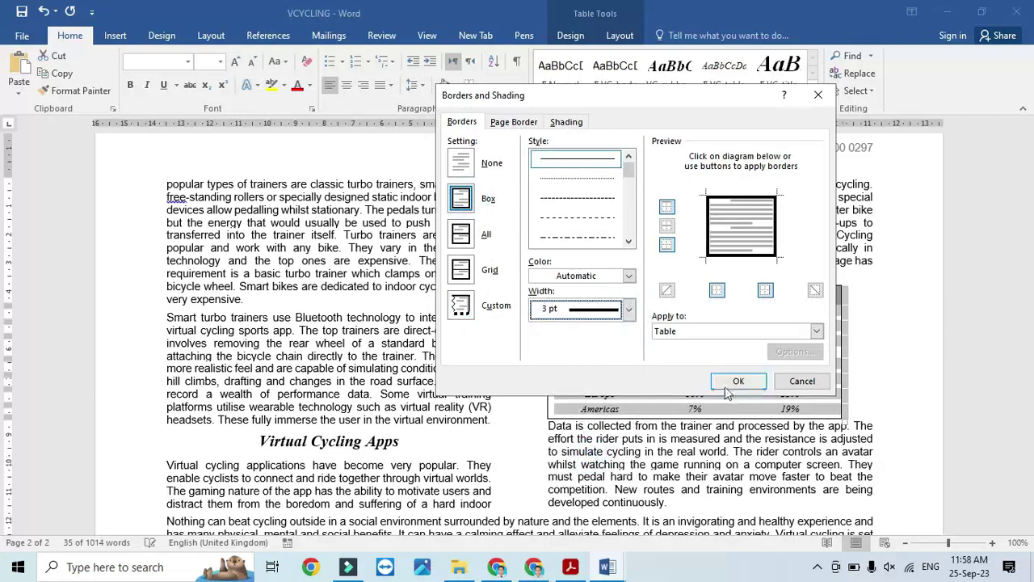
left_click(737, 381)
Highlight the question paper's one-line-per-row requirement, then return to the report.
left_click(570, 567)
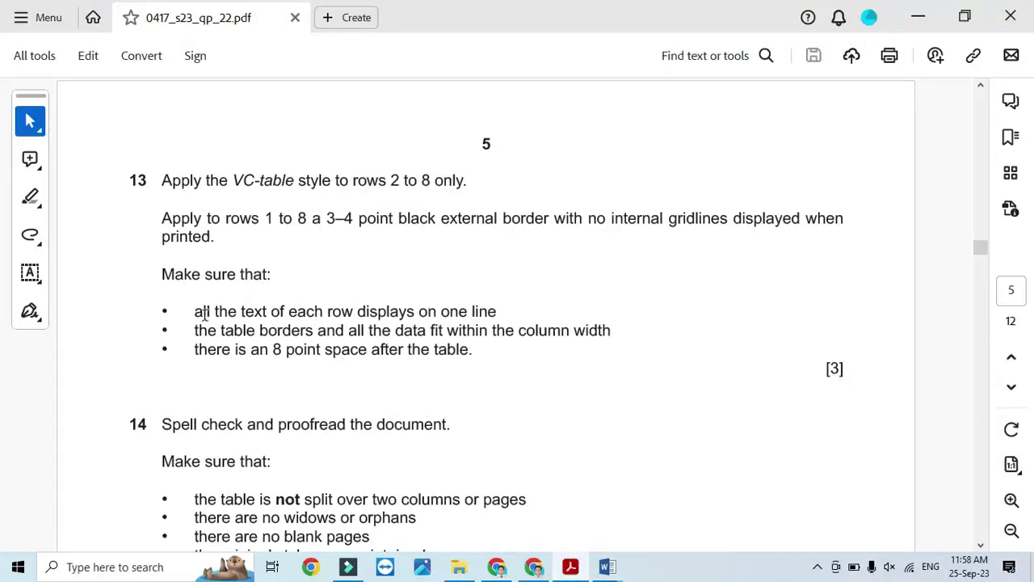
left_click_drag(196, 312, 490, 315)
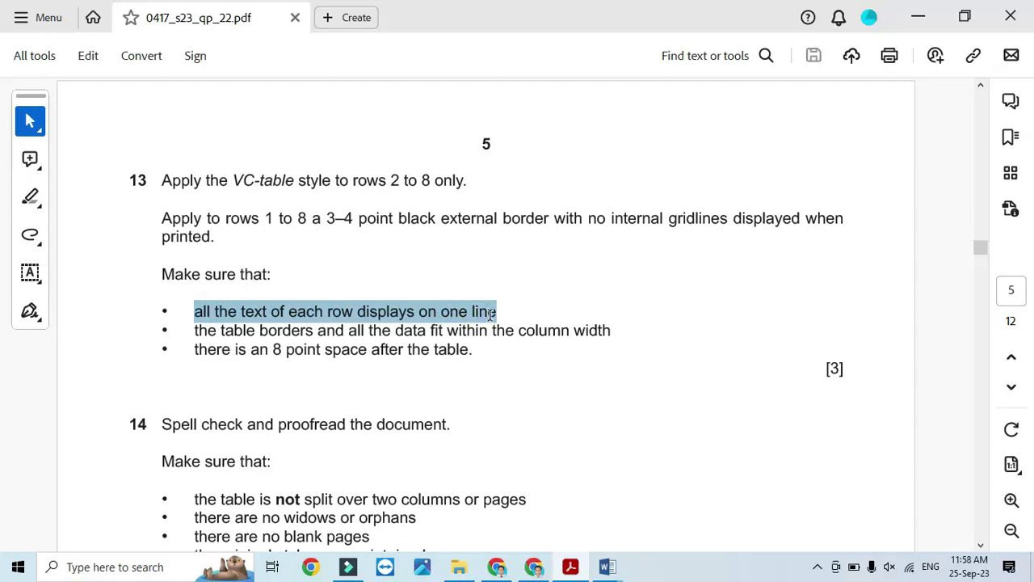
left_click(572, 566)
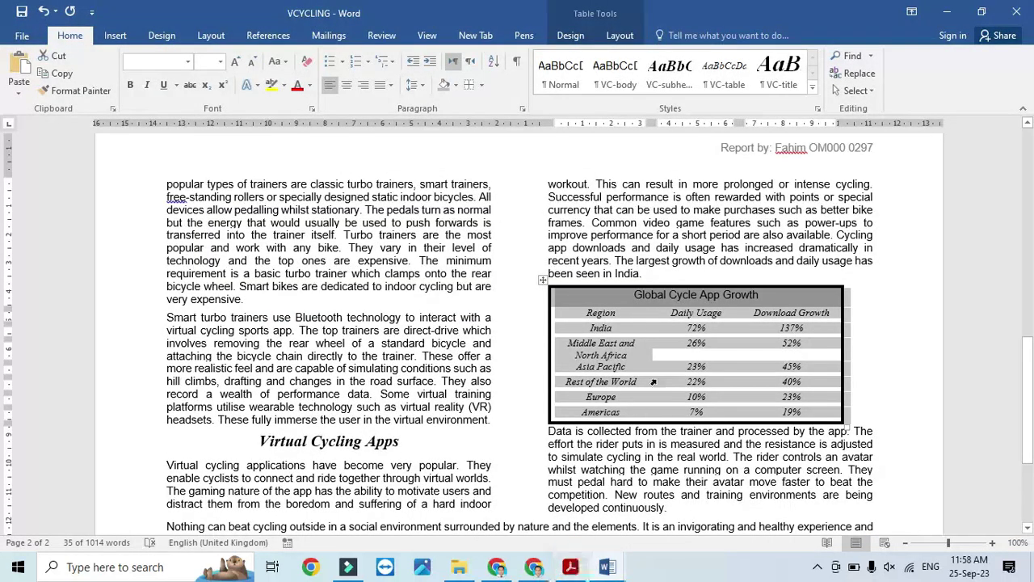
Select the Region column from Region to Americas, then scroll the question paper to task 14.
left_click(644, 321)
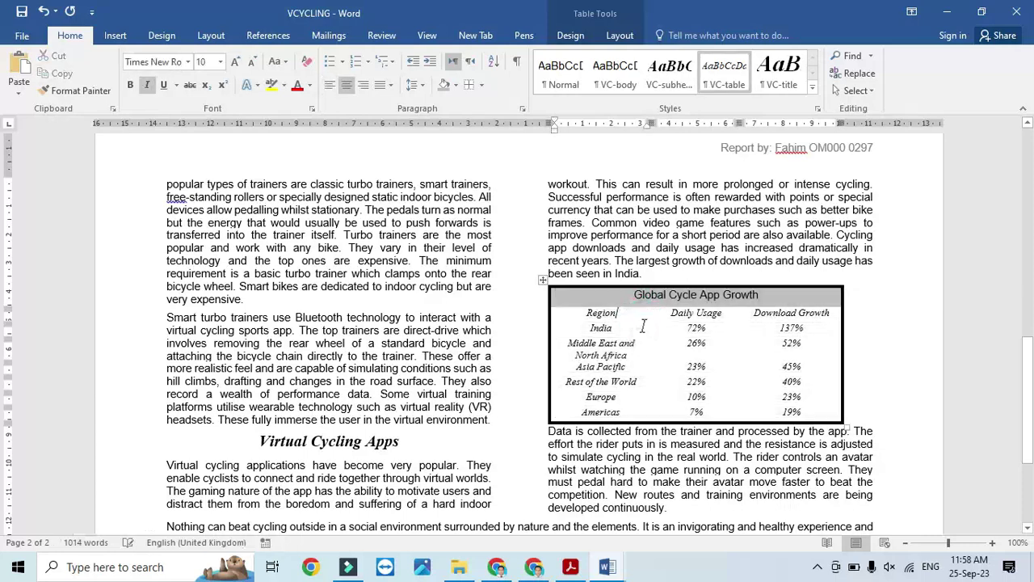
left_click(580, 313)
left_click_drag(592, 317, 617, 411)
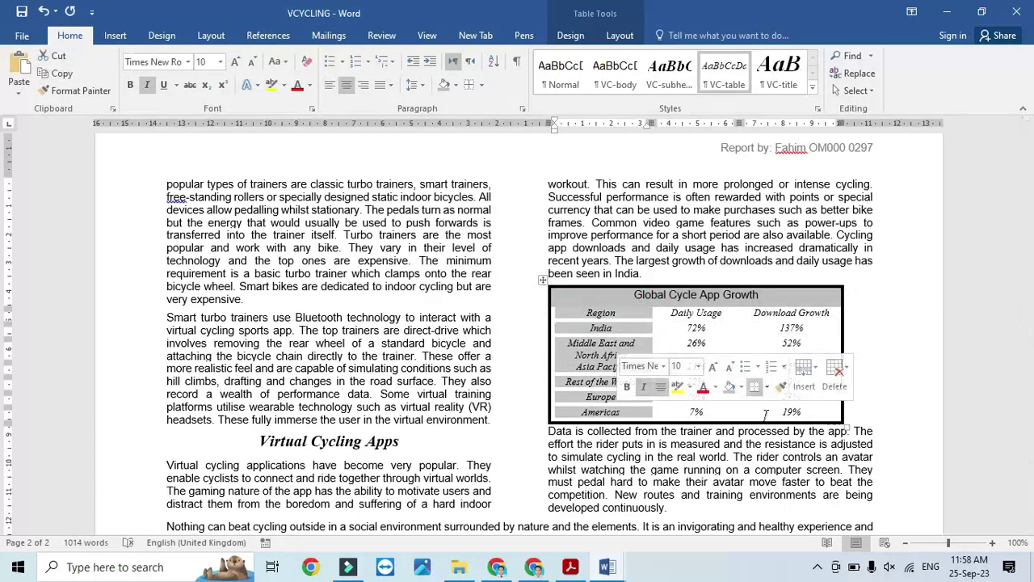
left_click(571, 567)
scroll(501, 440, "down", 3)
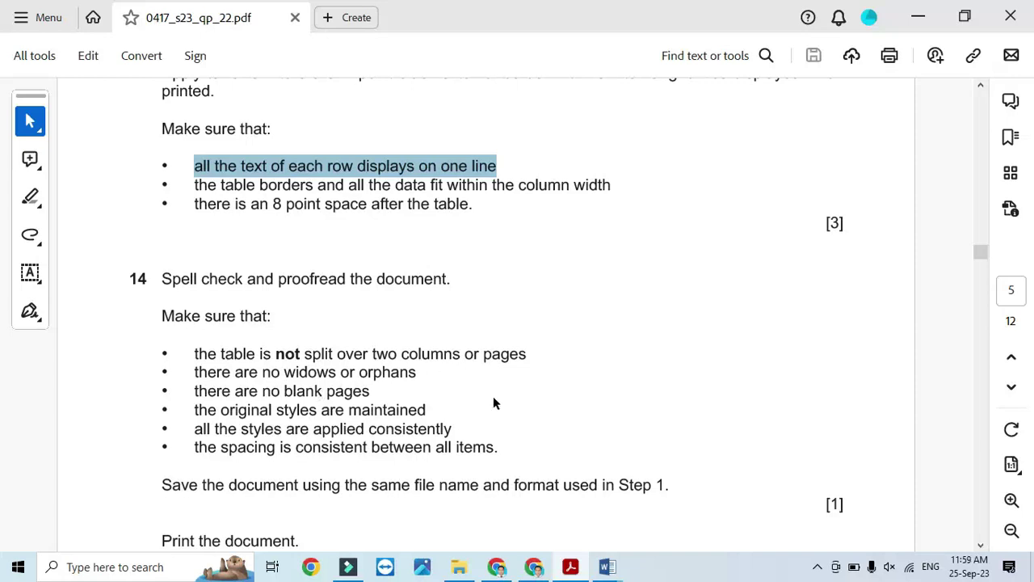
scroll(588, 527, "down", 3)
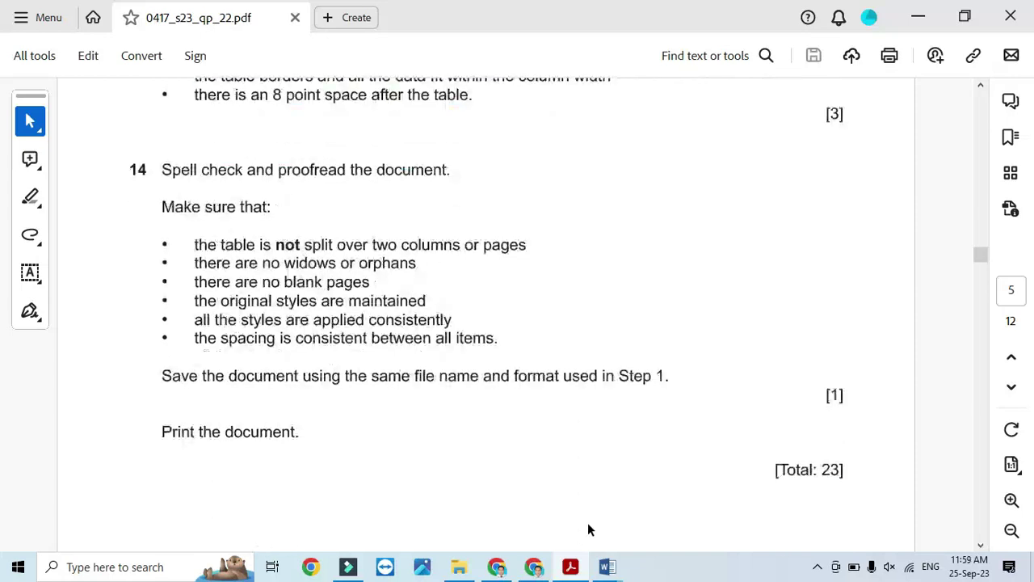